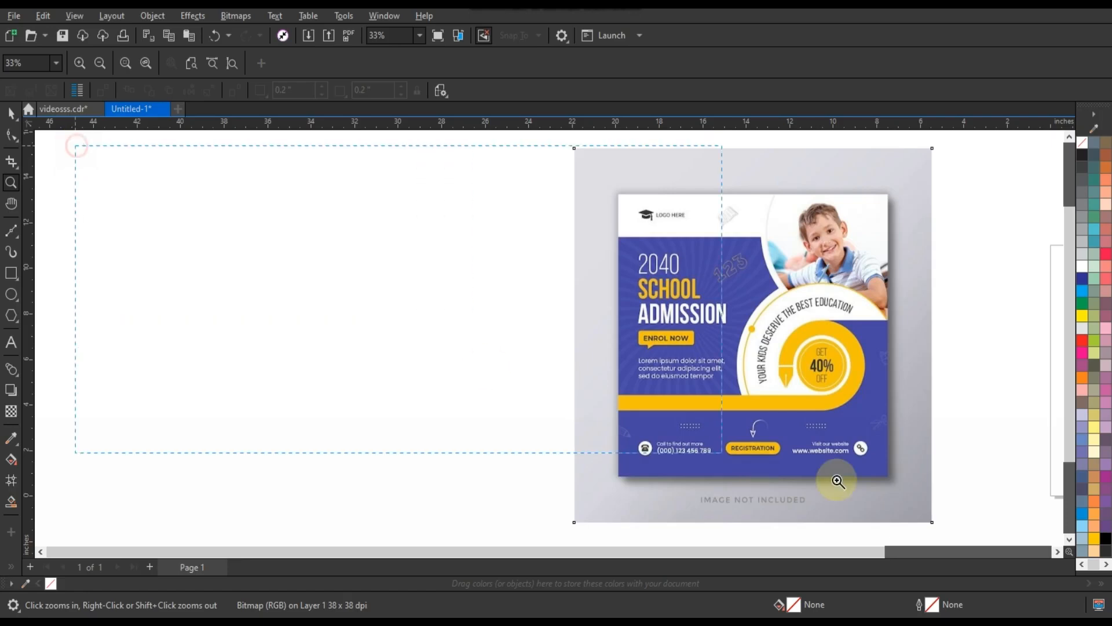
Draw a square about 14.7 inches wide in the empty area beside the school admission reference design.
{"action": "left_click", "coordinate": [11, 273]}
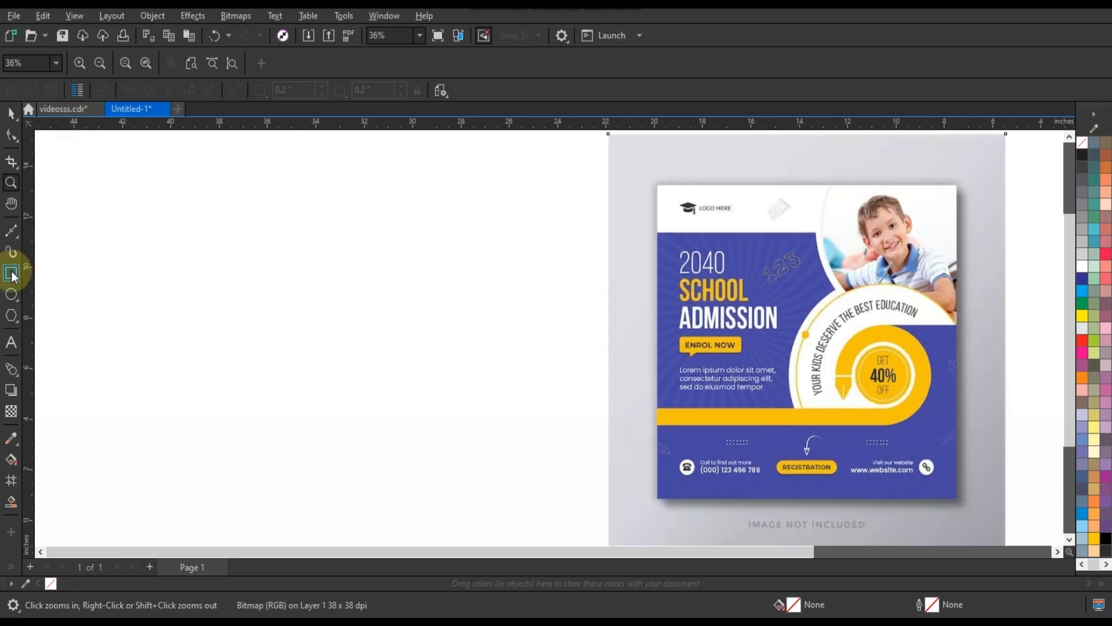
{"action": "left_click_drag", "start_coordinate": [140, 154], "coordinate": [376, 529]}
{"action": "left_click", "coordinate": [11, 113]}
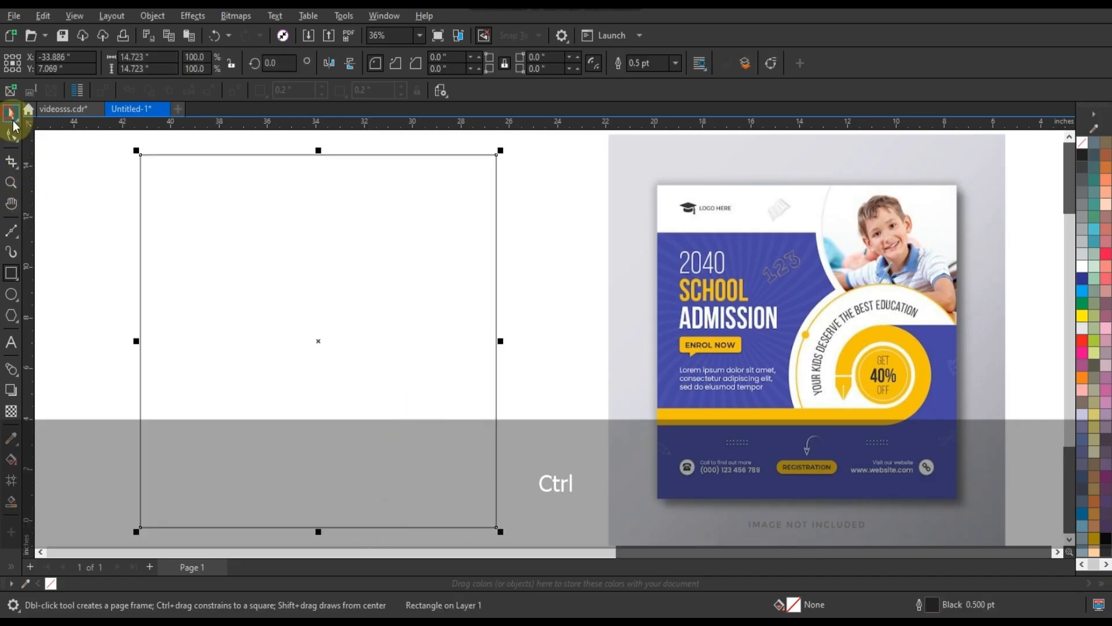
{"action": "left_click", "coordinate": [478, 387]}
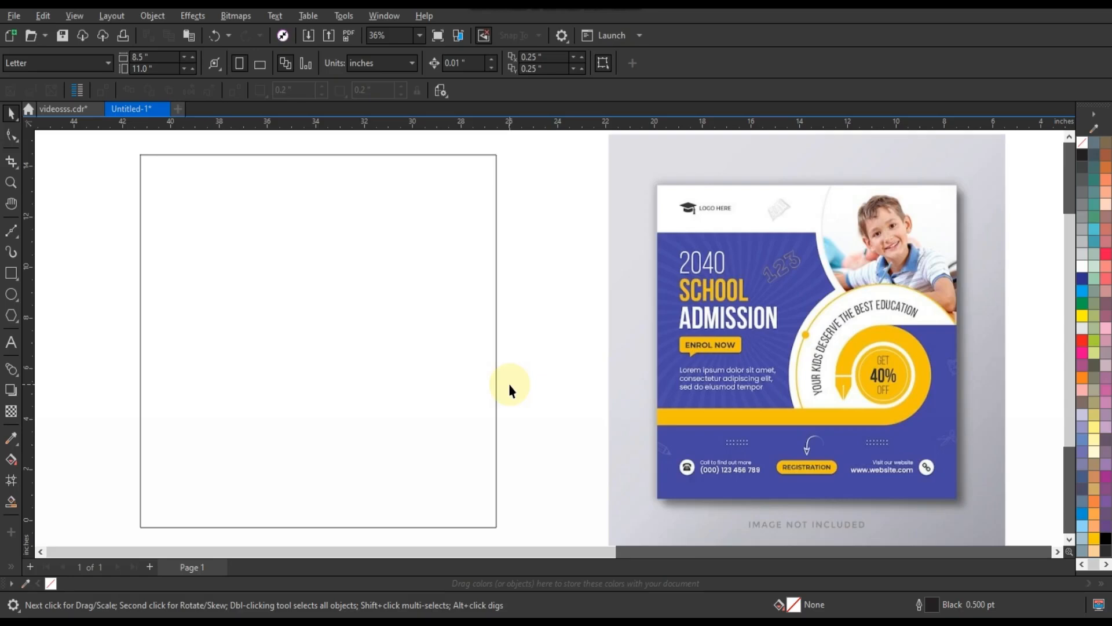
Draw a circle about 8.6 inches across overlapping the square's right edge and set its outline width to 3 pt.
{"action": "left_click", "coordinate": [11, 294]}
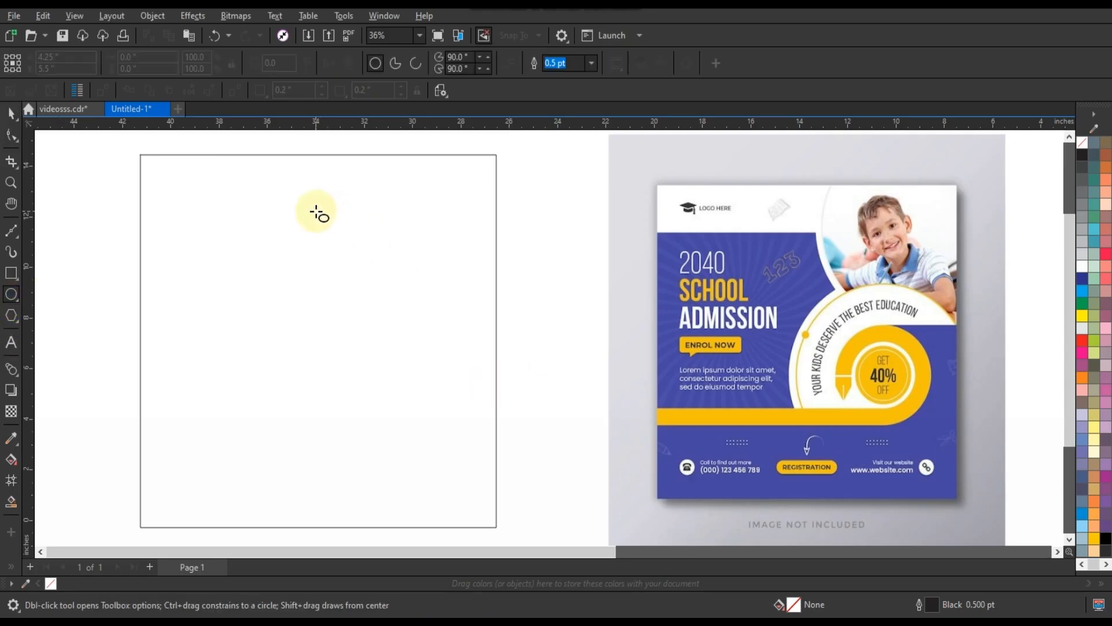
{"action": "left_click_drag", "start_coordinate": [316, 212], "coordinate": [437, 433]}
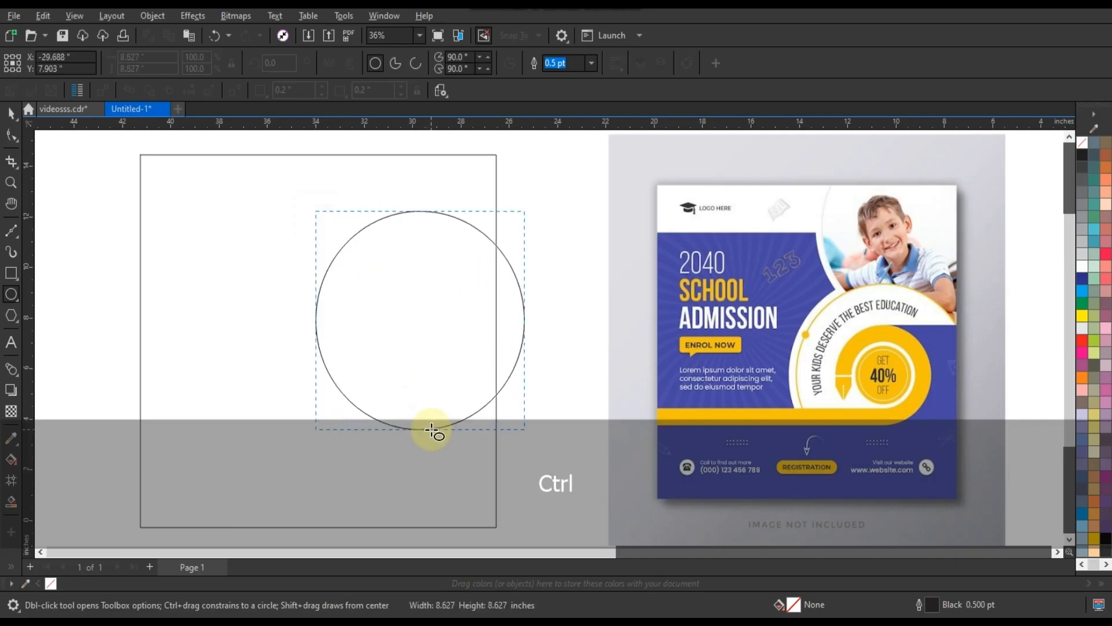
{"action": "left_click", "coordinate": [591, 63]}
{"action": "left_click", "coordinate": [564, 155]}
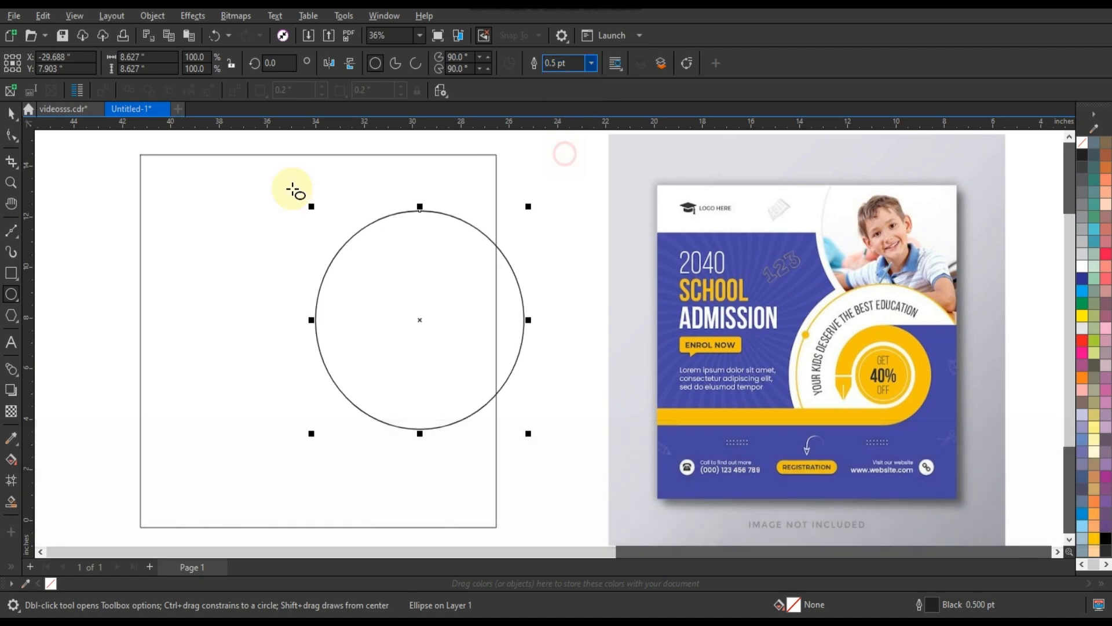
Move the circle down into the square and align it with the square's right edge.
{"action": "left_click", "coordinate": [11, 114]}
{"action": "left_click_drag", "start_coordinate": [401, 293], "coordinate": [374, 329]}
{"action": "left_click", "coordinate": [464, 258], "text": "shift"}
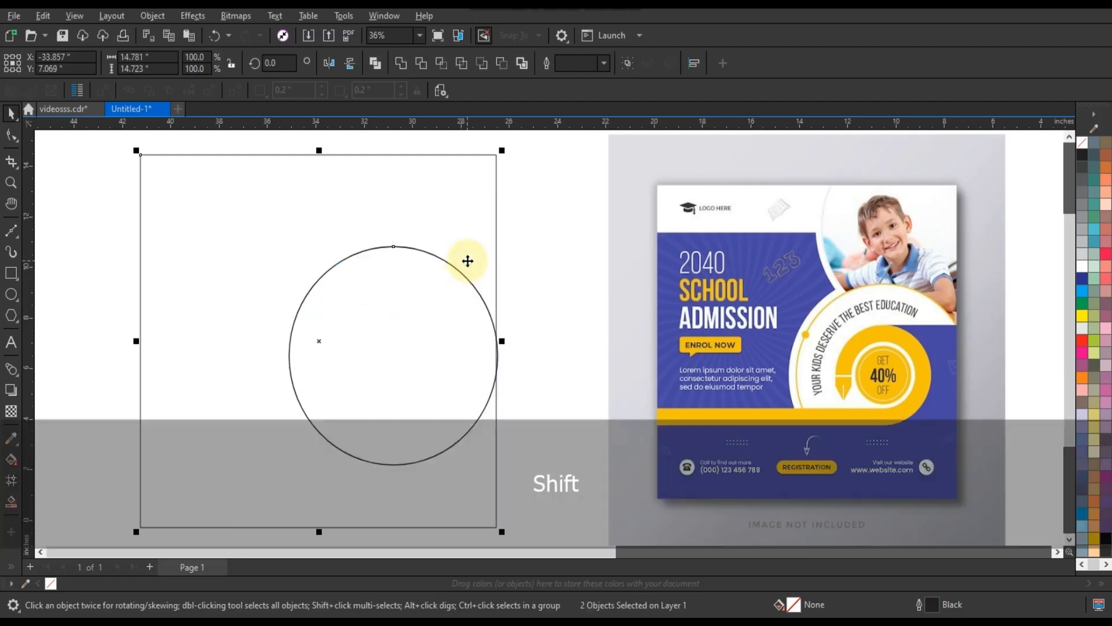
{"action": "key", "text": "r"}
{"action": "left_click", "coordinate": [542, 269]}
Create a smaller concentric copy of the circle, about 7.6 inches across, inside the original.
{"action": "left_click", "coordinate": [374, 291]}
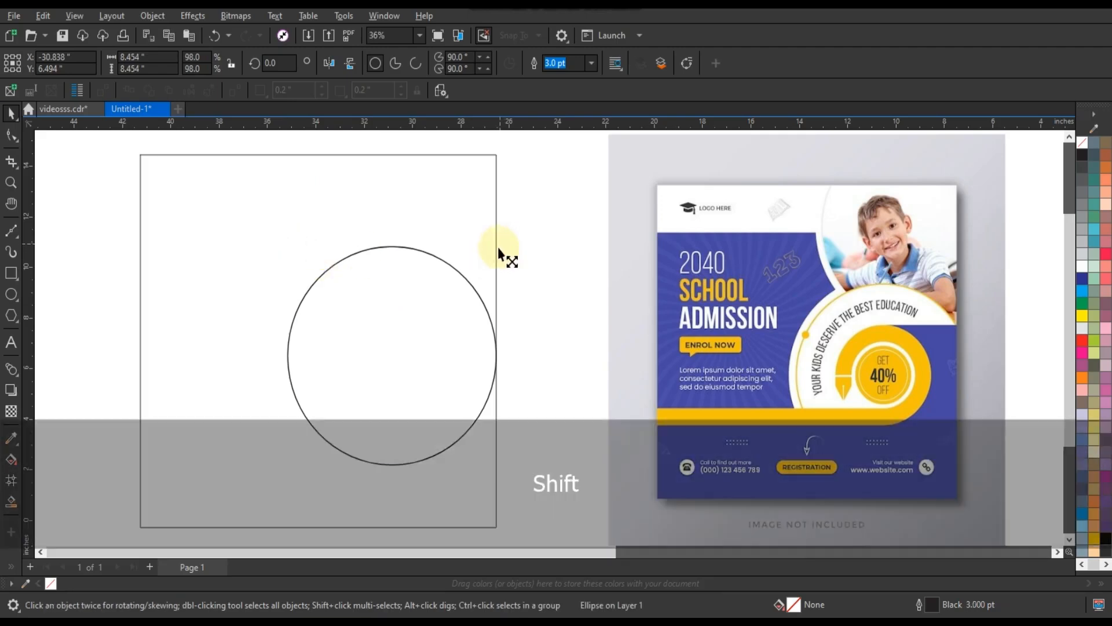
{"action": "left_click_drag", "start_coordinate": [500, 243], "coordinate": [497, 259]}
{"action": "left_click", "coordinate": [539, 291]}
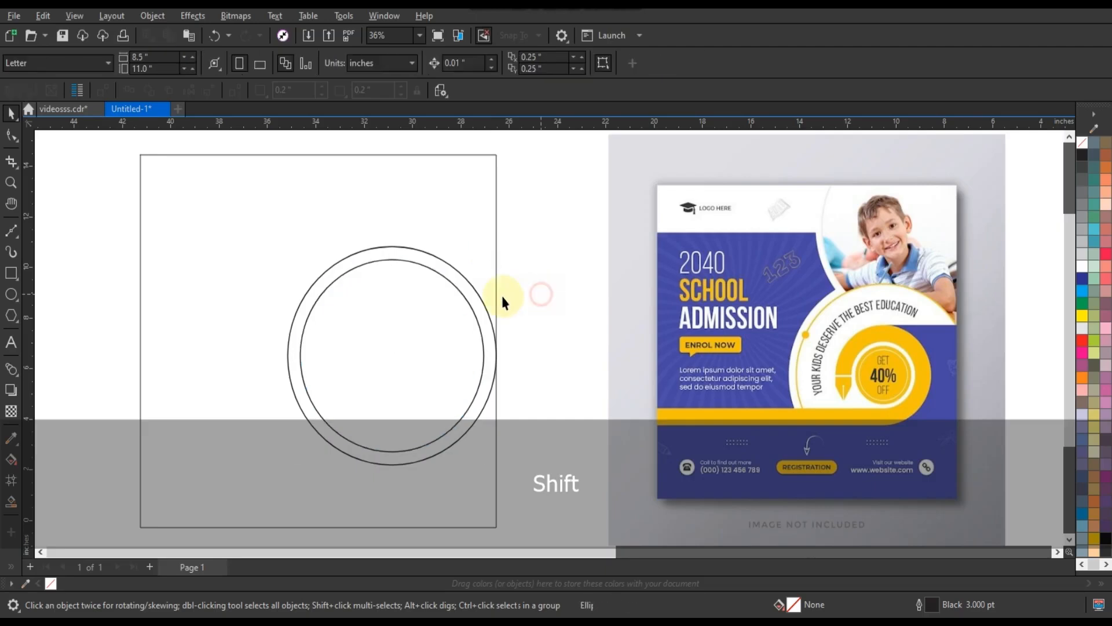
Copy the outer circle up and right over the square's upper-right corner, and add a concentric inner copy about 8.05 inches across.
{"action": "left_click", "coordinate": [447, 442]}
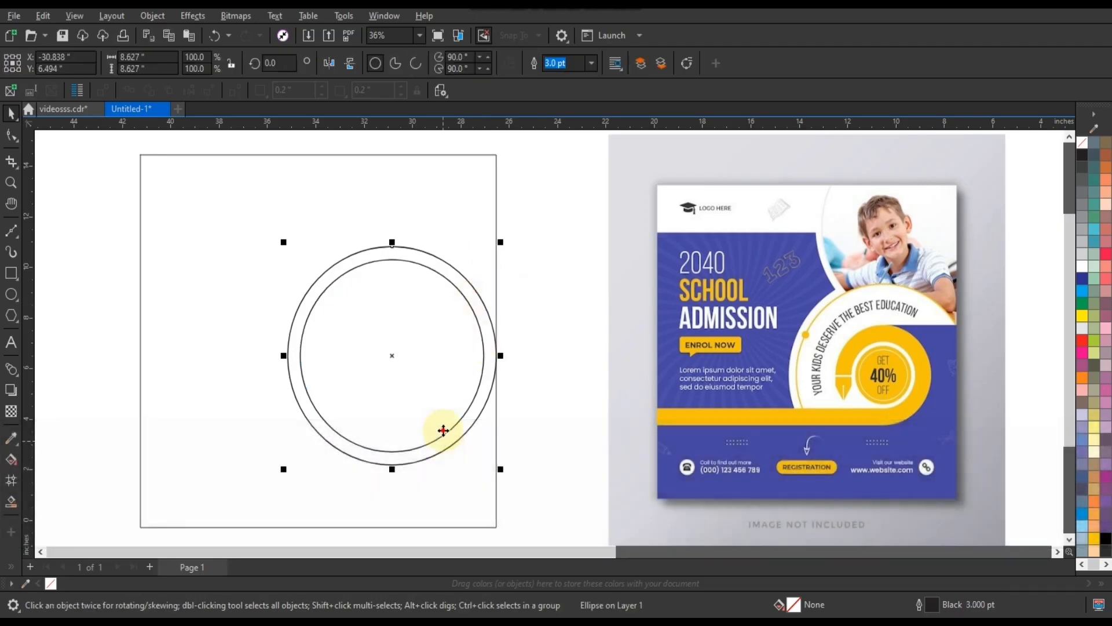
{"action": "left_click_drag", "start_coordinate": [444, 435], "coordinate": [458, 293]}
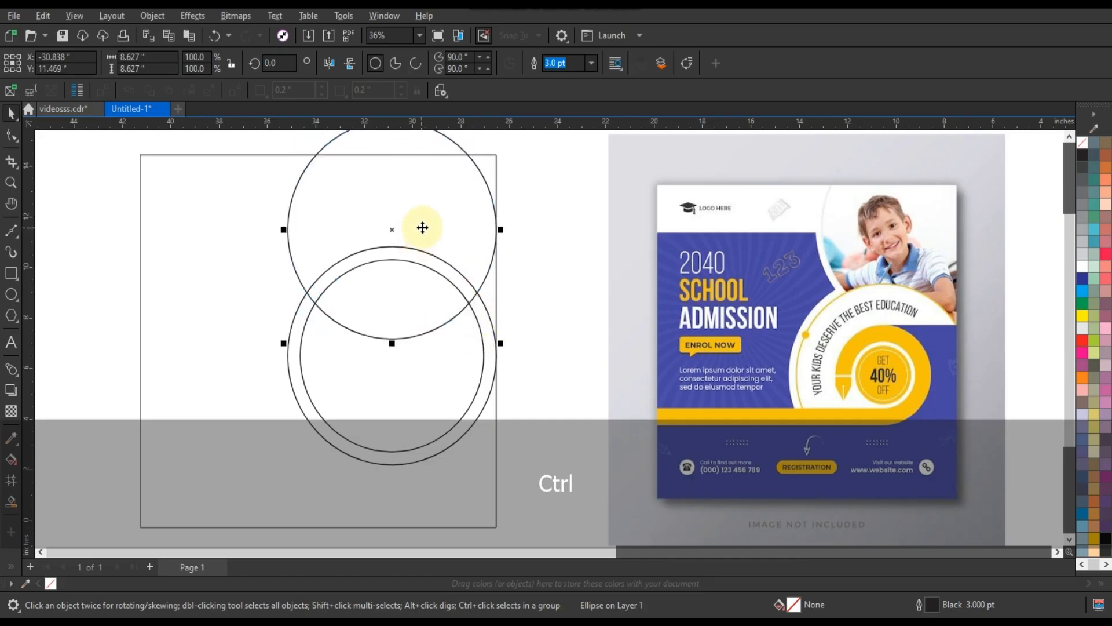
{"action": "left_click_drag", "start_coordinate": [422, 226], "coordinate": [462, 234]}
{"action": "left_click_drag", "start_coordinate": [536, 340], "coordinate": [532, 346]}
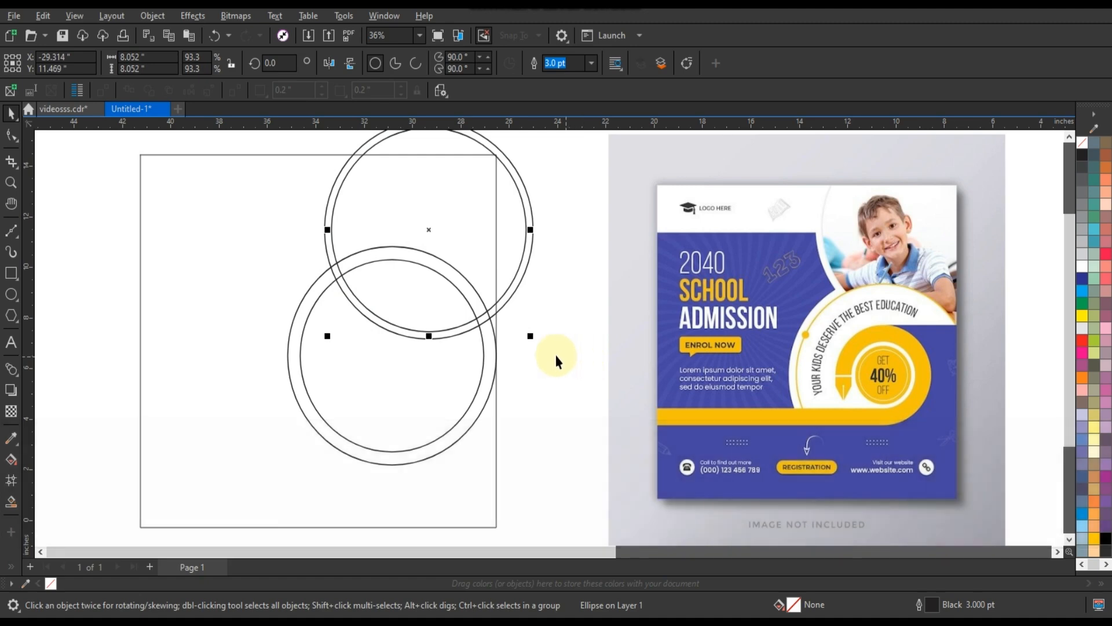
Enlarge the lower ring's inner circle about its centre to about 7.9 inches across.
{"action": "left_click", "coordinate": [480, 302]}
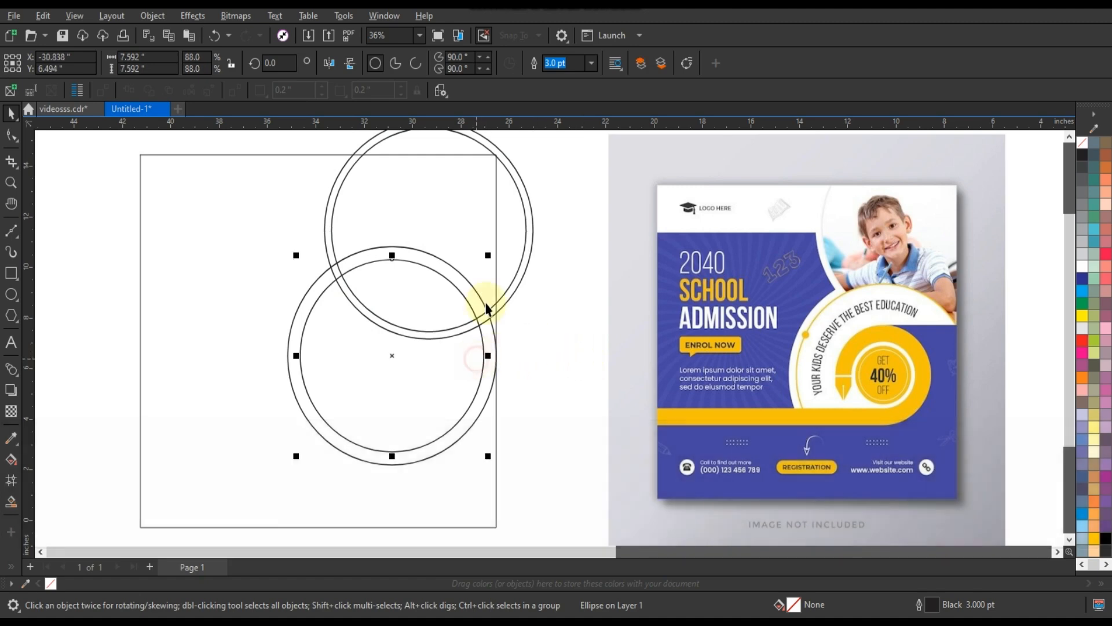
{"action": "left_click_drag", "start_coordinate": [488, 256], "coordinate": [494, 255]}
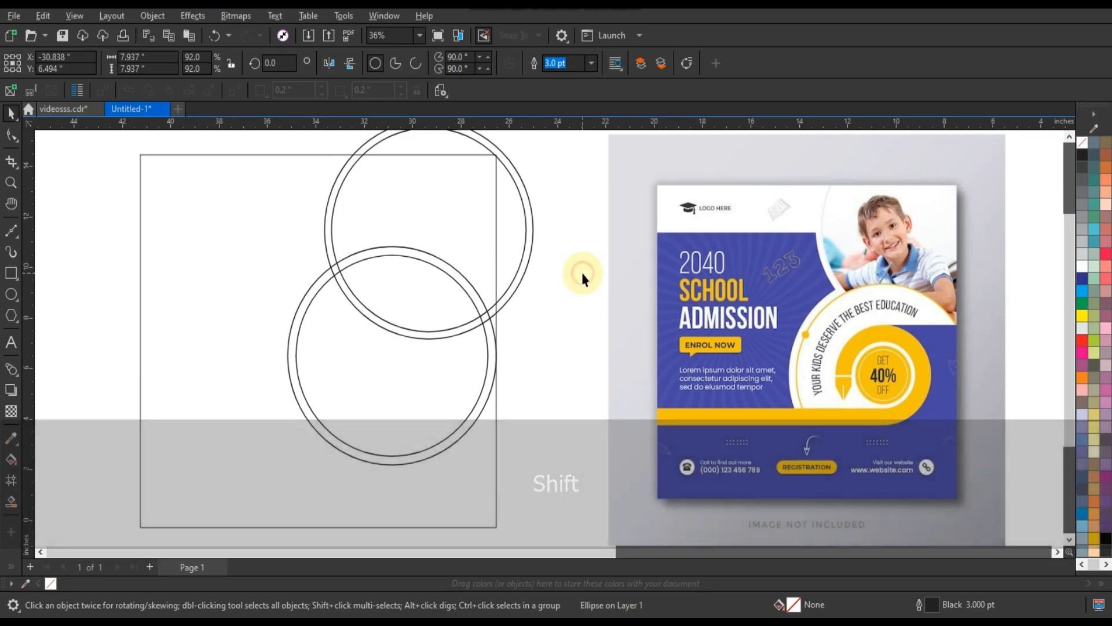
{"action": "left_click", "coordinate": [582, 272]}
Add progressively smaller concentric copies of the inner circle within the lower ring for the discount badge.
{"action": "left_click", "coordinate": [462, 381]}
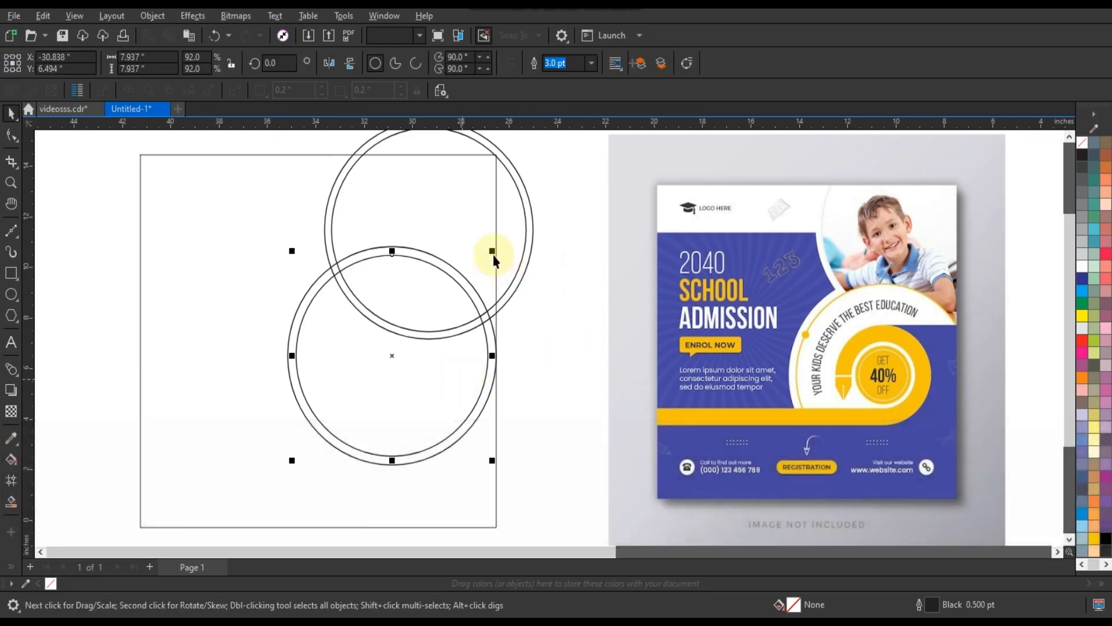
{"action": "left_click_drag", "start_coordinate": [492, 254], "coordinate": [431, 318]}
{"action": "left_click", "coordinate": [533, 355]}
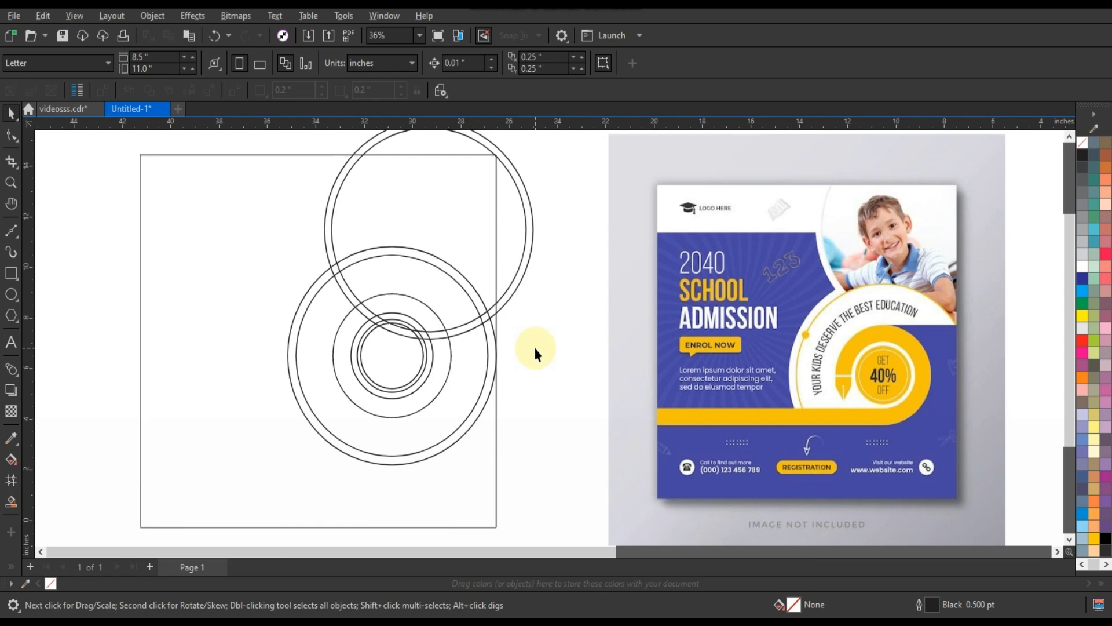
Draw a horizontal line about 19.4 inches long across the square's lower part and set its outline width to 3 pt.
{"action": "left_click", "coordinate": [11, 231]}
{"action": "left_click", "coordinate": [49, 244]}
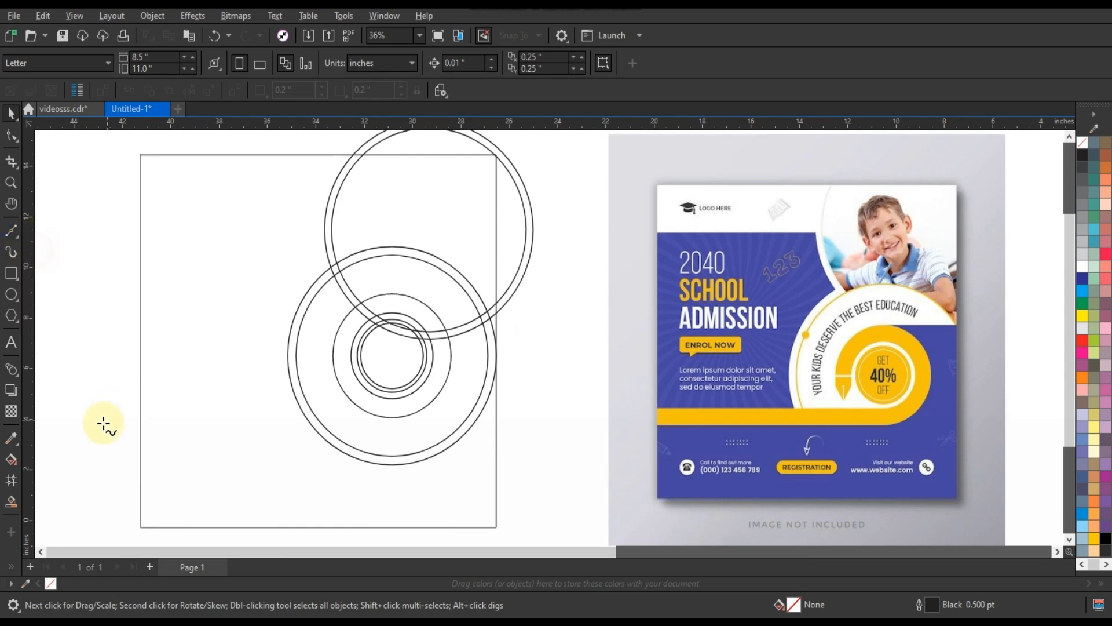
{"action": "left_click", "coordinate": [99, 422]}
{"action": "left_click", "coordinate": [575, 424], "text": "ctrl"}
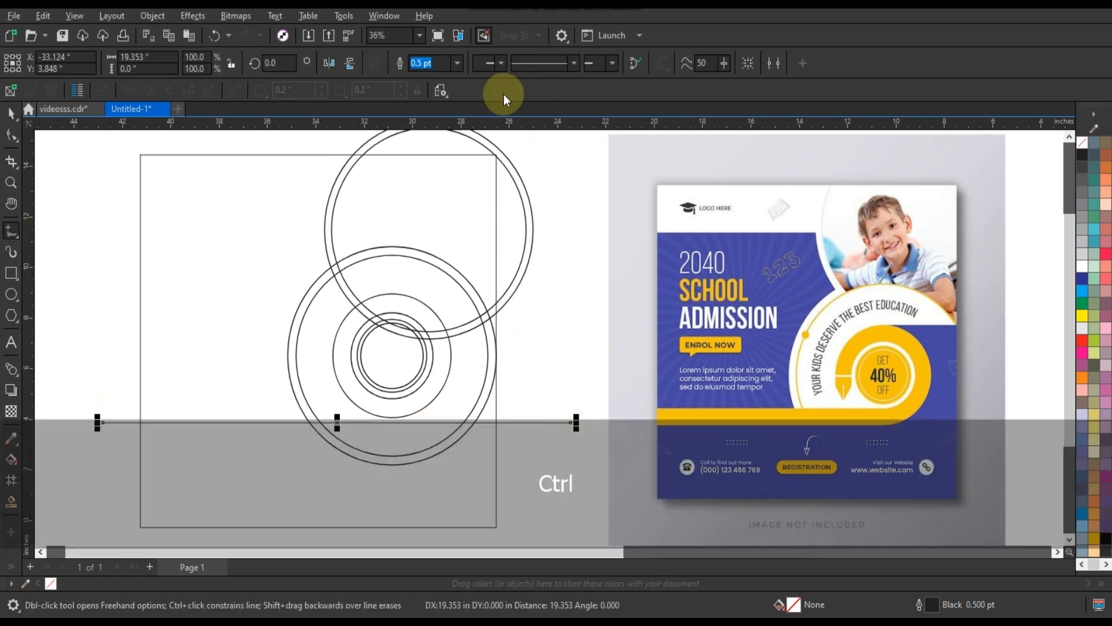
{"action": "left_click", "coordinate": [459, 63]}
{"action": "left_click", "coordinate": [440, 154]}
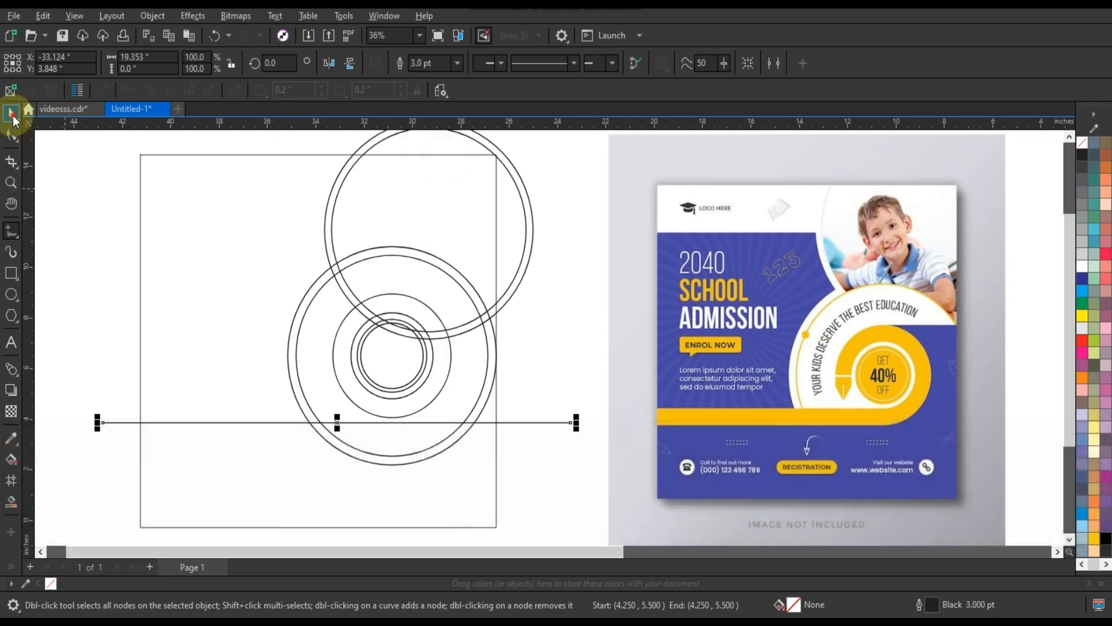
Align the horizontal line with the bottom edge of the medium concentric circle.
{"action": "left_click", "coordinate": [11, 114]}
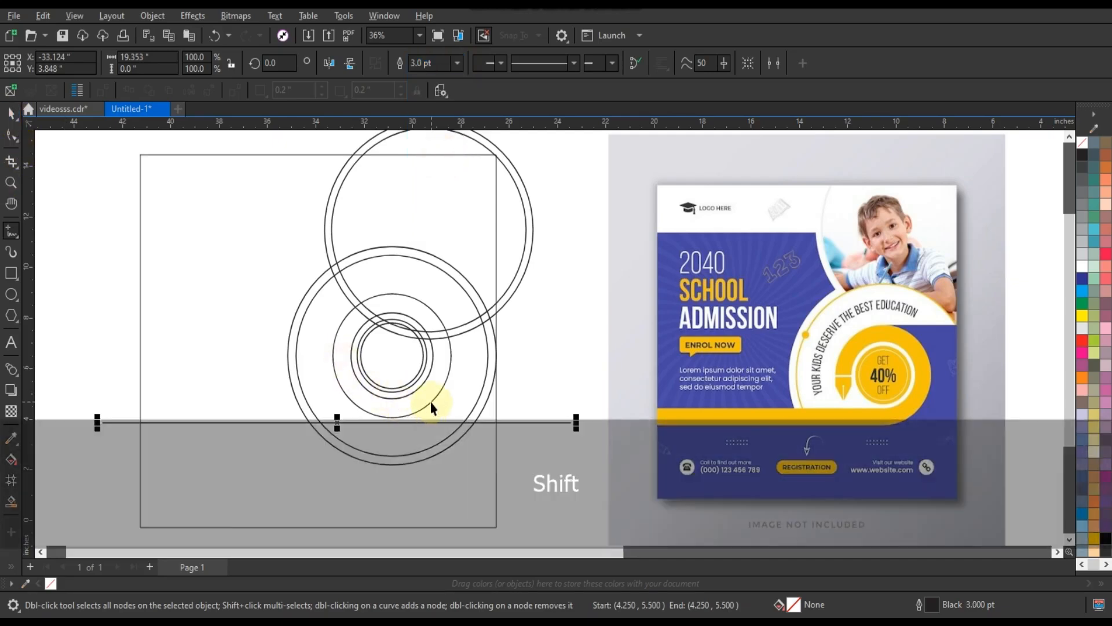
{"action": "left_click", "coordinate": [431, 407], "text": "shift"}
{"action": "key", "text": "b"}
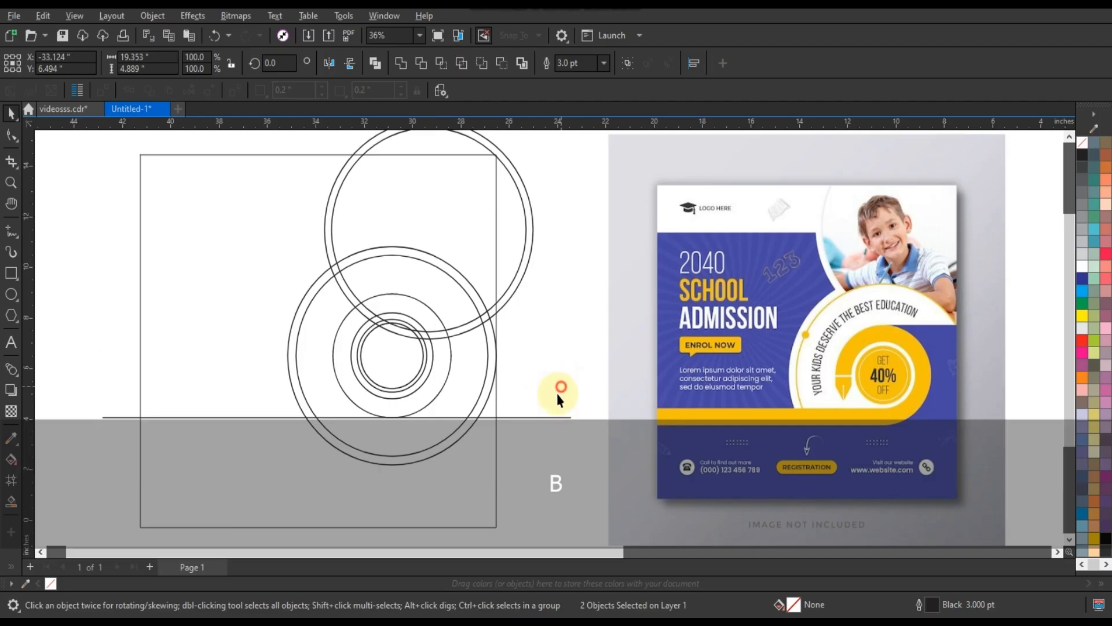
Duplicate the horizontal line and align the copy with the bottom edge of the next smaller concentric circle.
{"action": "left_click", "coordinate": [555, 416]}
{"action": "key", "text": "KP_Add"}
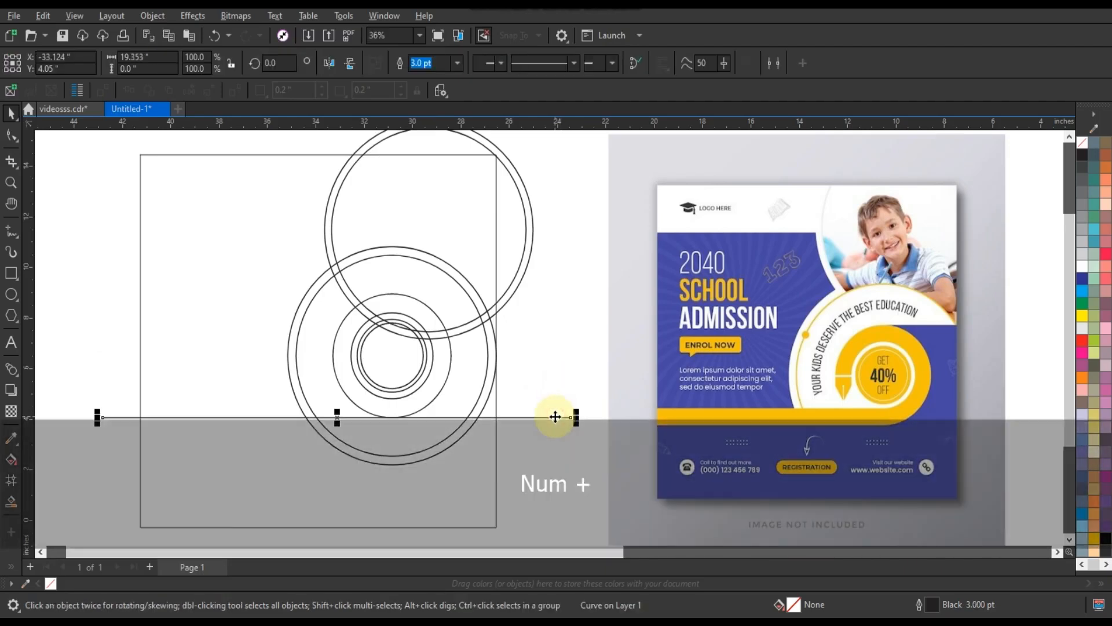
{"action": "left_click", "coordinate": [400, 399], "text": "shift"}
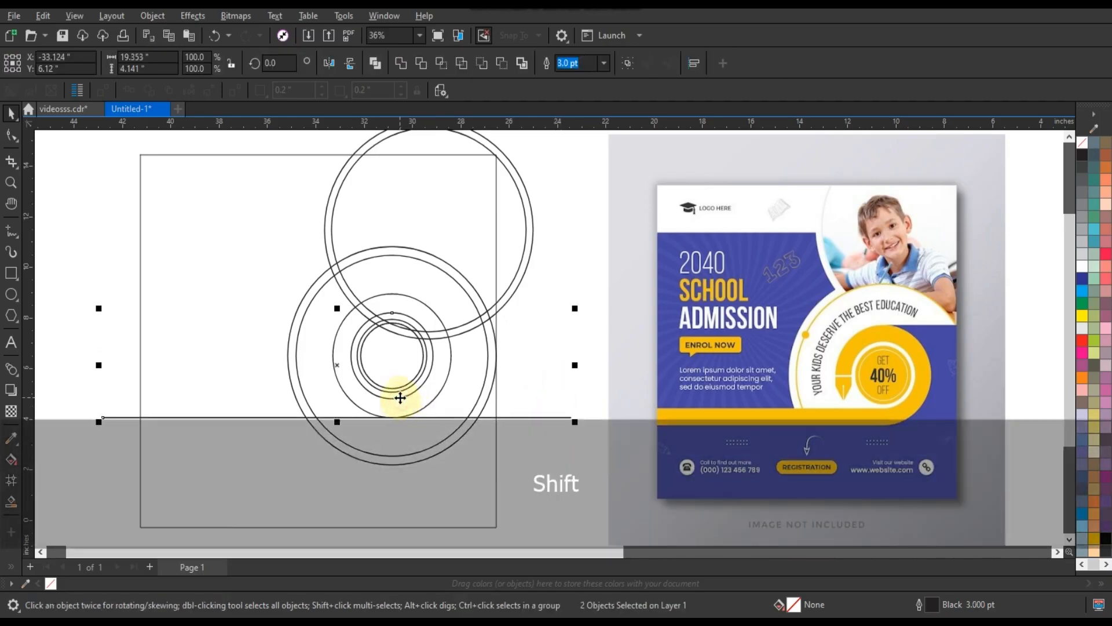
{"action": "key", "text": "t"}
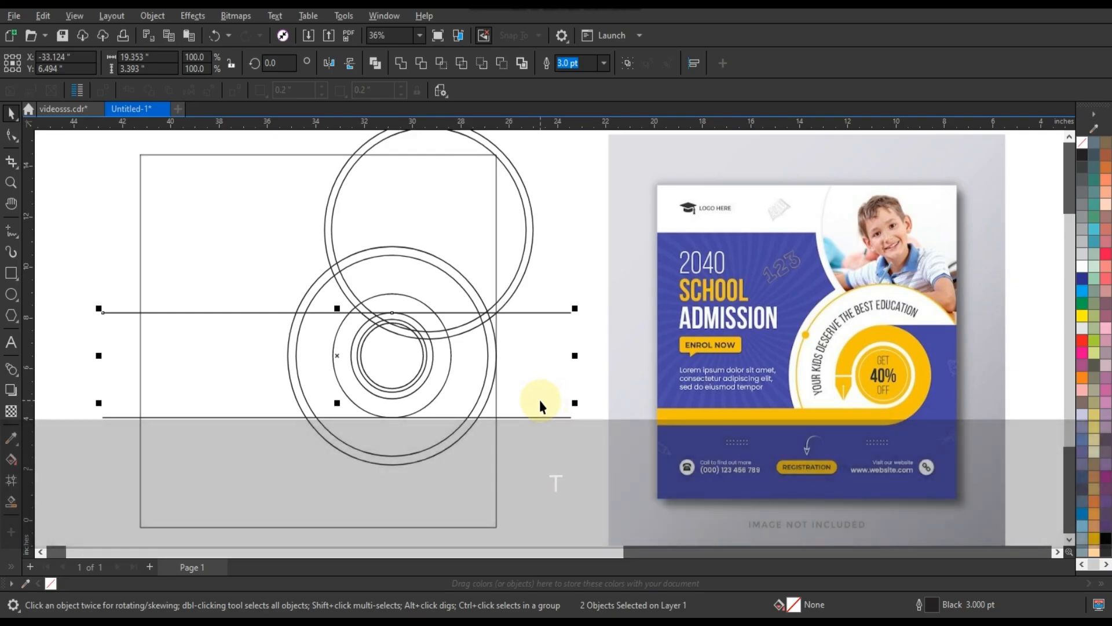
{"action": "key", "text": "b"}
{"action": "left_click_drag", "start_coordinate": [584, 378], "coordinate": [54, 427]}
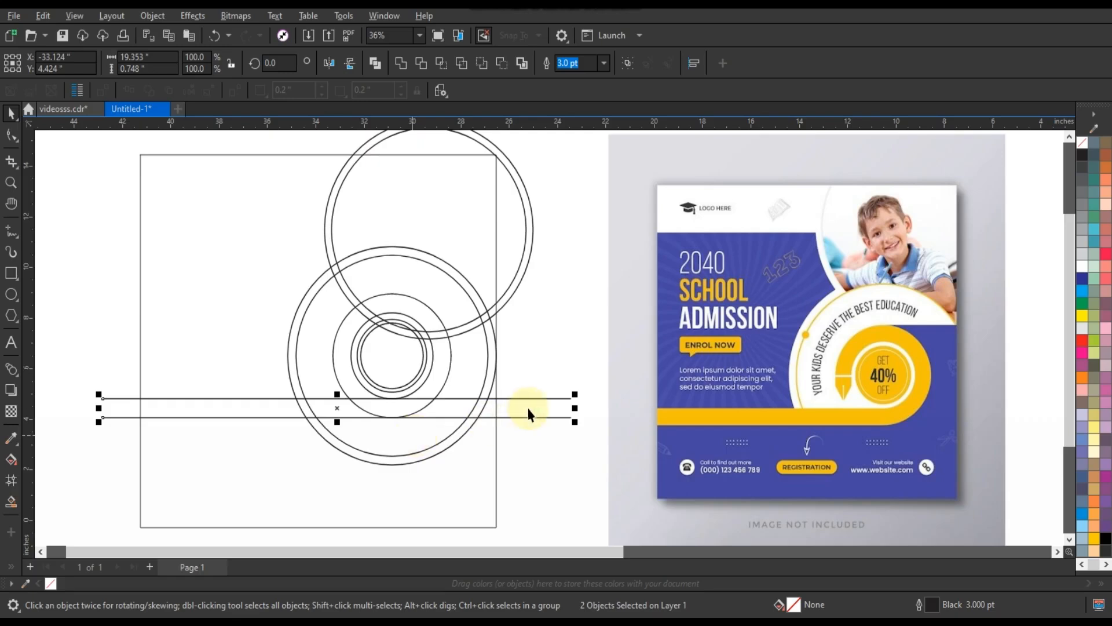
{"action": "left_click", "coordinate": [574, 370]}
Draw a short horizontal line about 1.3 inches long across the left side of the medium circle at mid-height.
{"action": "left_click", "coordinate": [11, 231]}
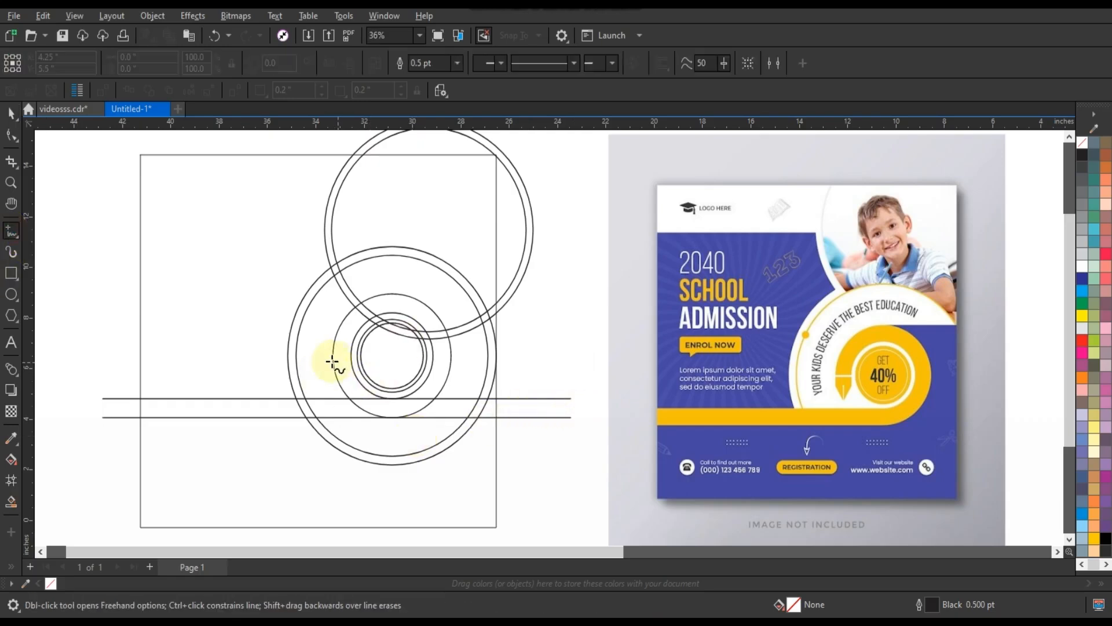
{"action": "left_click", "coordinate": [324, 358]}
{"action": "left_click", "coordinate": [354, 358], "text": "ctrl"}
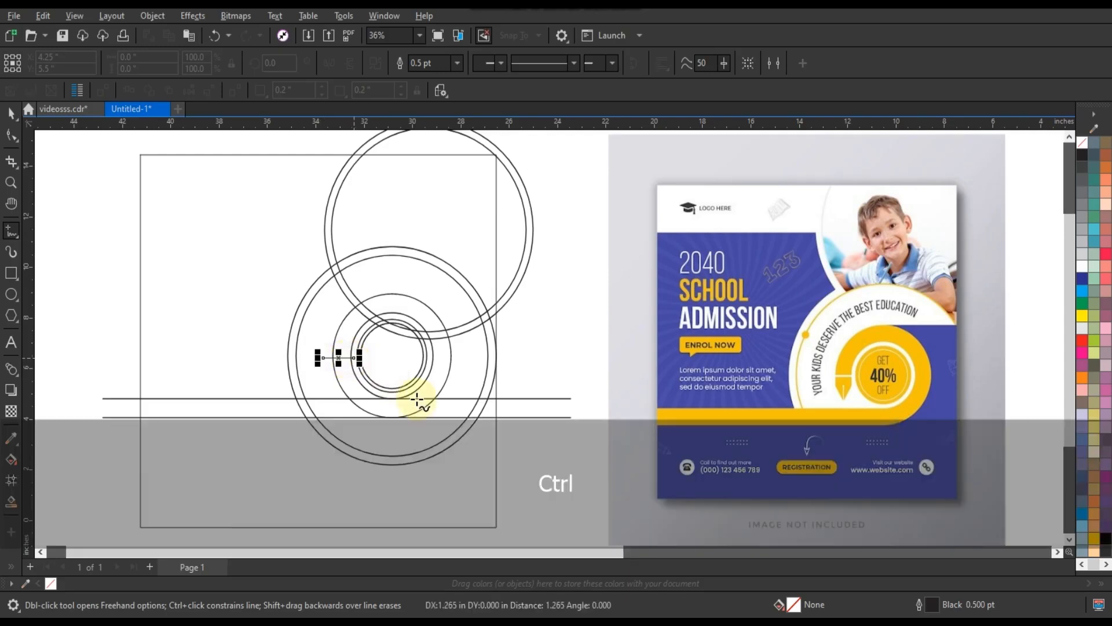
{"action": "left_click", "coordinate": [11, 113]}
{"action": "left_click", "coordinate": [573, 346]}
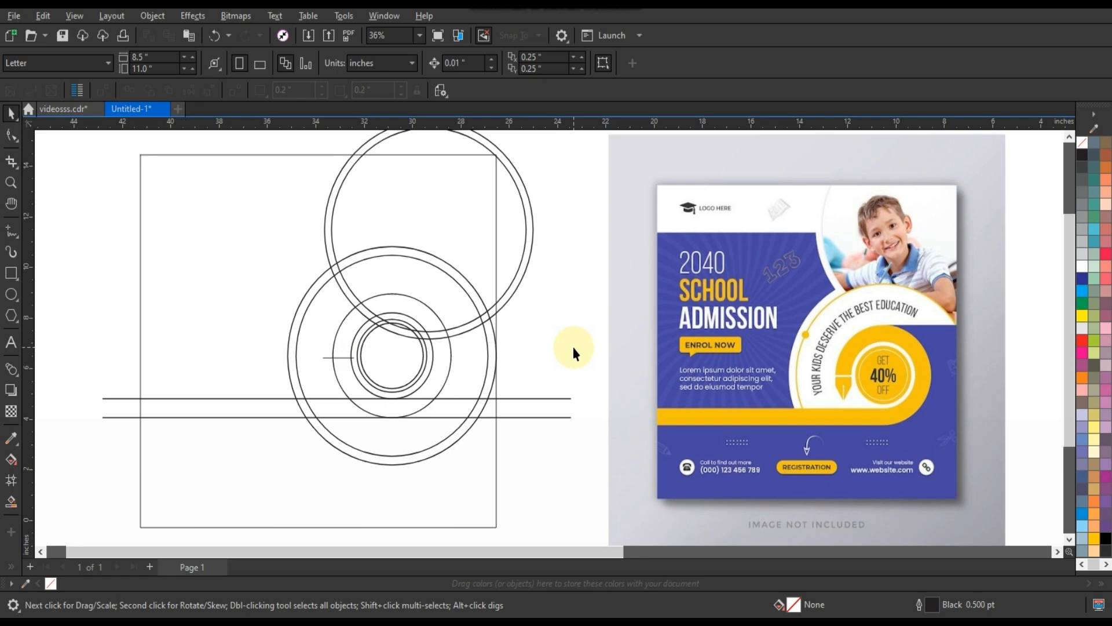
Copy the upper long horizontal line upward and align the copy with the top edge of the medium circle.
{"action": "left_click_drag", "start_coordinate": [518, 399], "coordinate": [527, 365]}
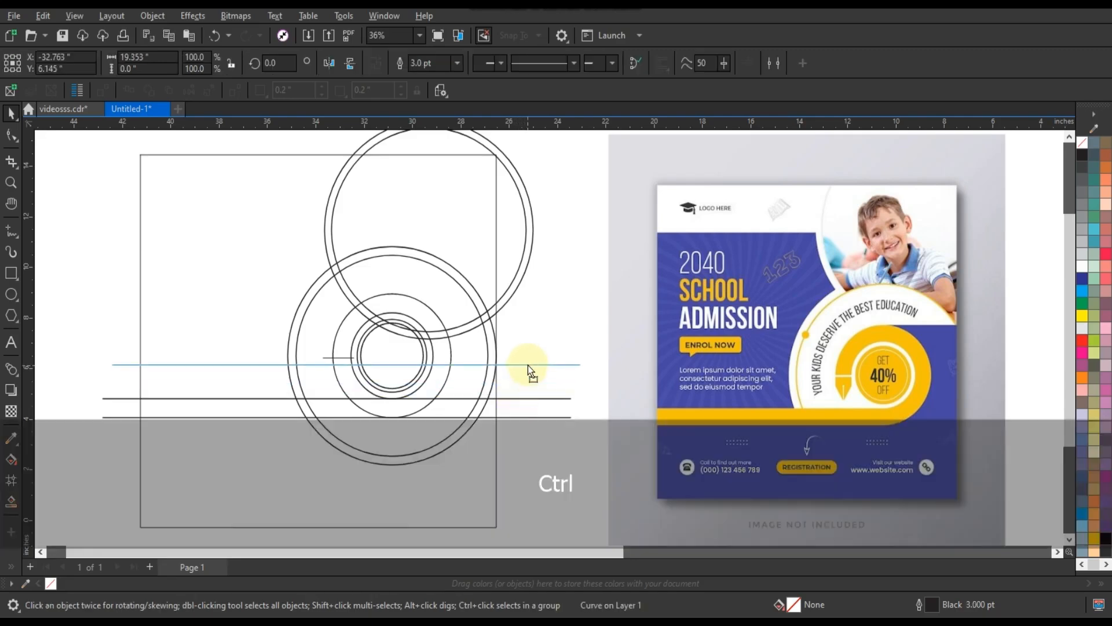
{"action": "left_click", "coordinate": [408, 295], "text": "shift"}
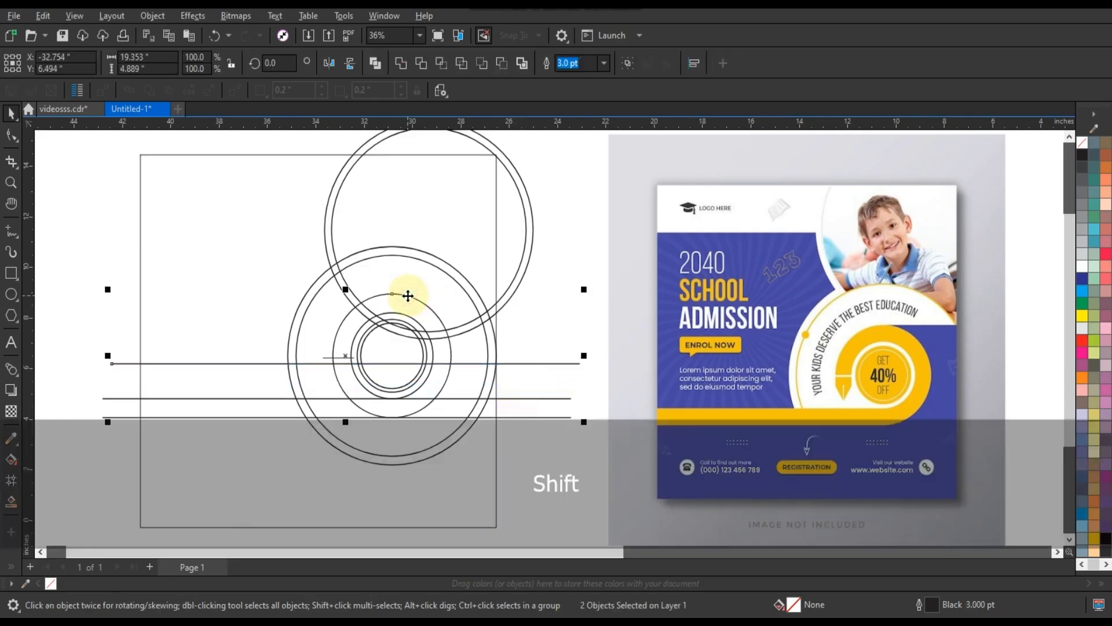
{"action": "key", "text": "t"}
{"action": "left_click", "coordinate": [560, 350]}
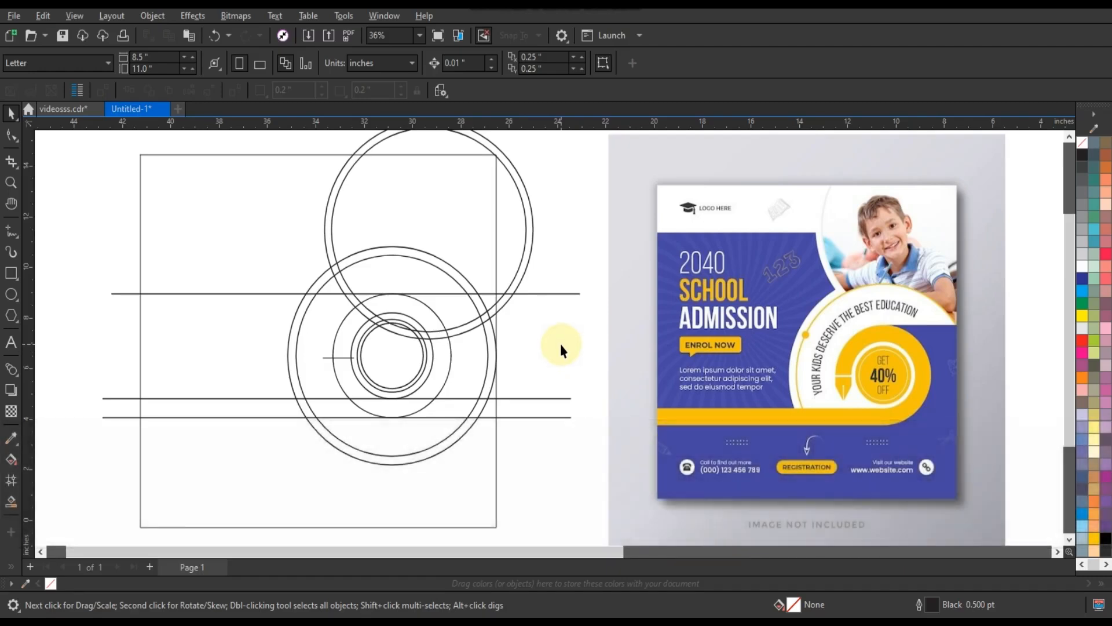
Use Virtual Segment Delete to remove intersecting segments at the upper and large circles' junction, between the two lower lines and across the medium ring.
{"action": "left_click", "coordinate": [20, 175]}
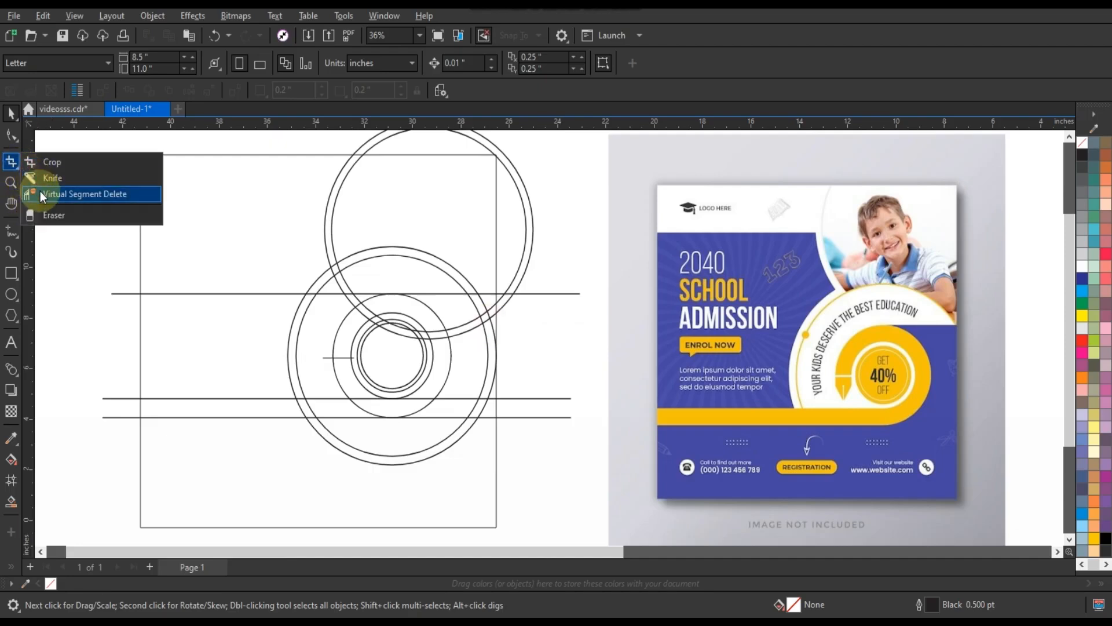
{"action": "left_click", "coordinate": [40, 193]}
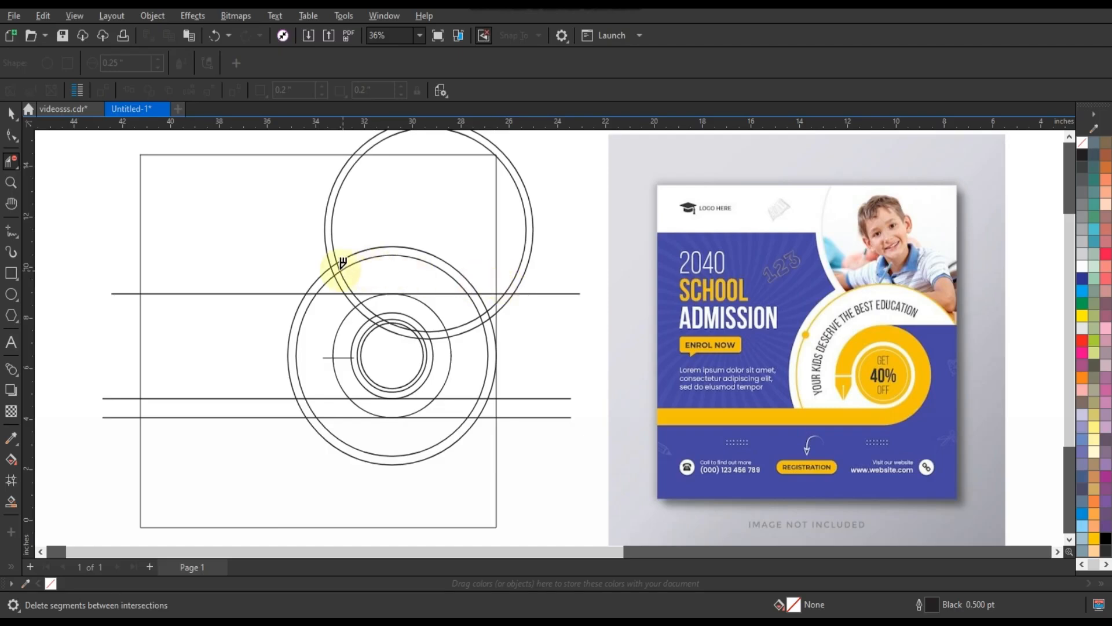
{"action": "left_click", "coordinate": [334, 270]}
{"action": "left_click", "coordinate": [337, 258]}
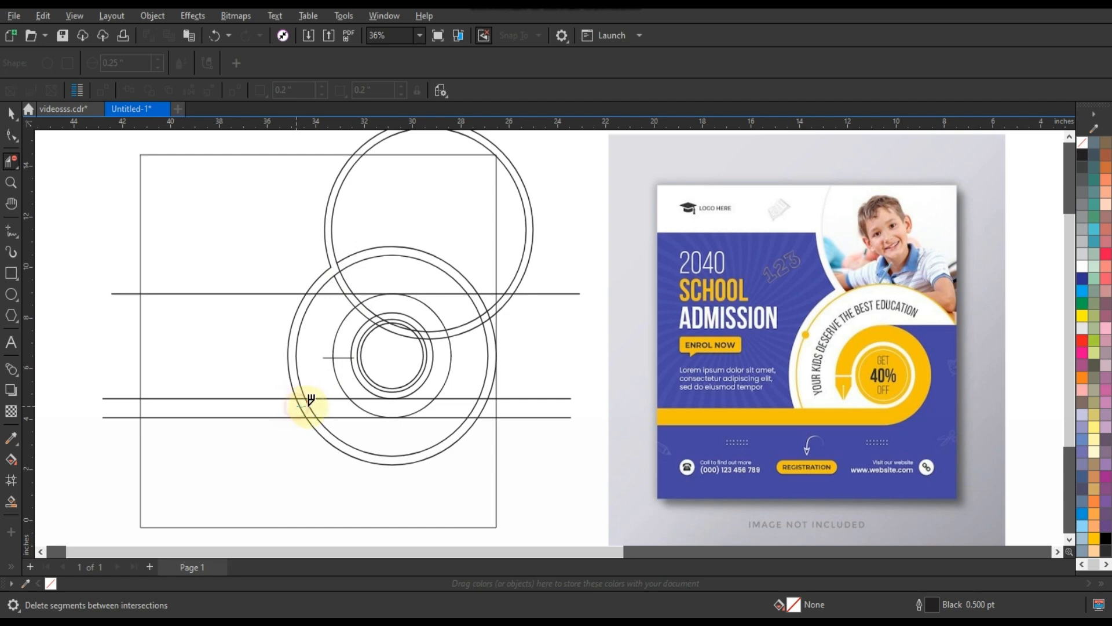
{"action": "left_click", "coordinate": [360, 408]}
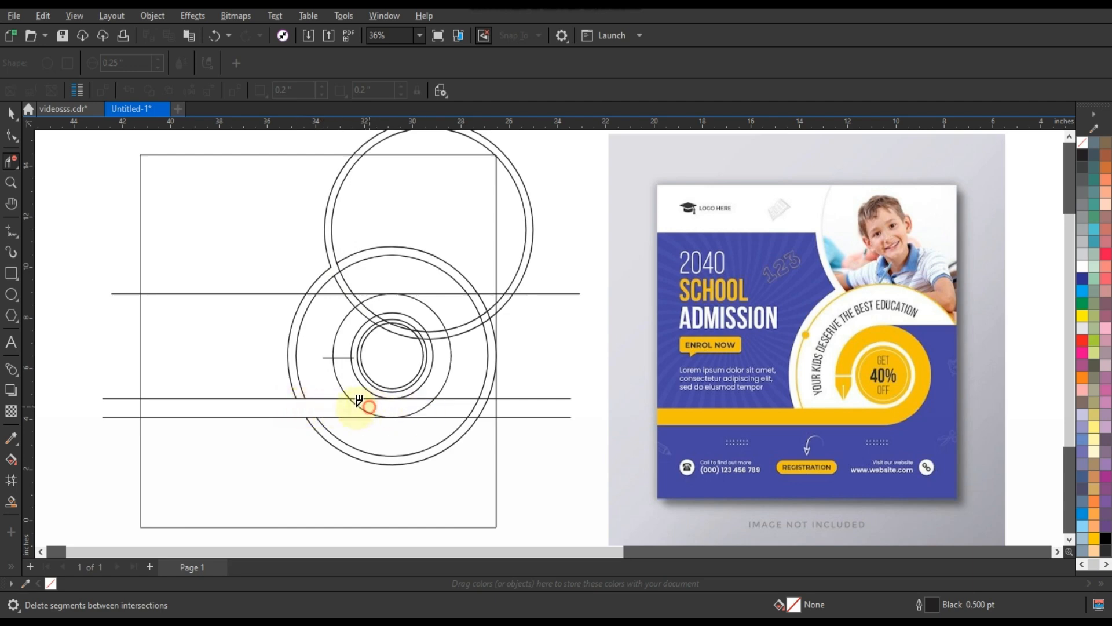
{"action": "left_click", "coordinate": [420, 395]}
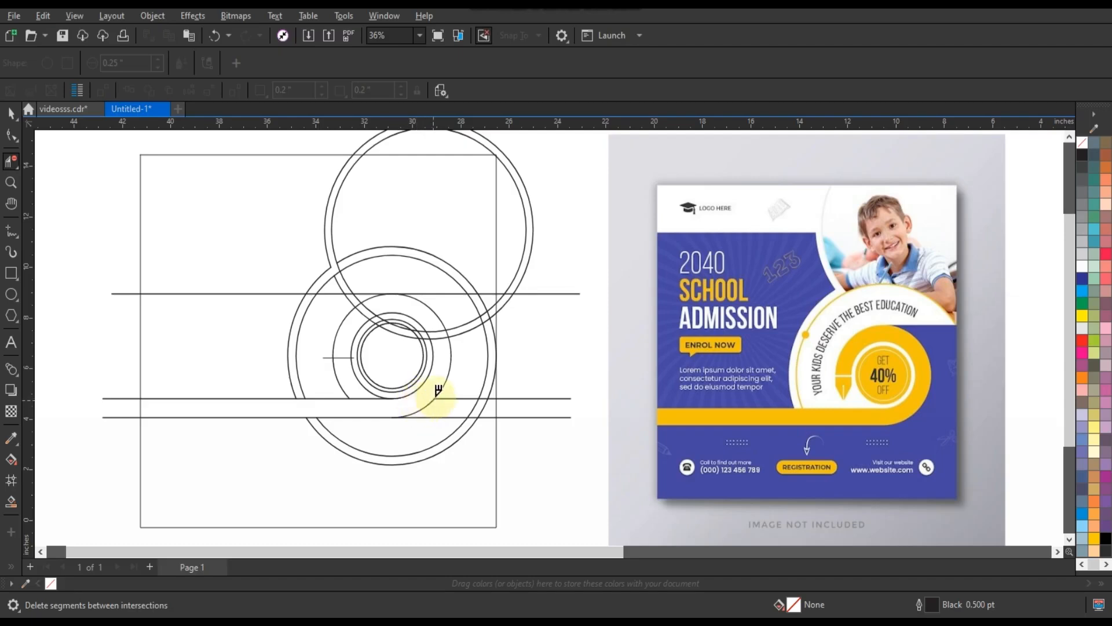
{"action": "left_click", "coordinate": [442, 326]}
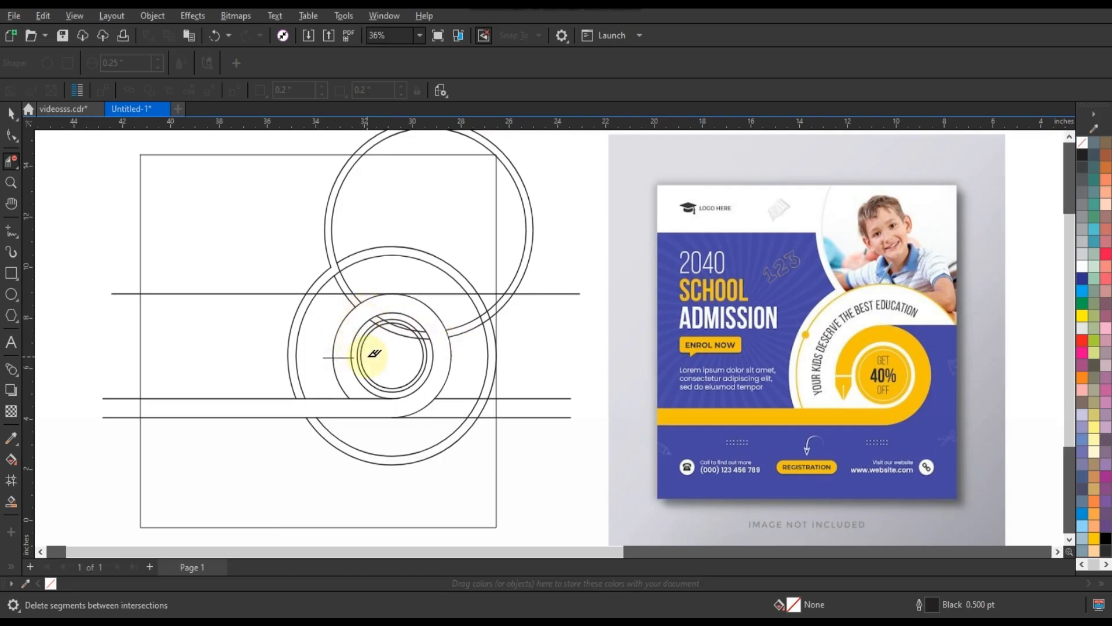
Delete the upper circles' arc segments that cross the two smallest concentric circles.
{"action": "scroll", "coordinate": [374, 354], "scroll_direction": "up", "scroll_amount": 6}
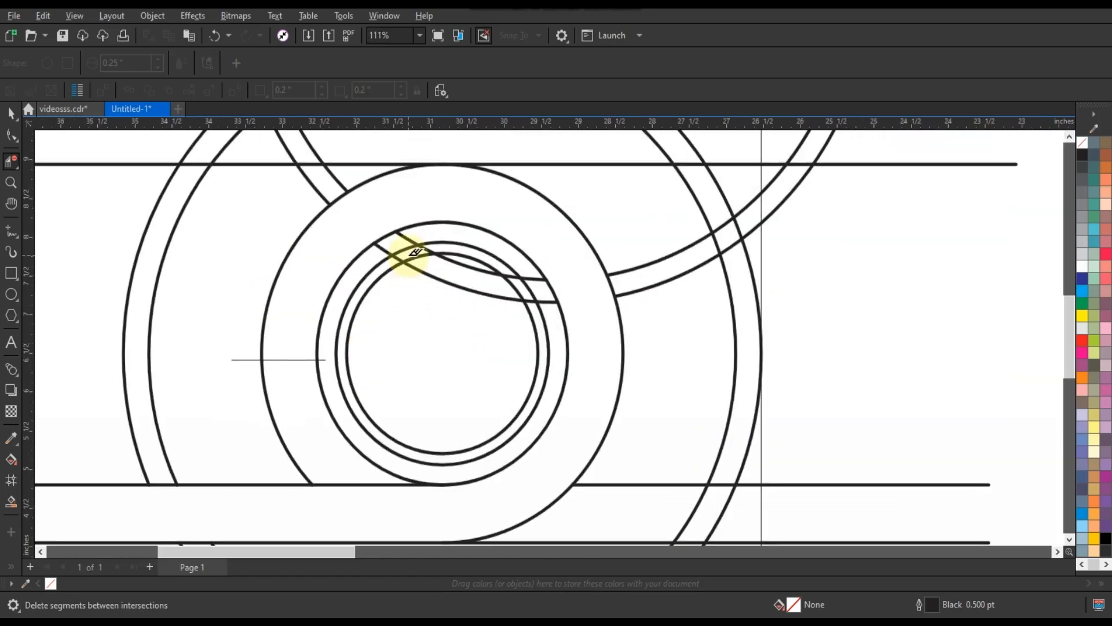
{"action": "left_click", "coordinate": [400, 255]}
{"action": "left_click", "coordinate": [429, 246]}
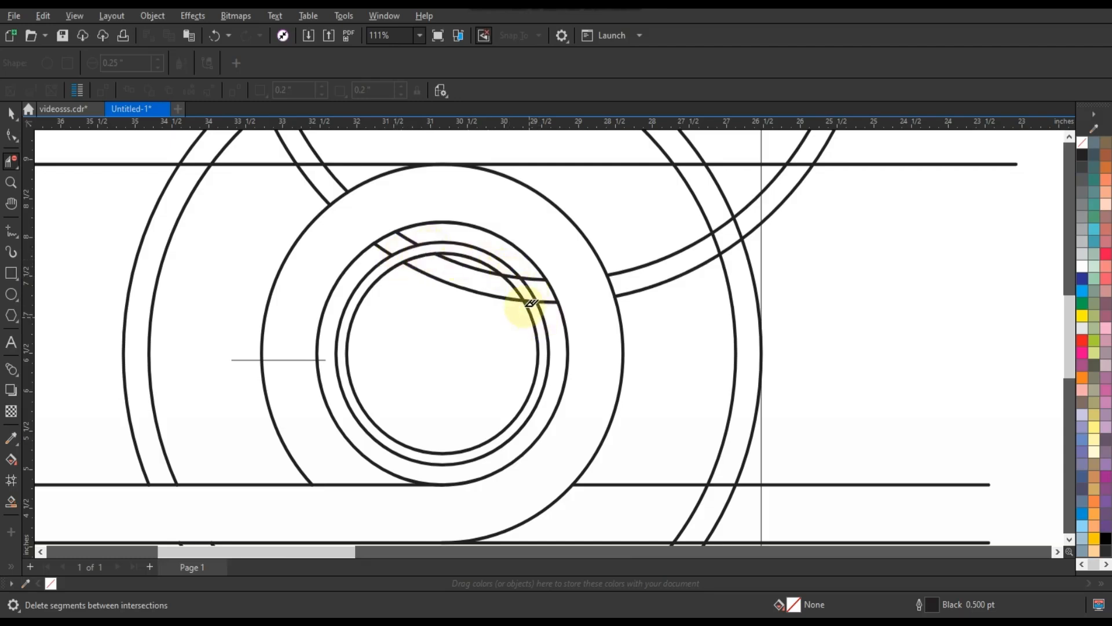
{"action": "left_click", "coordinate": [511, 276]}
{"action": "left_click", "coordinate": [496, 291]}
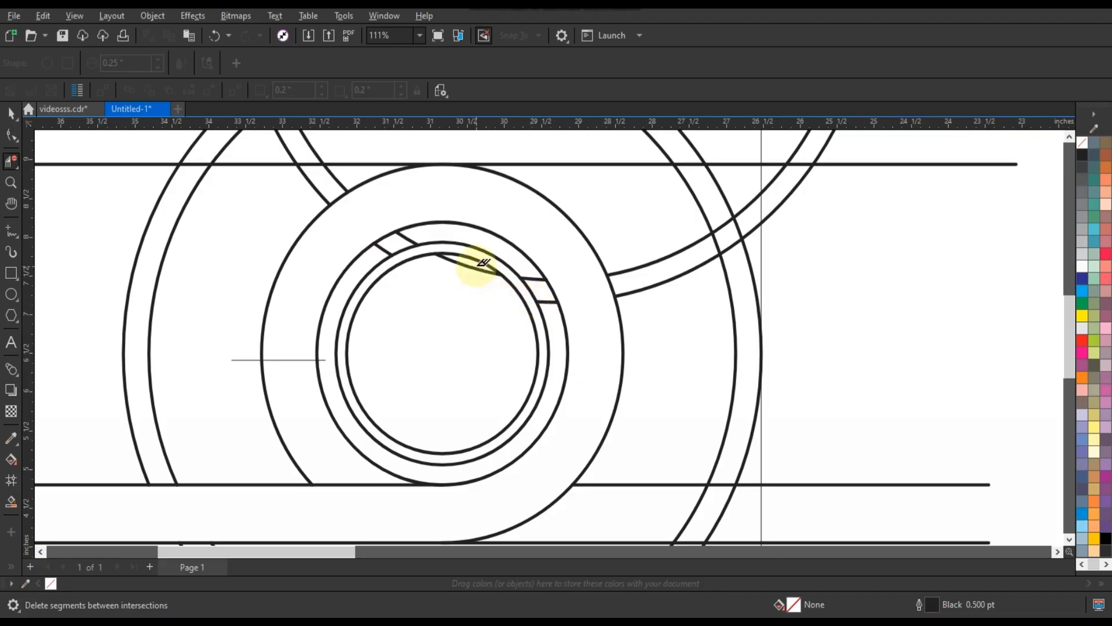
Delete the segments cluttering the square's lower part and right side, plus the upper circles' arcs inside the large circles.
{"action": "scroll", "coordinate": [390, 342], "scroll_direction": "down", "scroll_amount": 5}
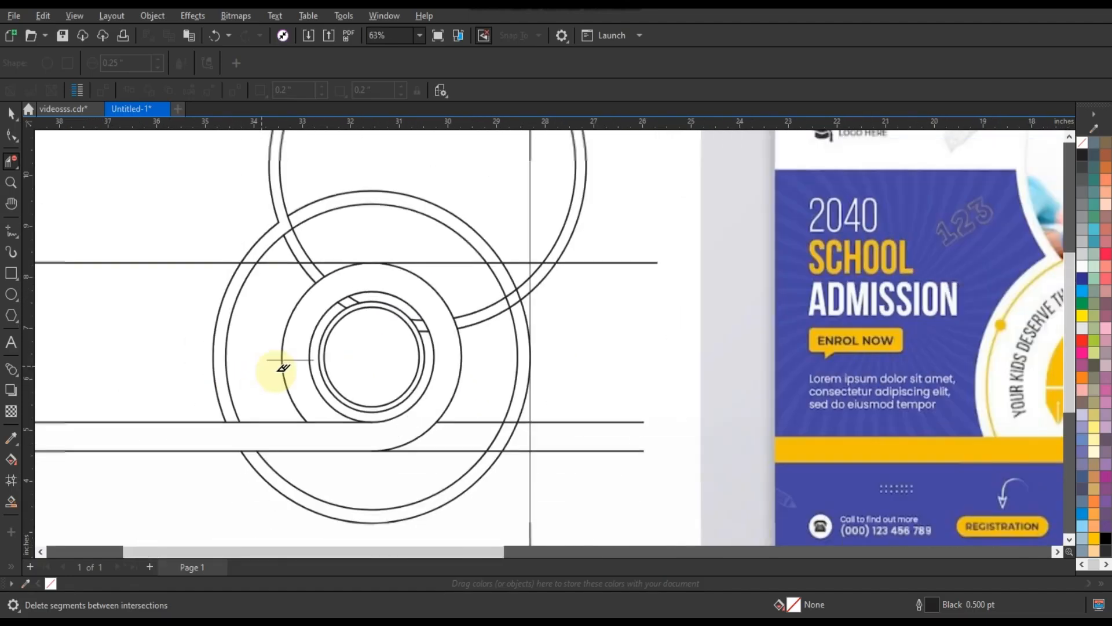
{"action": "scroll", "coordinate": [474, 390], "scroll_direction": "down", "scroll_amount": 1}
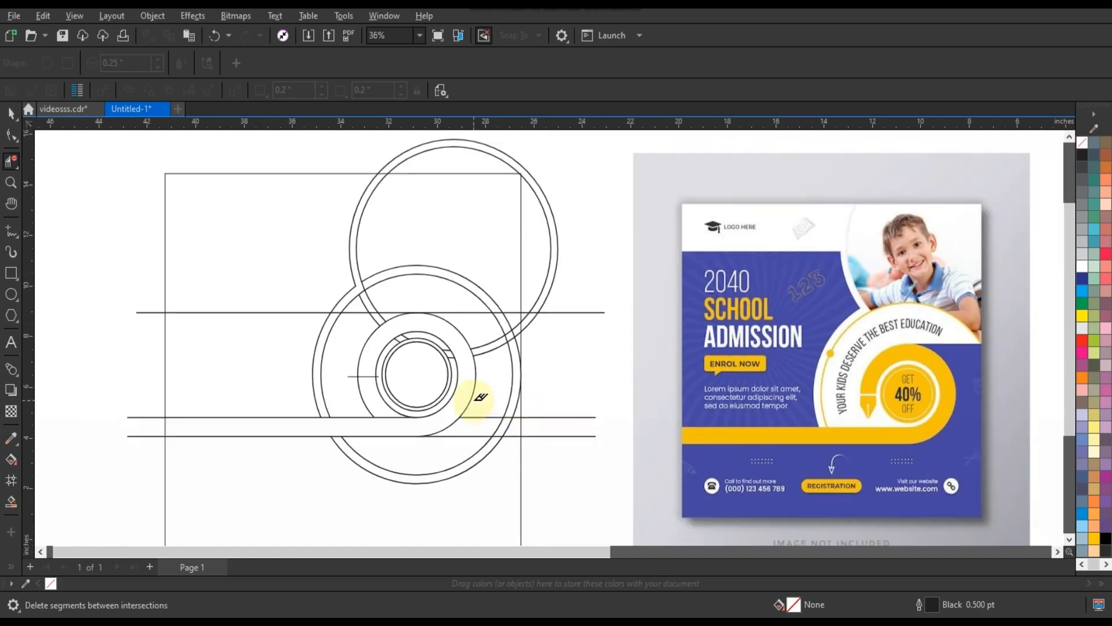
{"action": "left_click", "coordinate": [493, 338]}
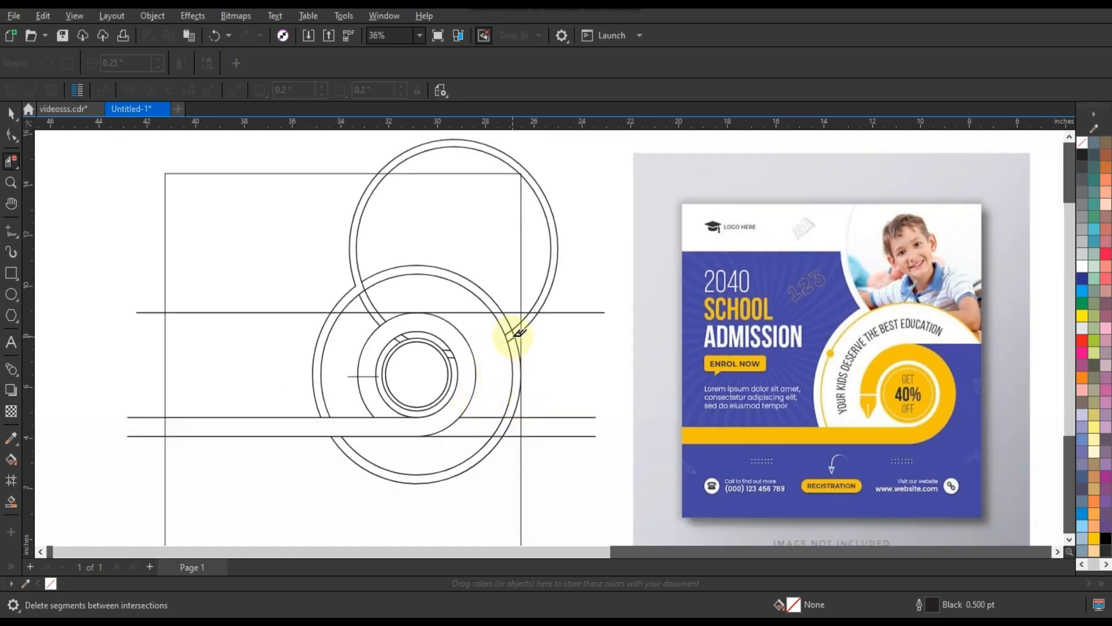
{"action": "mouse_move", "coordinate": [512, 347]}
{"action": "left_mouse_down"}
{"action": "mouse_move", "coordinate": [514, 322]}
{"action": "mouse_move", "coordinate": [519, 404]}
{"action": "left_mouse_up"}
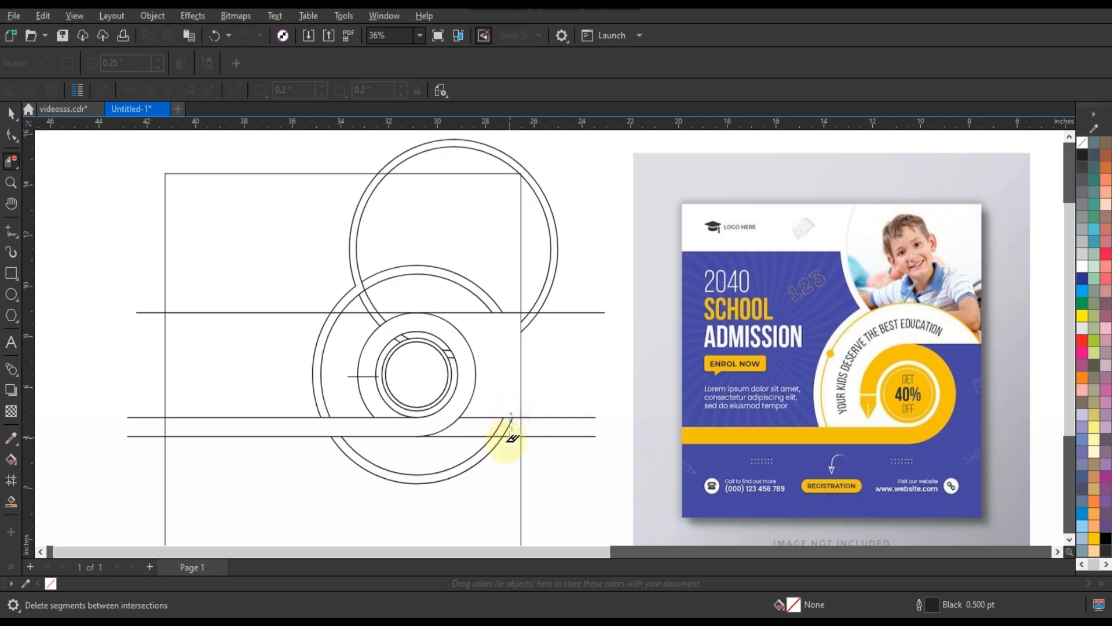
{"action": "left_click_drag", "start_coordinate": [504, 449], "coordinate": [514, 422]}
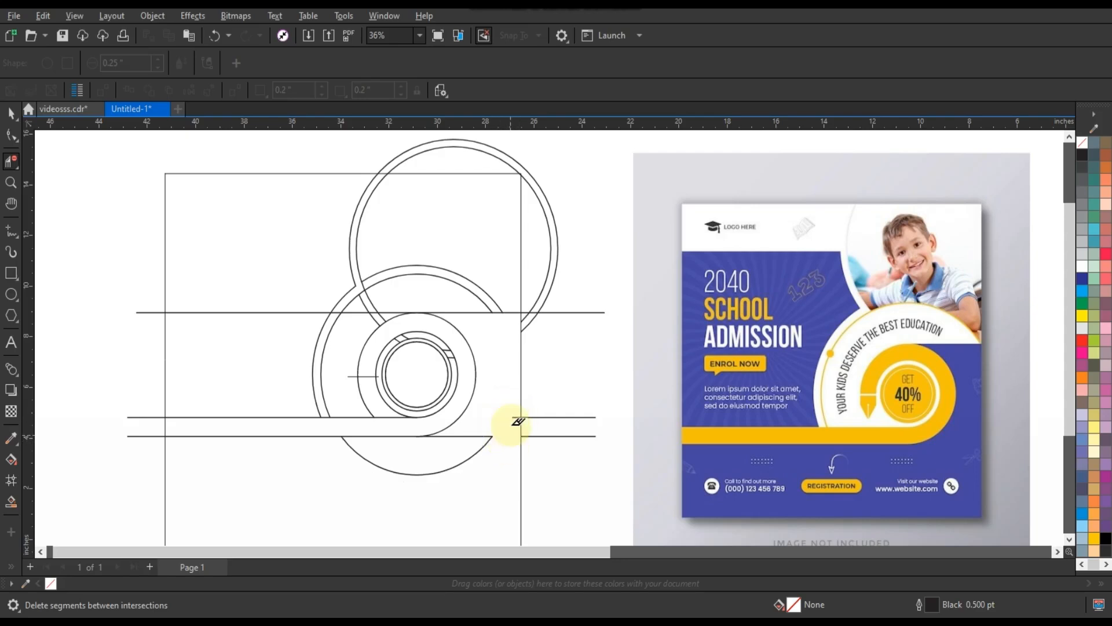
{"action": "left_click", "coordinate": [484, 446]}
{"action": "mouse_move", "coordinate": [373, 410]}
{"action": "left_mouse_down"}
{"action": "mouse_move", "coordinate": [354, 378]}
{"action": "mouse_move", "coordinate": [375, 298]}
{"action": "left_mouse_up"}
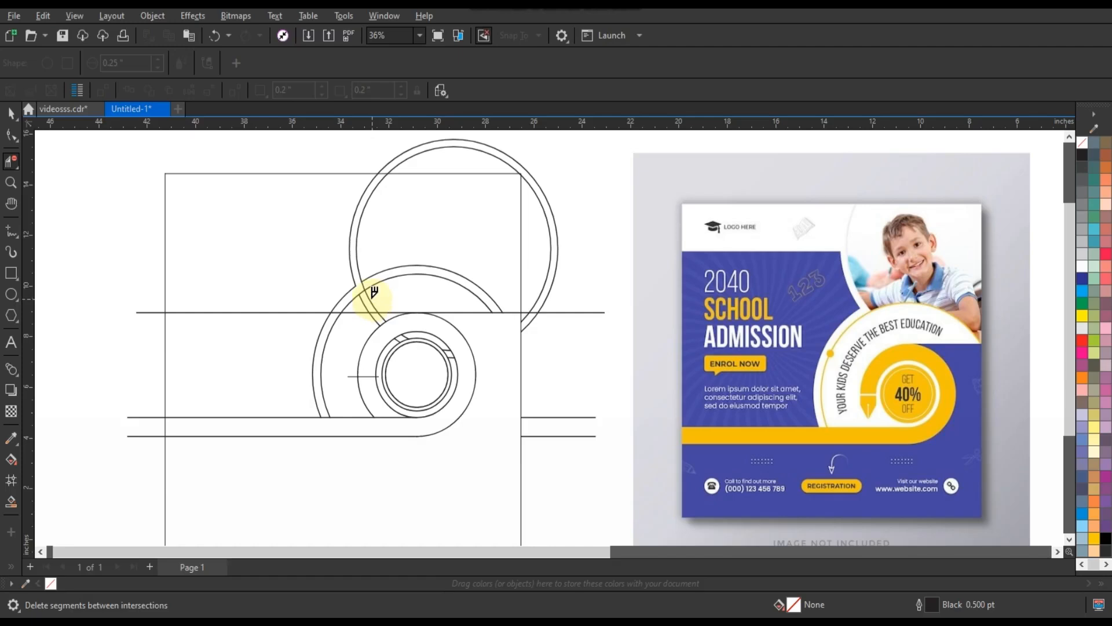
{"action": "left_click", "coordinate": [367, 300]}
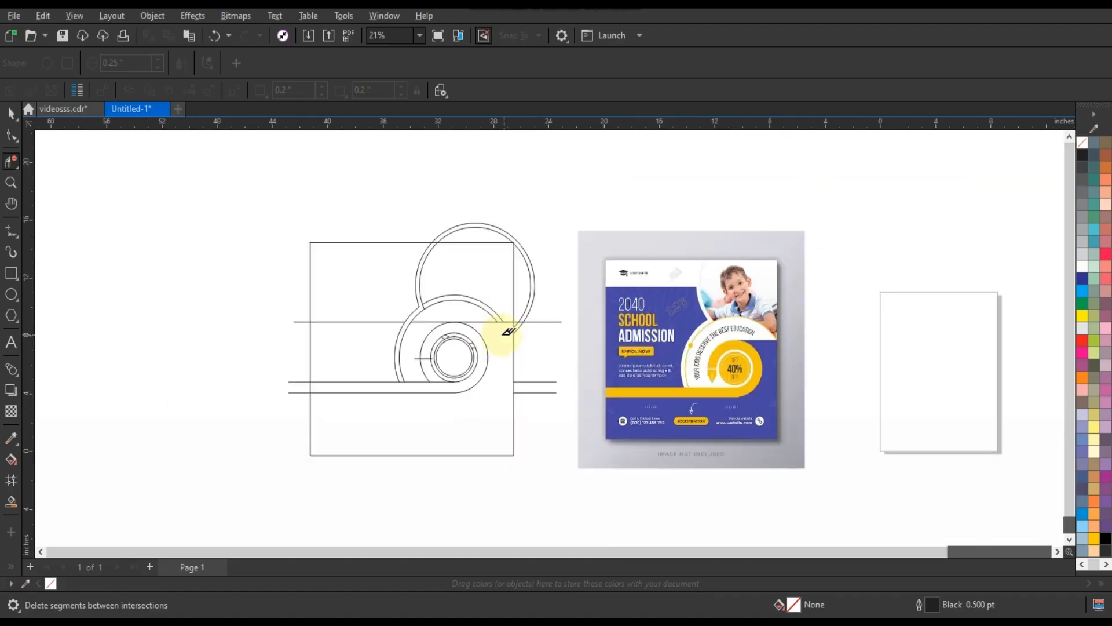
Create filled shapes from the square's lower region and its upper left region with Smart Fill.
{"action": "scroll", "coordinate": [503, 334], "scroll_direction": "down", "scroll_amount": 2}
{"action": "left_click", "coordinate": [11, 501]}
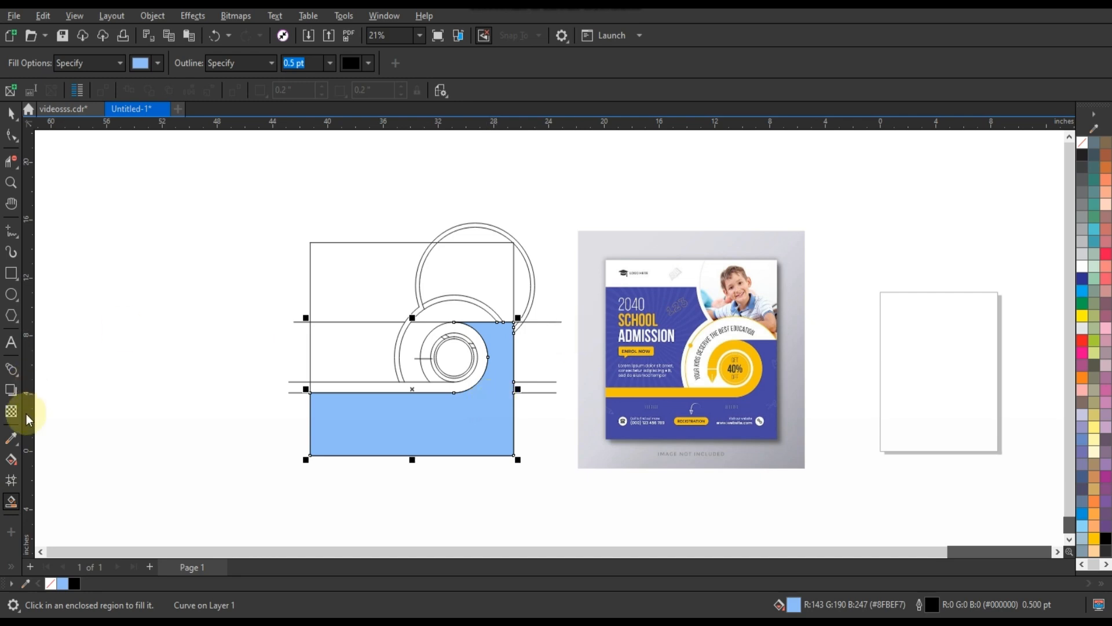
{"action": "left_click", "coordinate": [11, 161]}
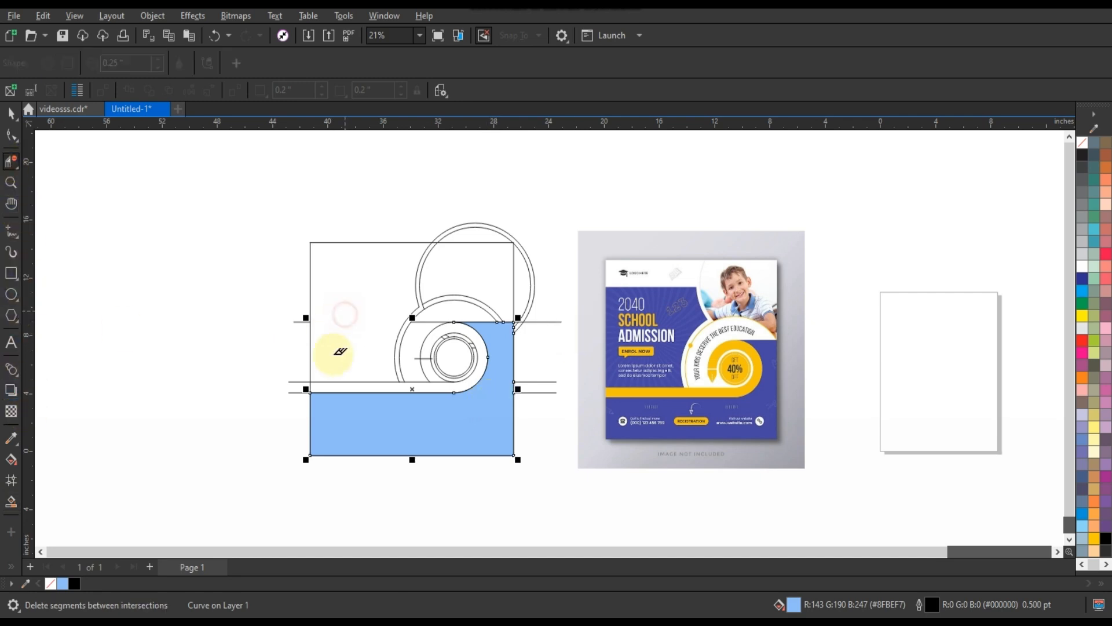
{"action": "left_click", "coordinate": [11, 502]}
{"action": "left_click", "coordinate": [361, 333]}
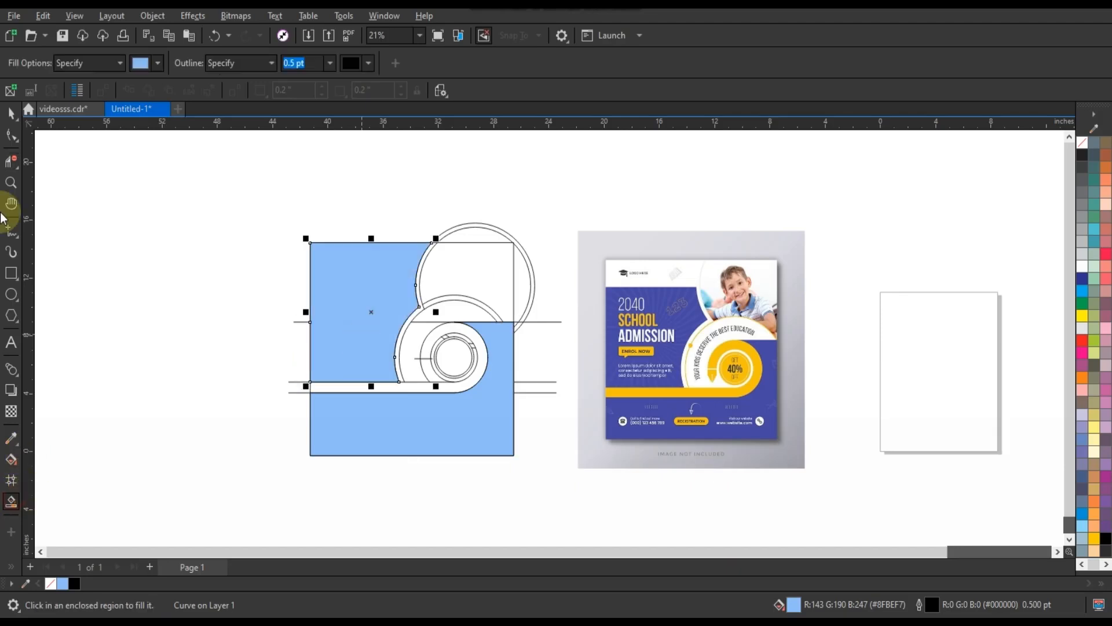
Sample the blue-violet background color from the reference image and apply it to both filled regions.
{"action": "left_click", "coordinate": [11, 182]}
{"action": "left_click_drag", "start_coordinate": [273, 211], "coordinate": [808, 466]}
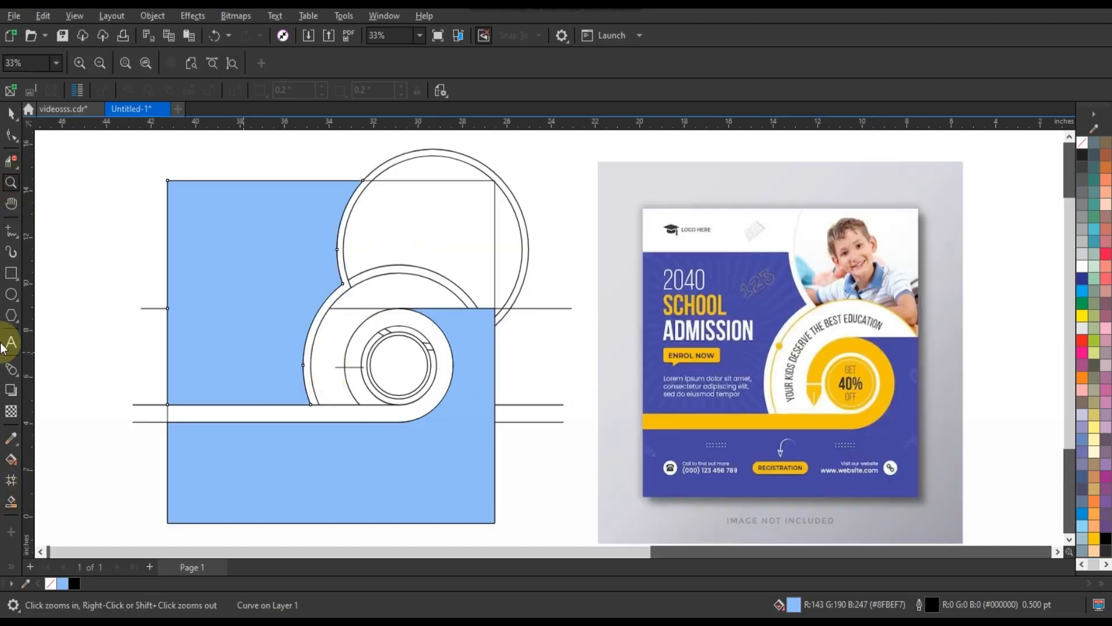
{"action": "left_click", "coordinate": [12, 111]}
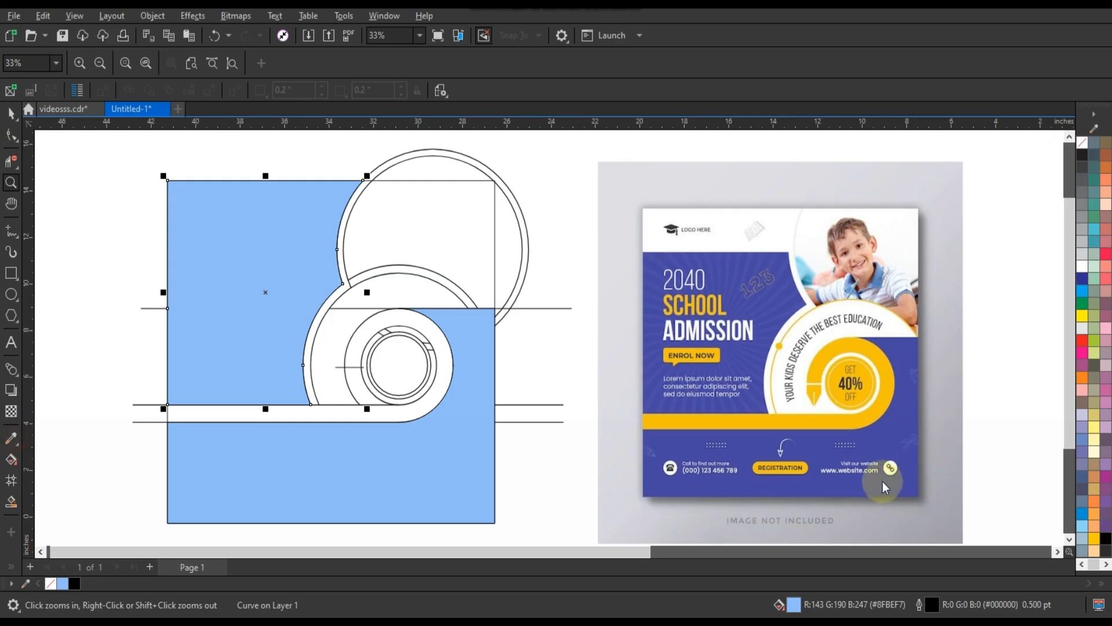
{"action": "left_click", "coordinate": [11, 438]}
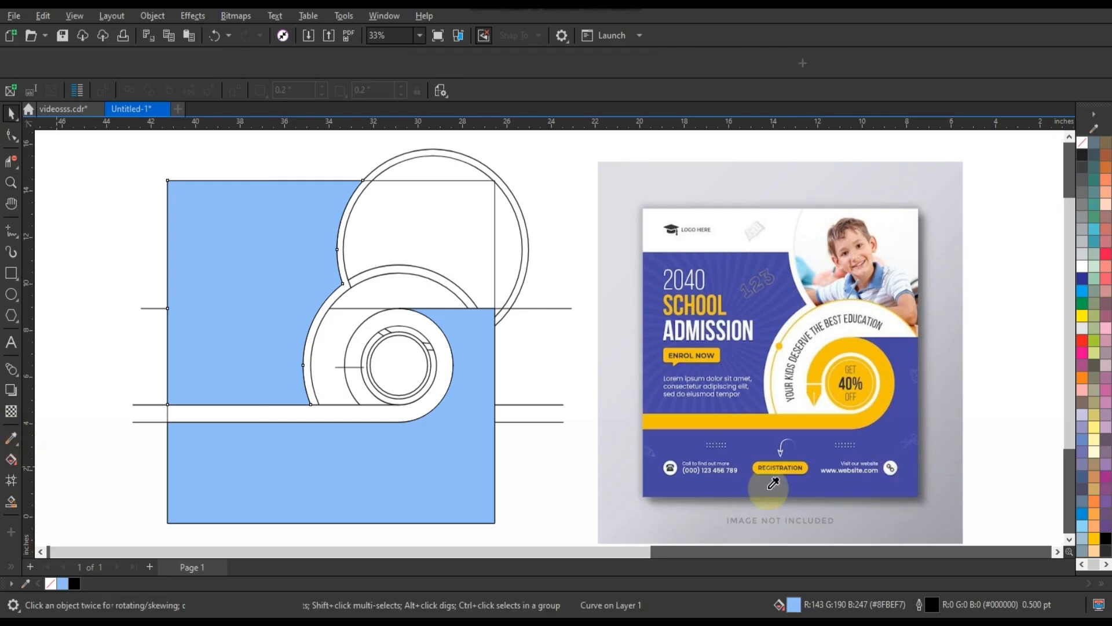
{"action": "left_click", "coordinate": [824, 484]}
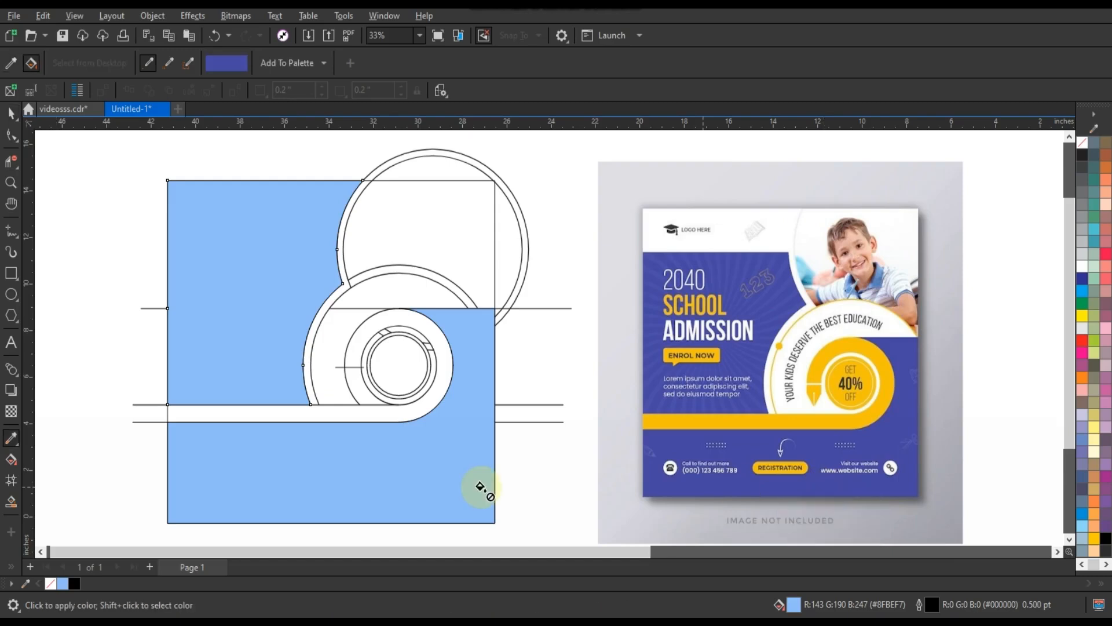
{"action": "left_click", "coordinate": [405, 477]}
{"action": "left_click", "coordinate": [250, 339]}
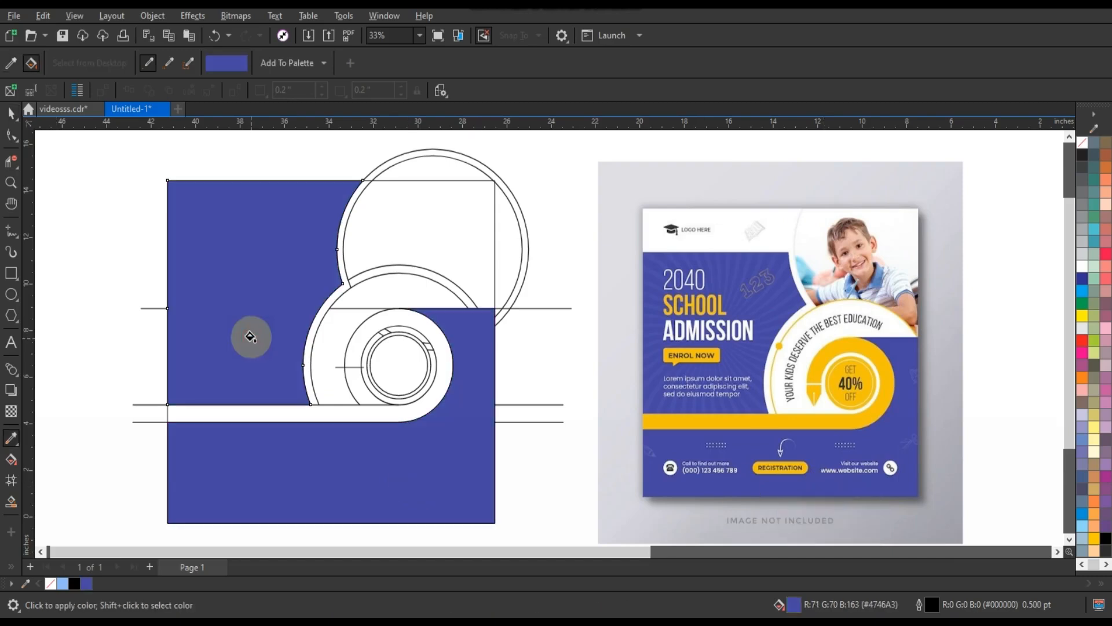
{"action": "left_click", "coordinate": [11, 113]}
{"action": "left_click", "coordinate": [86, 203]}
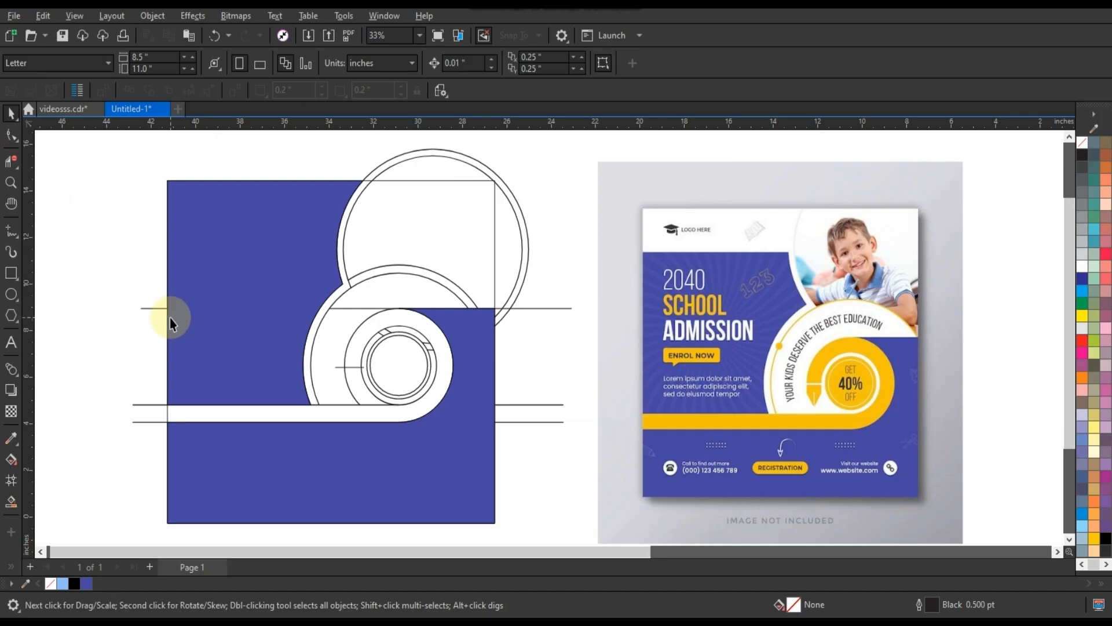
Smart-fill the hook-shaped band around the circles and color it yellow (C:0 M:20 Y:100 K:0).
{"action": "left_click", "coordinate": [11, 501]}
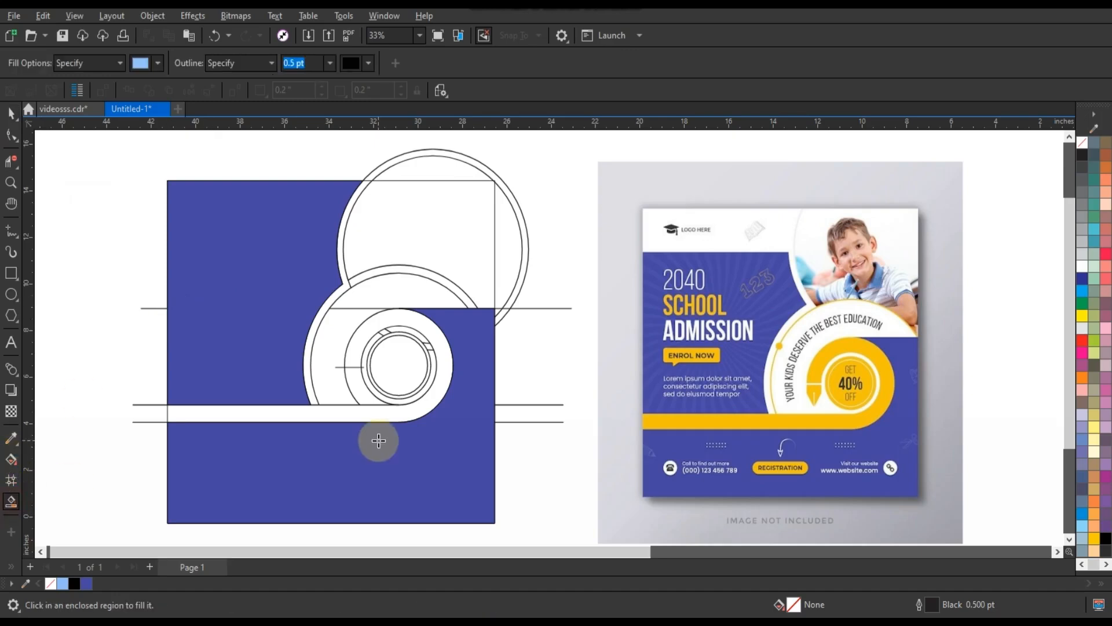
{"action": "left_click", "coordinate": [397, 414]}
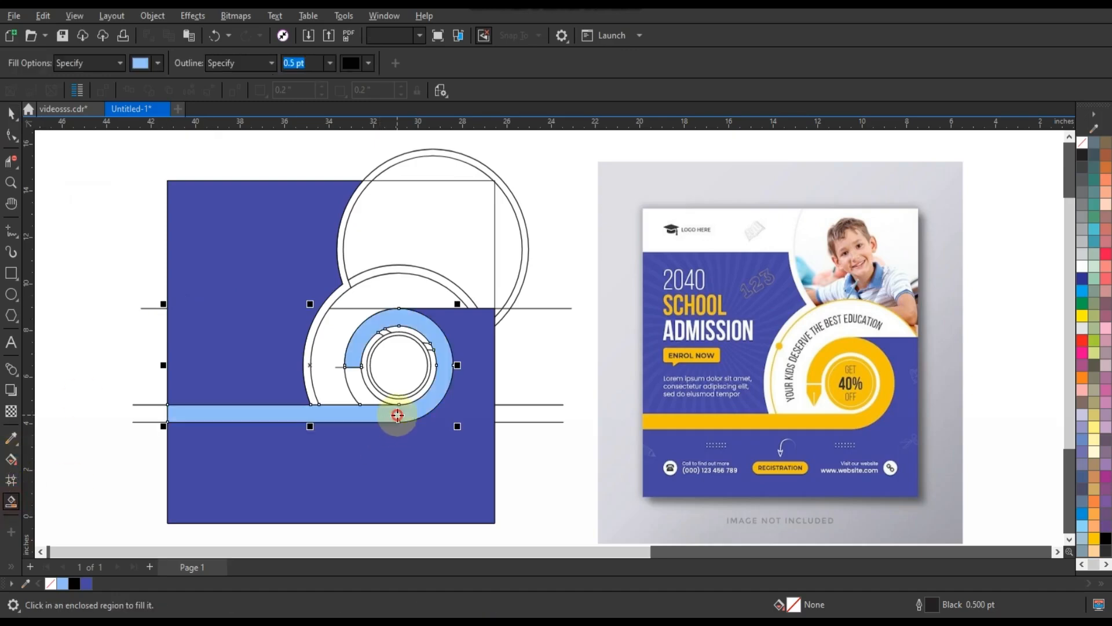
{"action": "left_click", "coordinate": [9, 119]}
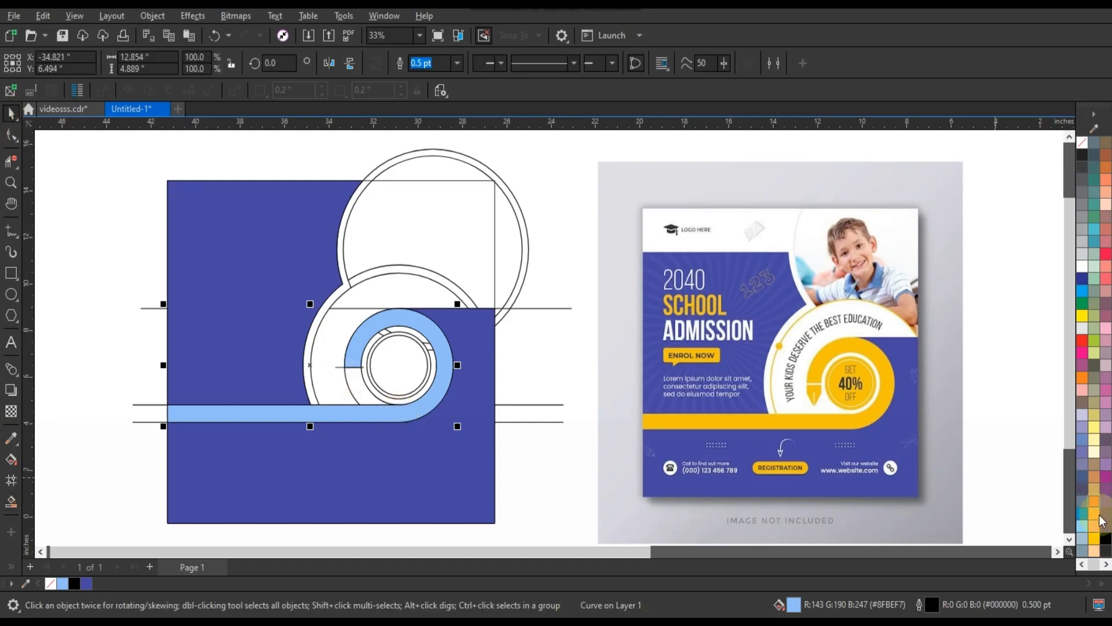
{"action": "left_click", "coordinate": [1094, 540]}
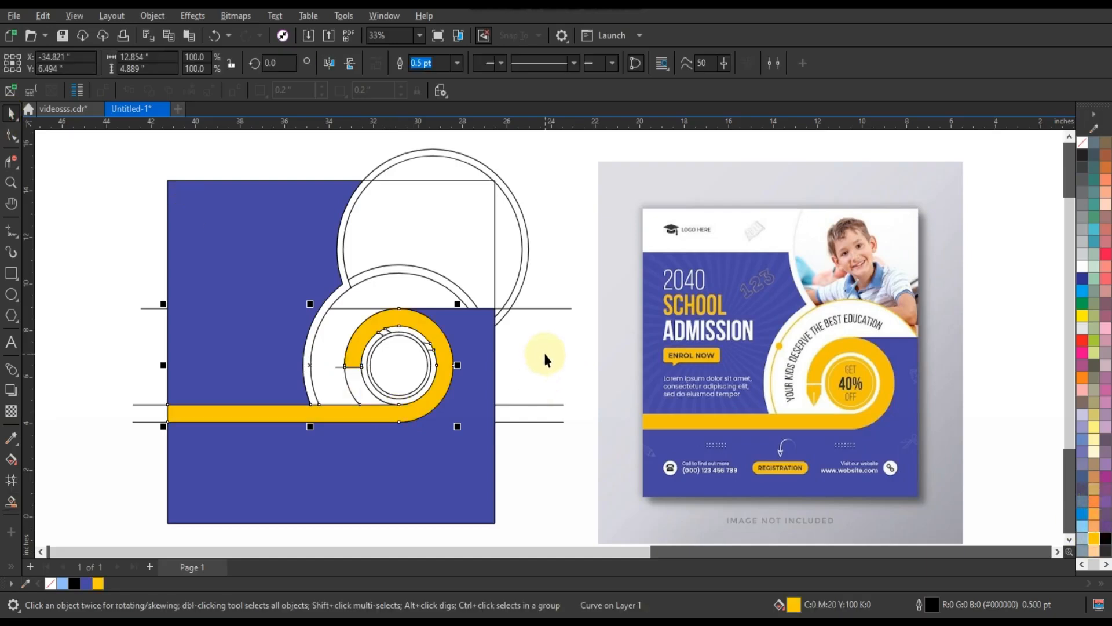
Fill the second-smallest concentric circle with the same yellow and give the innermost circle a white outline.
{"action": "left_click", "coordinate": [388, 355]}
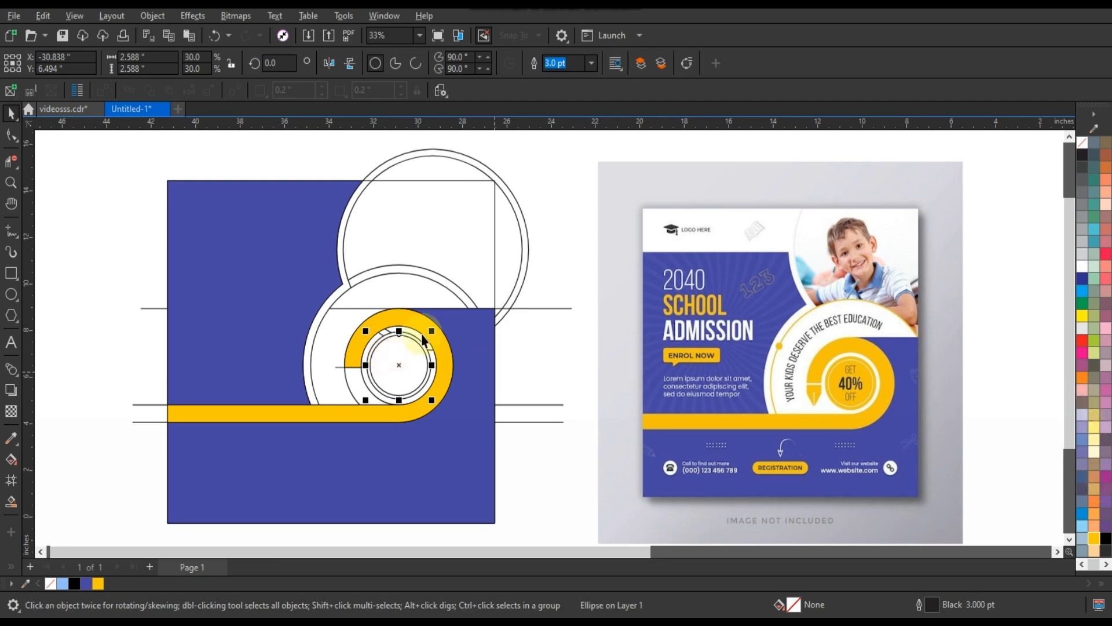
{"action": "left_click", "coordinate": [1094, 538]}
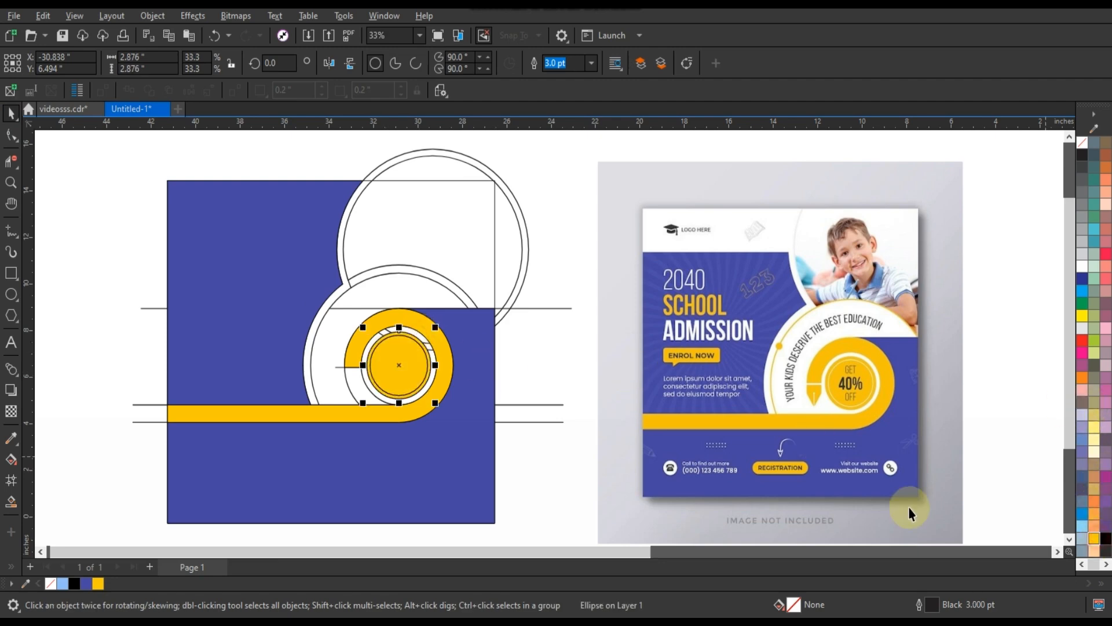
{"action": "right_click", "coordinate": [1082, 267]}
{"action": "left_click", "coordinate": [1061, 274]}
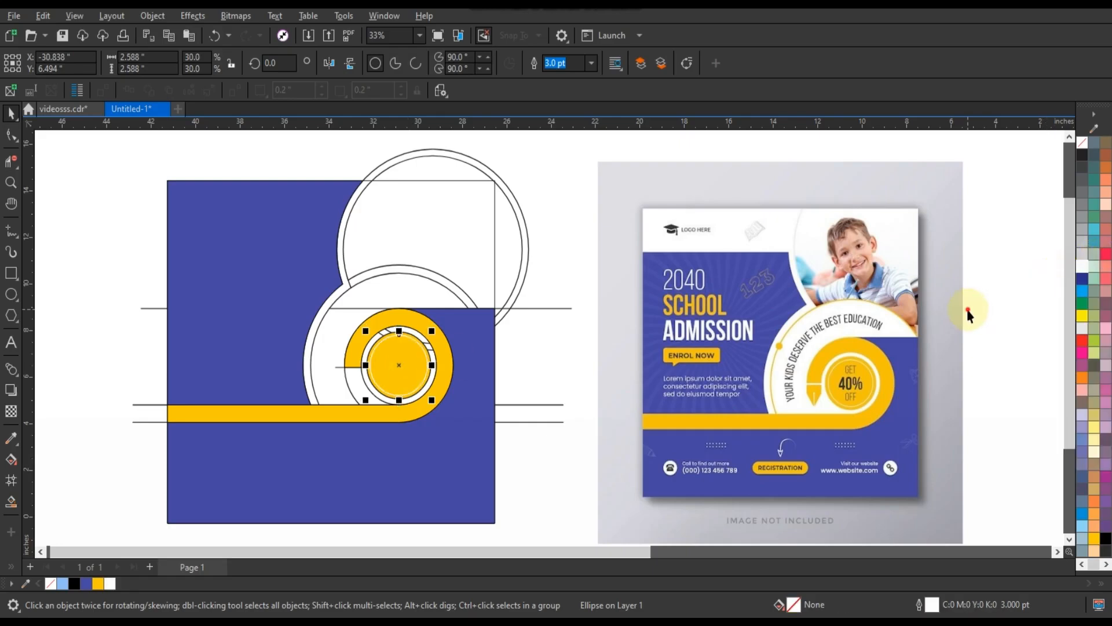
{"action": "left_click", "coordinate": [969, 313]}
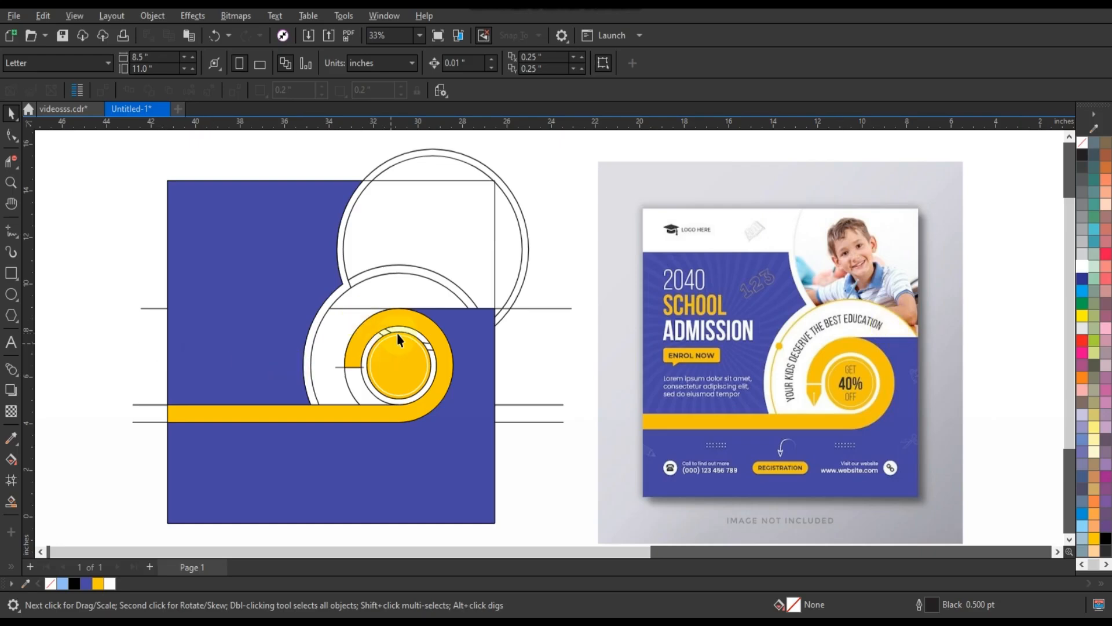
Delete the outer of the two large upper circles whose arc crosses the white ring around the yellow disc.
{"action": "left_click", "coordinate": [11, 501]}
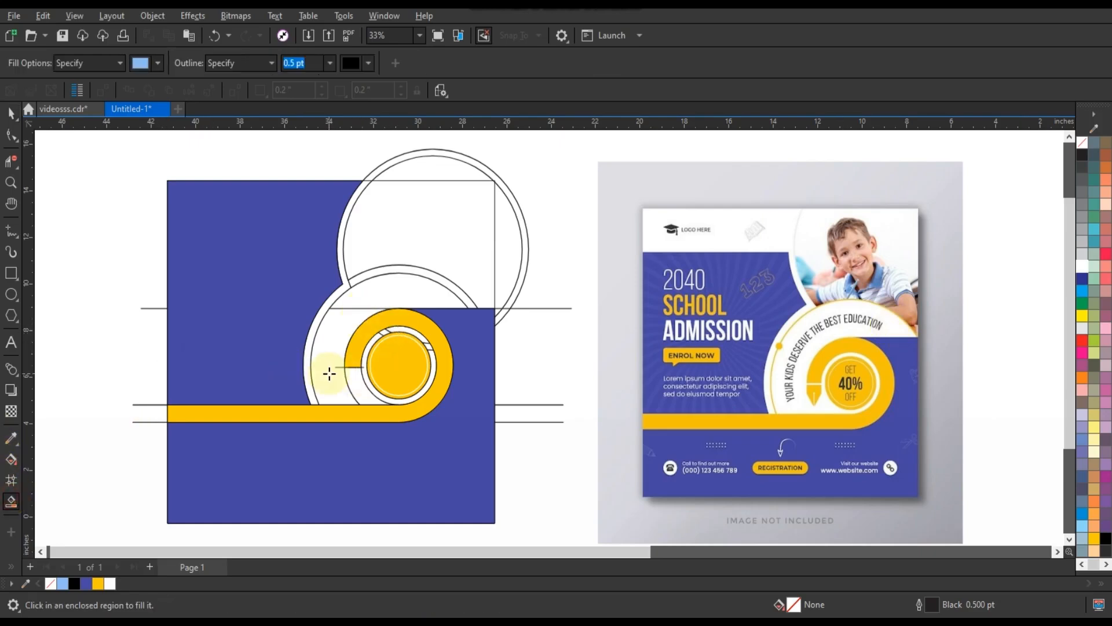
{"action": "left_click", "coordinate": [11, 183]}
{"action": "left_click_drag", "start_coordinate": [216, 284], "coordinate": [540, 435]}
{"action": "left_click", "coordinate": [11, 113]}
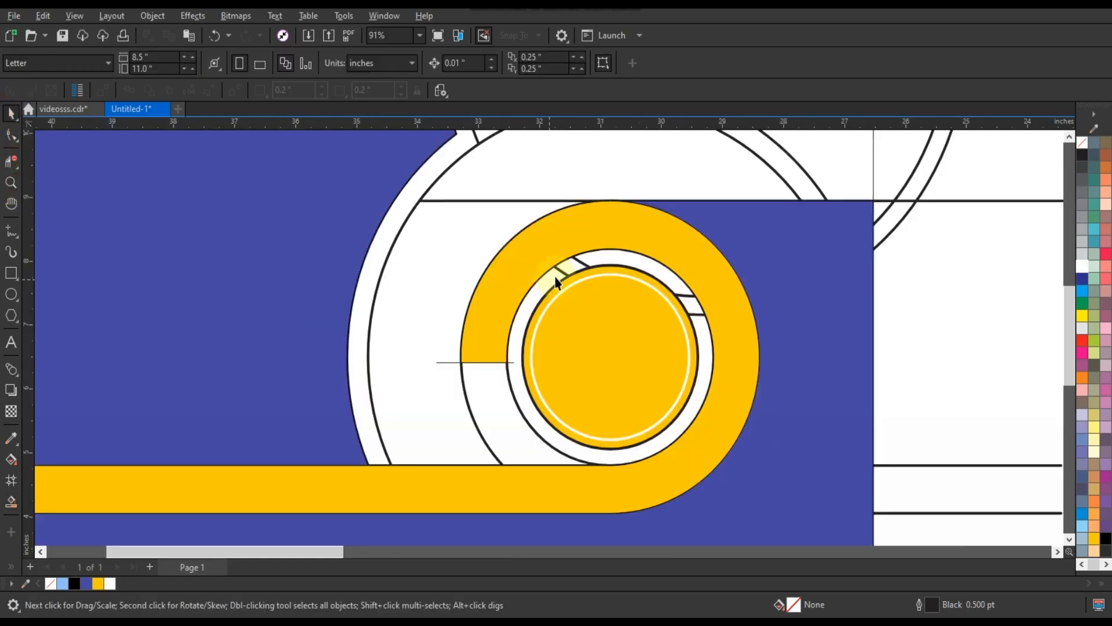
{"action": "left_click", "coordinate": [561, 277]}
{"action": "key", "text": "Delete"}
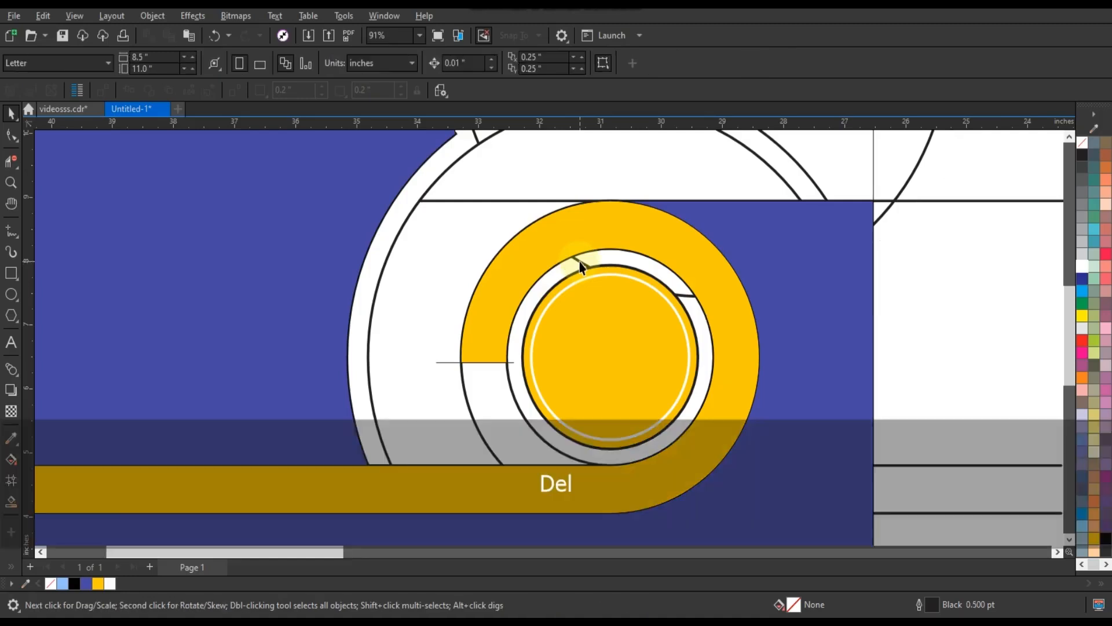
Try deleting the remaining large upper circle and undo the deletion.
{"action": "left_click", "coordinate": [579, 261]}
{"action": "key", "text": "Escape"}
{"action": "scroll", "coordinate": [561, 340], "scroll_direction": "down", "scroll_amount": 3}
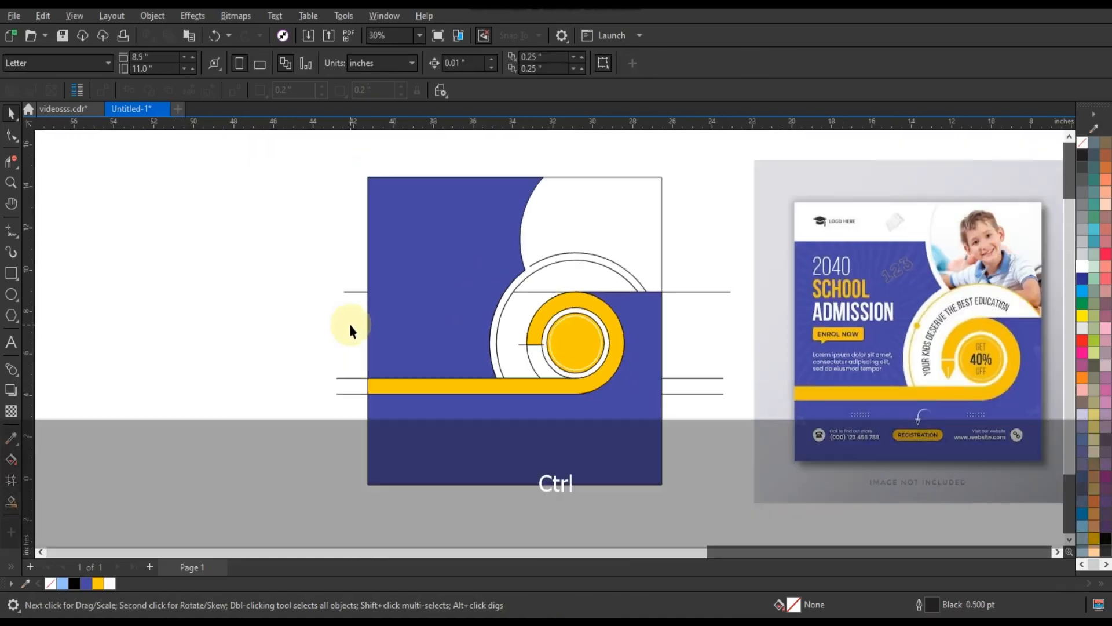
{"action": "key", "text": "ctrl+z"}
Smart-fill the narrow curved band along the blue-violet edge and the two regions between the lower circle and the yellow hook.
{"action": "left_click", "coordinate": [272, 317]}
{"action": "left_click_drag", "start_coordinate": [284, 161], "coordinate": [782, 461]}
{"action": "scroll", "coordinate": [782, 461], "scroll_direction": "up", "scroll_amount": 2}
{"action": "key", "text": "Escape"}
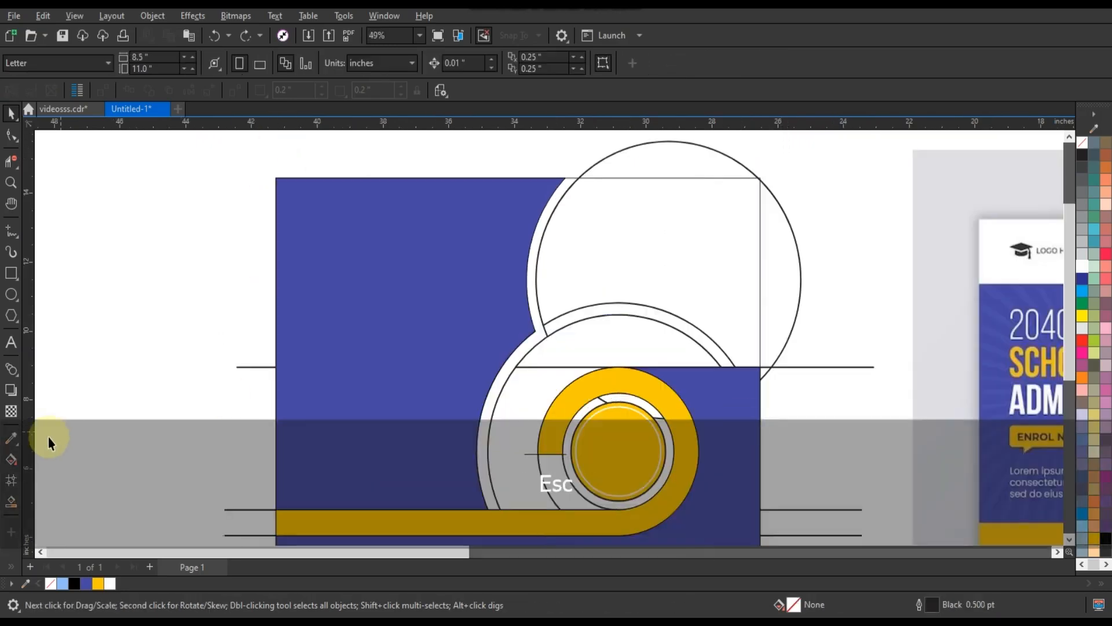
{"action": "left_click", "coordinate": [10, 501]}
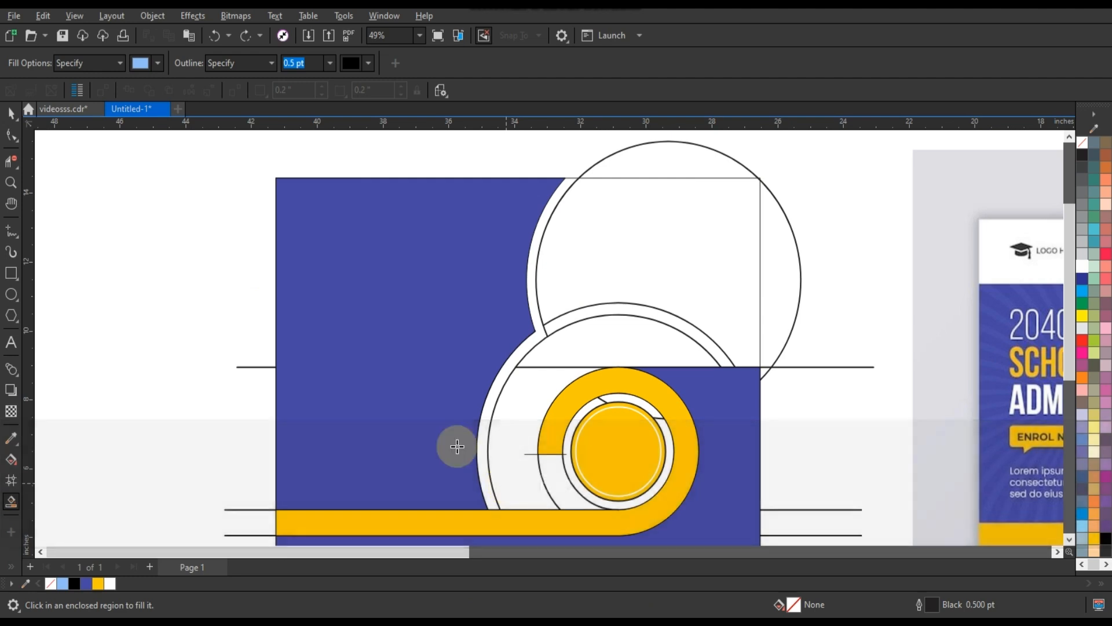
{"action": "left_click", "coordinate": [495, 391]}
{"action": "scroll", "coordinate": [398, 325], "scroll_direction": "down", "scroll_amount": 2}
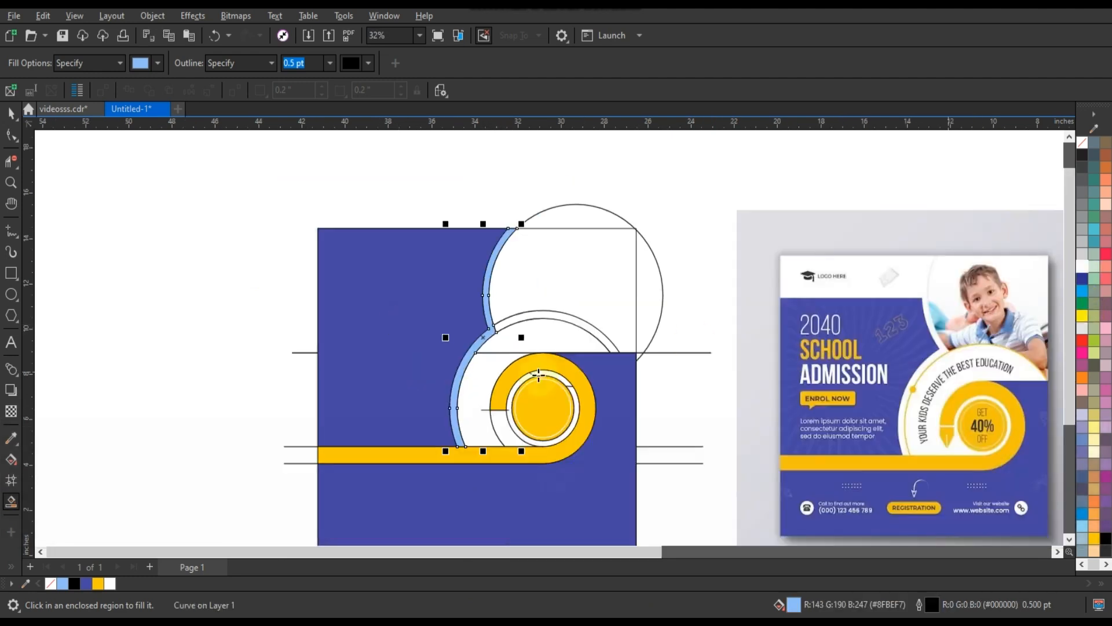
{"action": "left_click", "coordinate": [476, 422]}
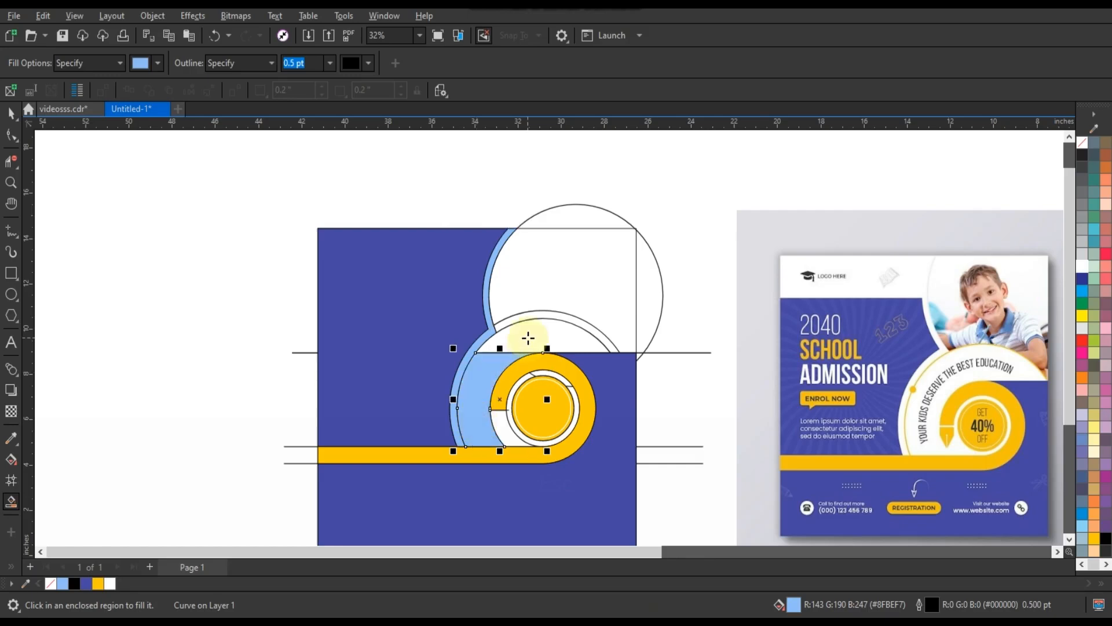
{"action": "left_click", "coordinate": [527, 338]}
Weld the two light blue regions around the yellow hook into one shape.
{"action": "left_click", "coordinate": [11, 113]}
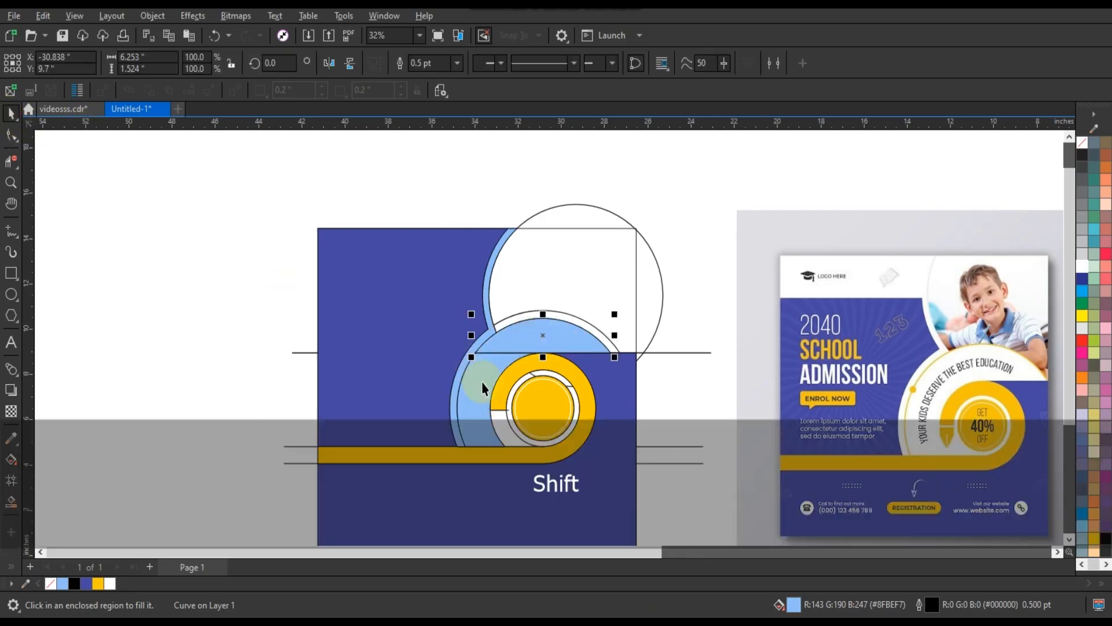
{"action": "left_click", "coordinate": [482, 385], "text": "shift"}
{"action": "left_click", "coordinate": [421, 63]}
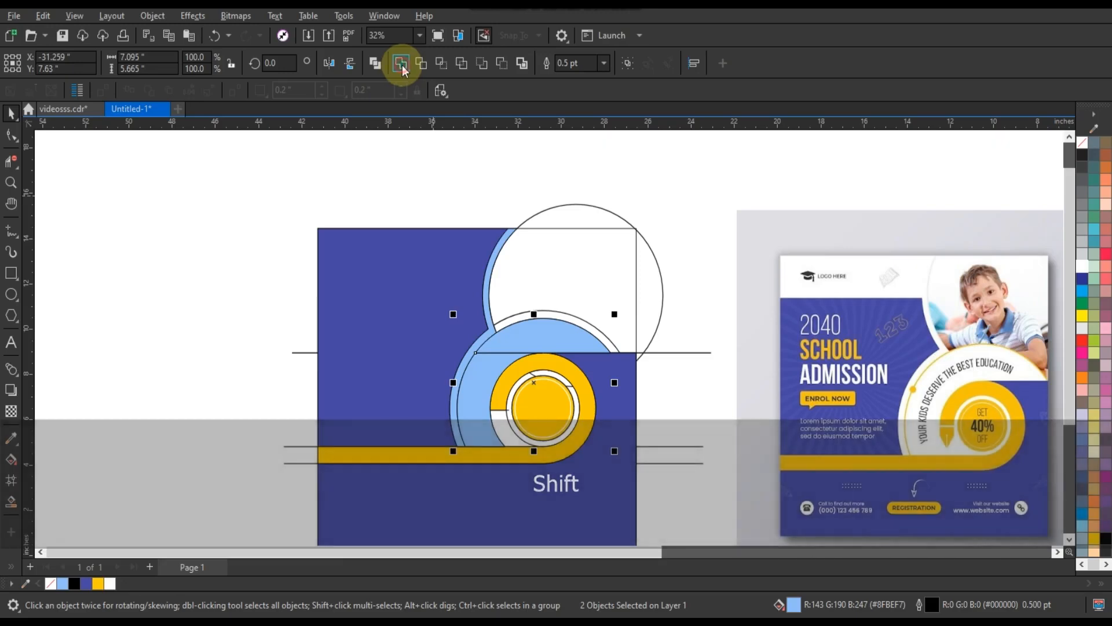
{"action": "left_click", "coordinate": [42, 457]}
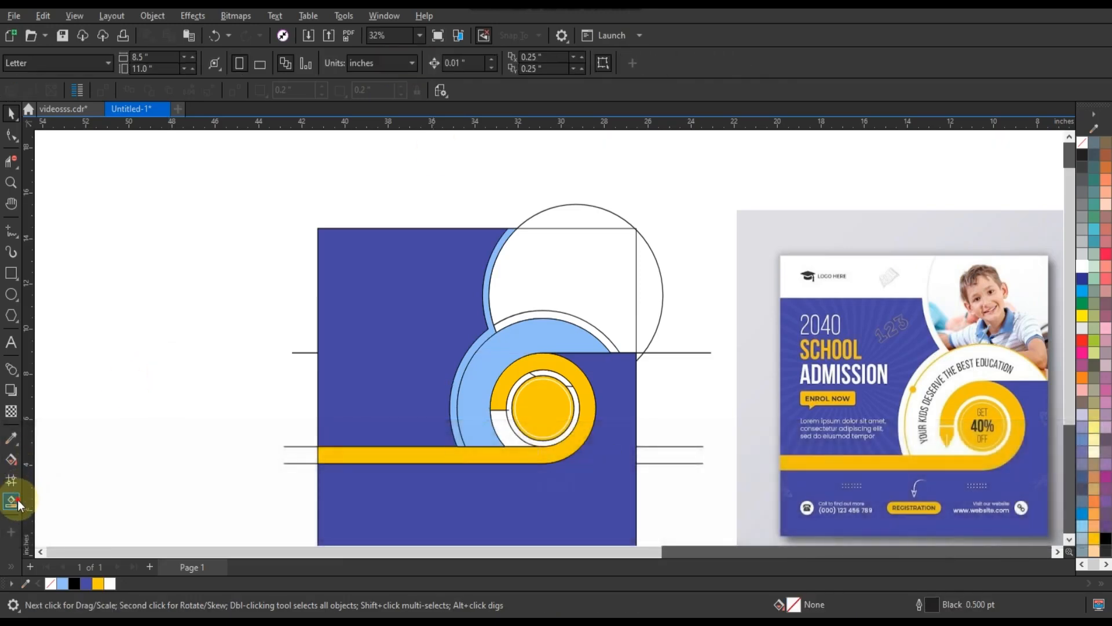
Smart-fill the remaining white areas inside the hook and in the ring around the yellow disc.
{"action": "left_click", "coordinate": [11, 501]}
{"action": "left_click", "coordinate": [519, 432]}
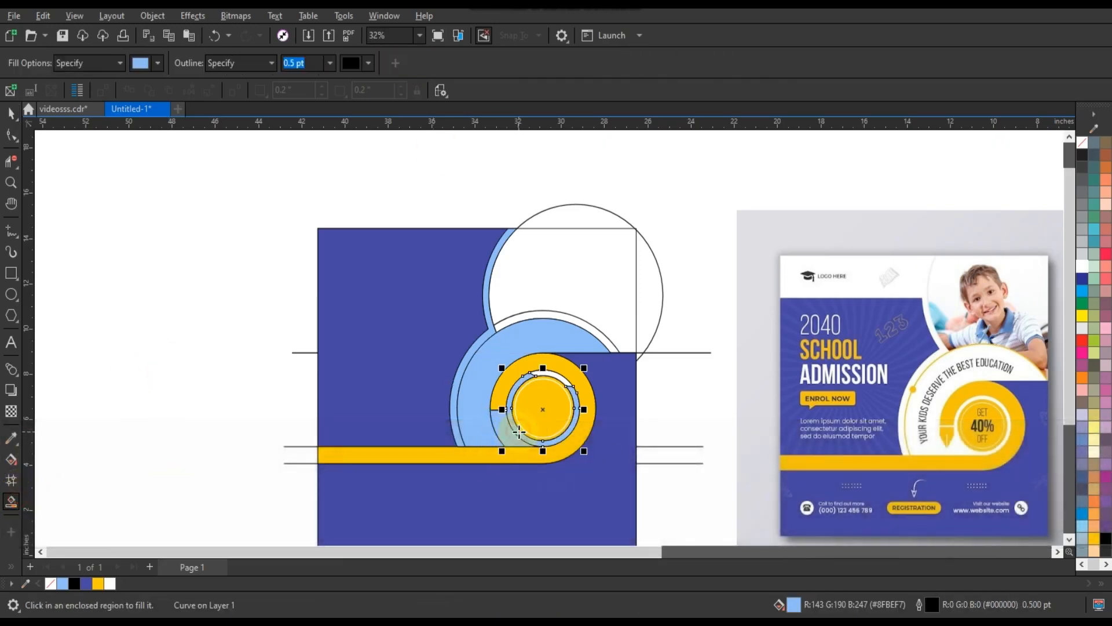
{"action": "left_click", "coordinate": [556, 376]}
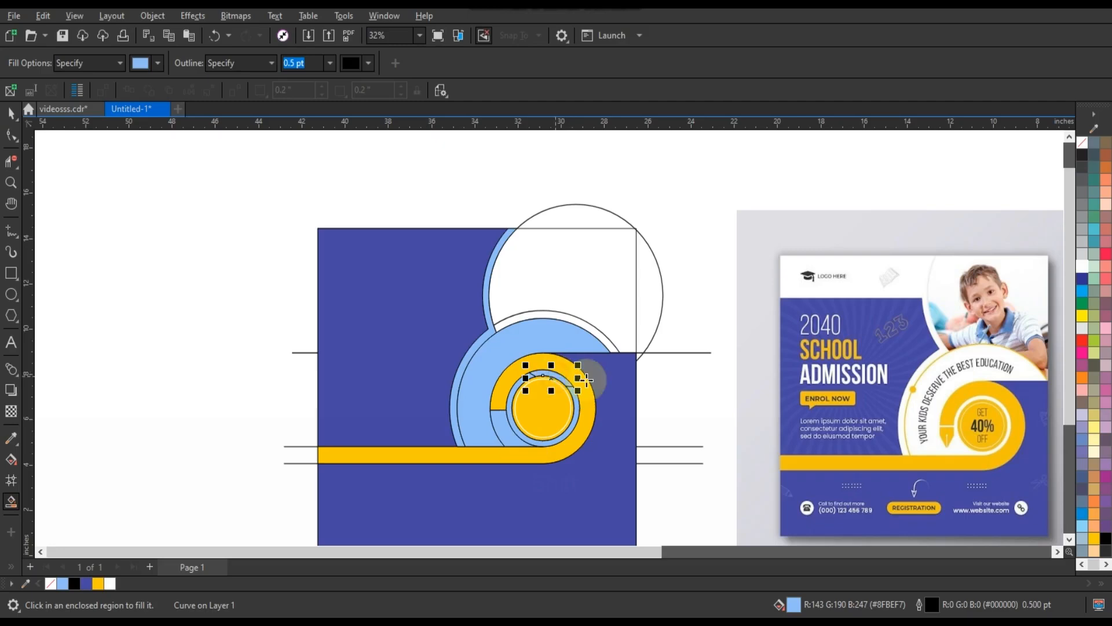
Weld the light blue pieces inside and around the yellow hook into one shape and fill it with light gray (C:0 M:0 Y:0 K:20).
{"action": "left_click", "coordinate": [11, 113]}
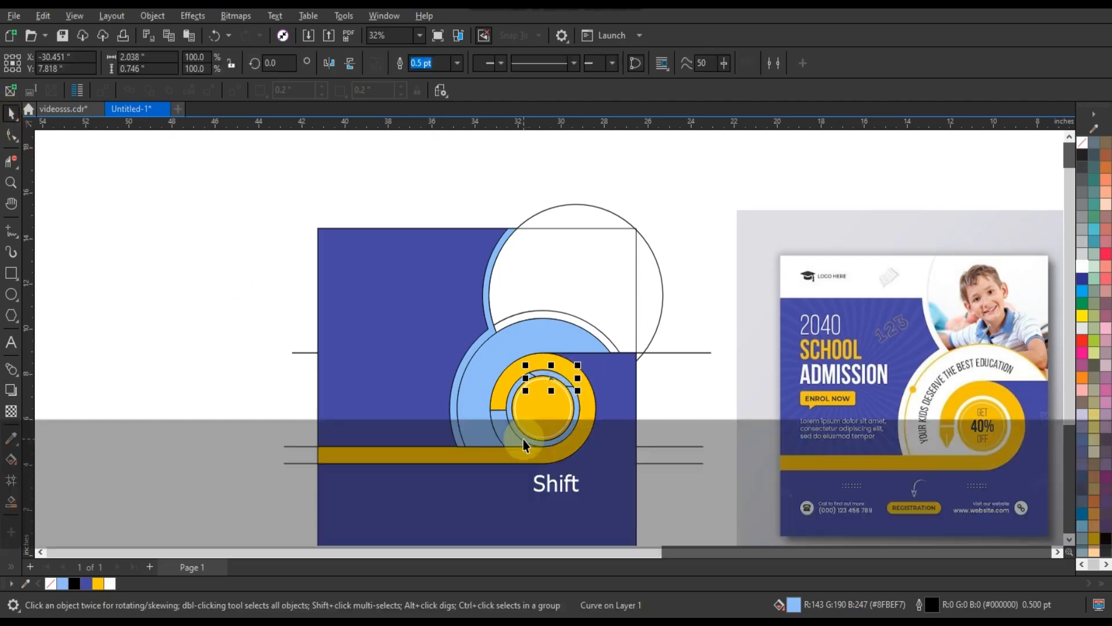
{"action": "left_click", "coordinate": [510, 437], "text": "shift"}
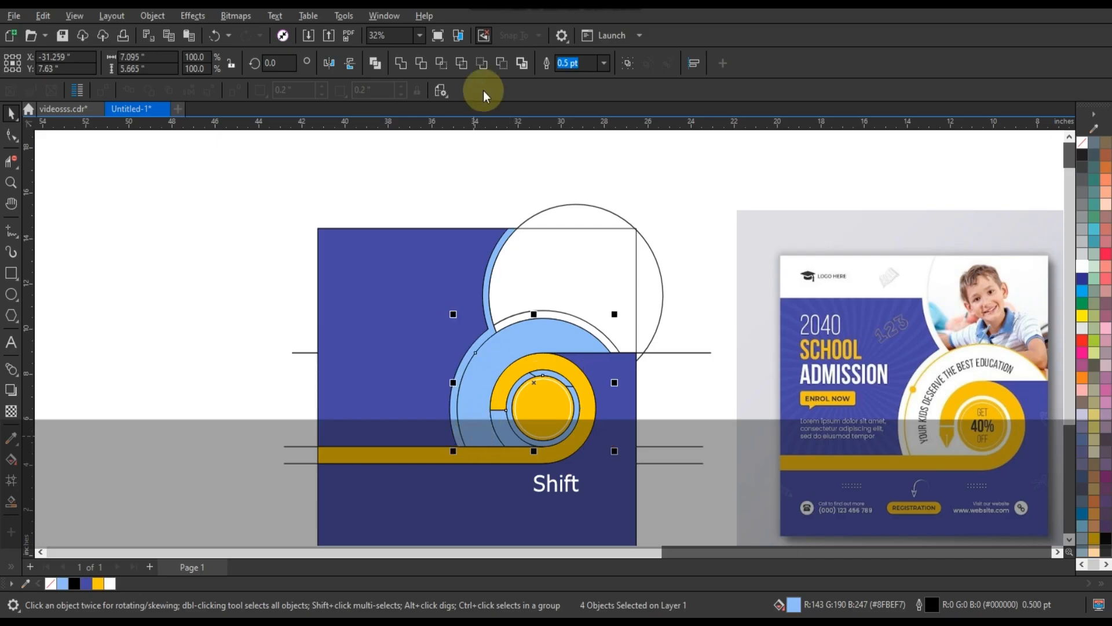
{"action": "left_click", "coordinate": [401, 63]}
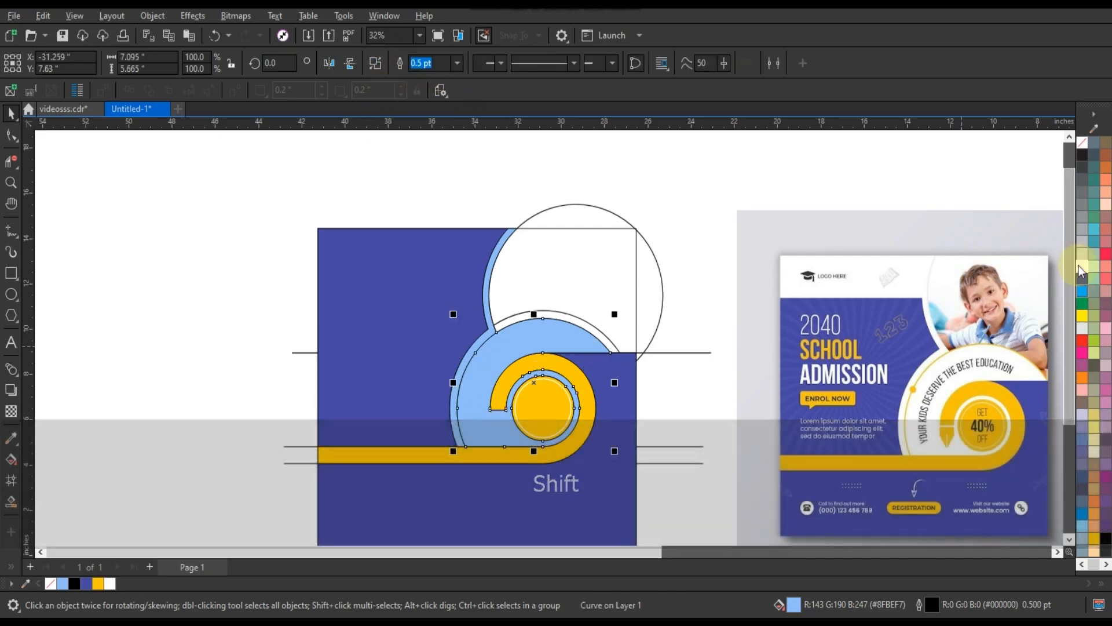
{"action": "left_click", "coordinate": [1082, 253]}
{"action": "left_click", "coordinate": [684, 218]}
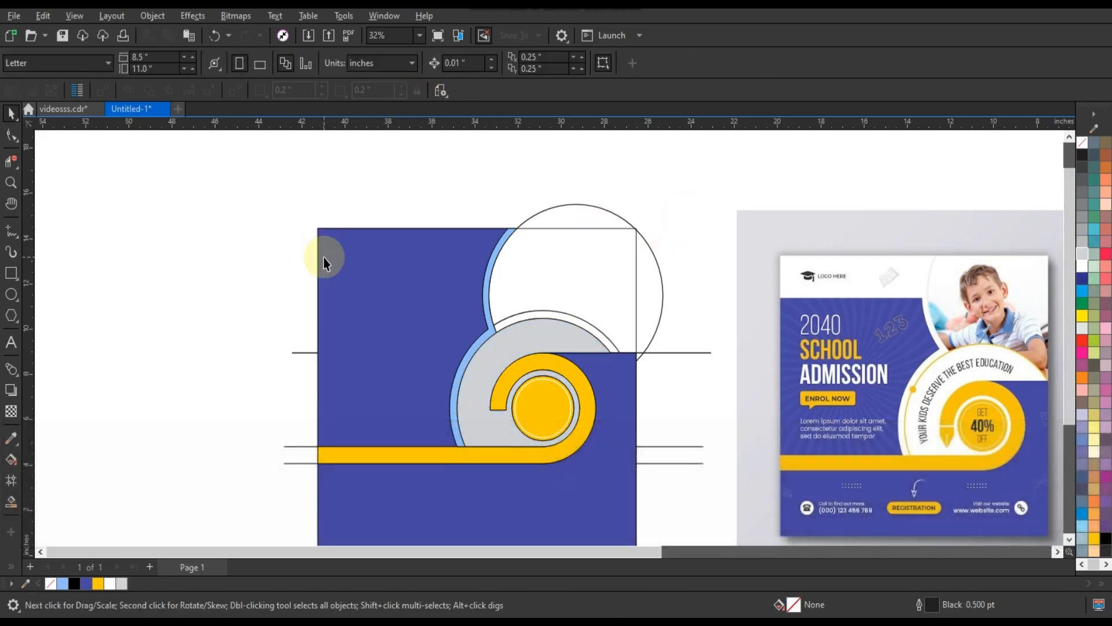
{"action": "scroll", "coordinate": [323, 257], "scroll_direction": "down", "scroll_amount": 1}
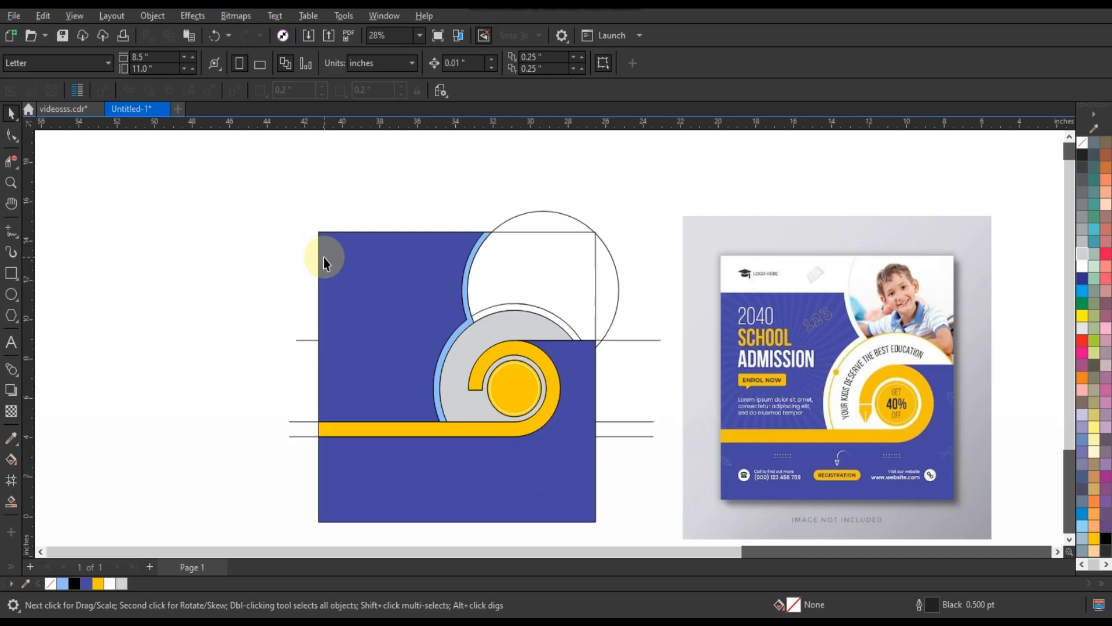
Delete the outer lower circle arc around the gray shape and smart-fill the square's empty upper right photo area.
{"action": "left_click", "coordinate": [528, 307]}
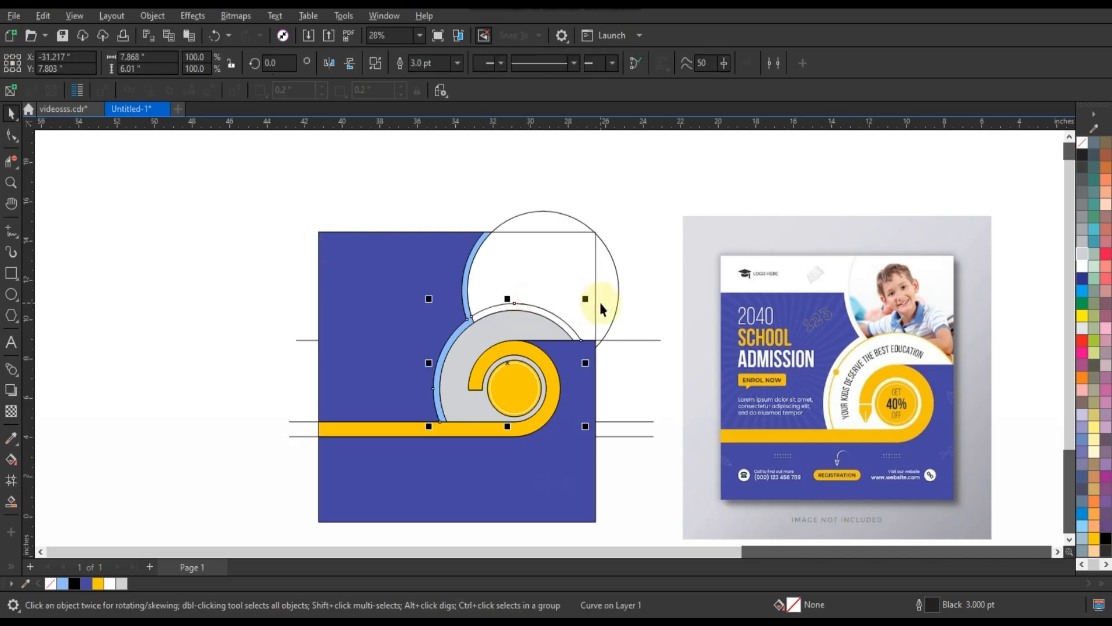
{"action": "key", "text": "Delete"}
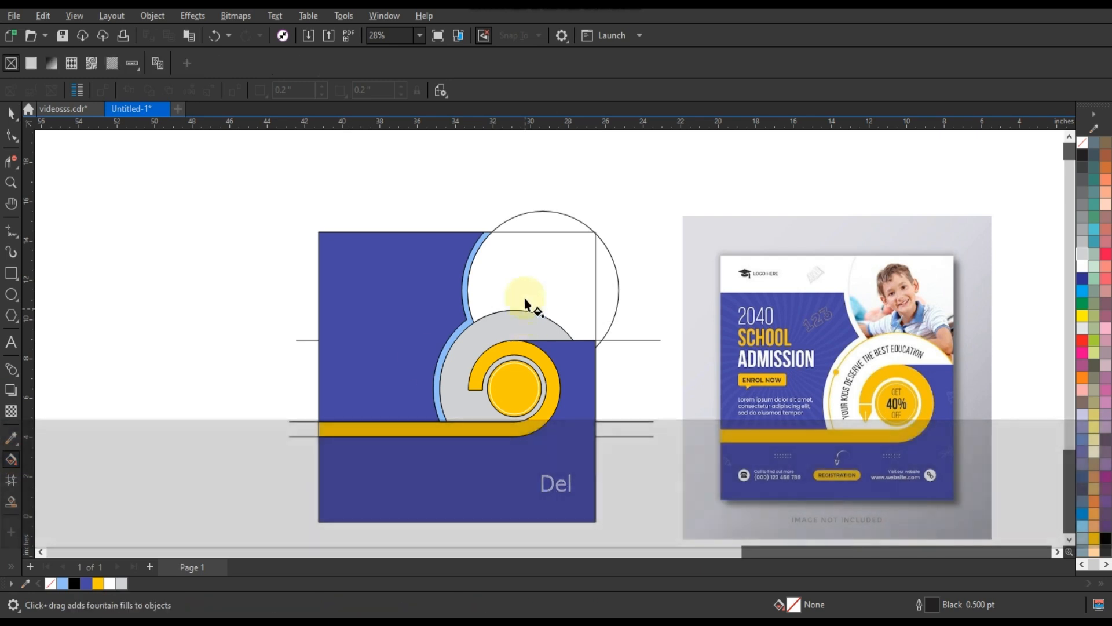
{"action": "left_click", "coordinate": [11, 501]}
{"action": "left_click", "coordinate": [559, 272]}
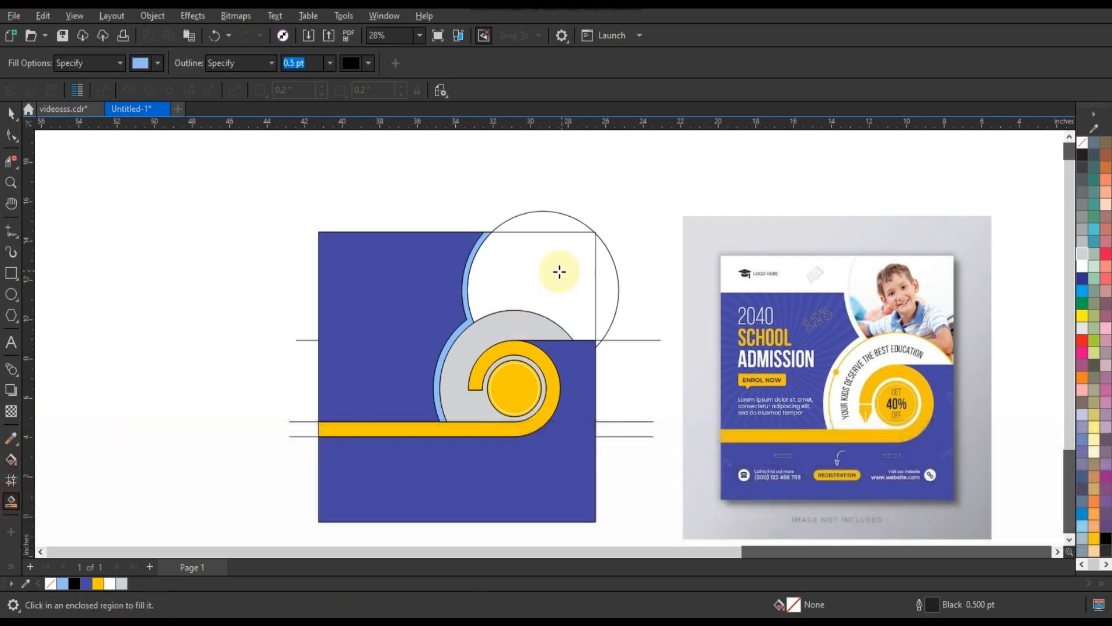
{"action": "left_click", "coordinate": [549, 276]}
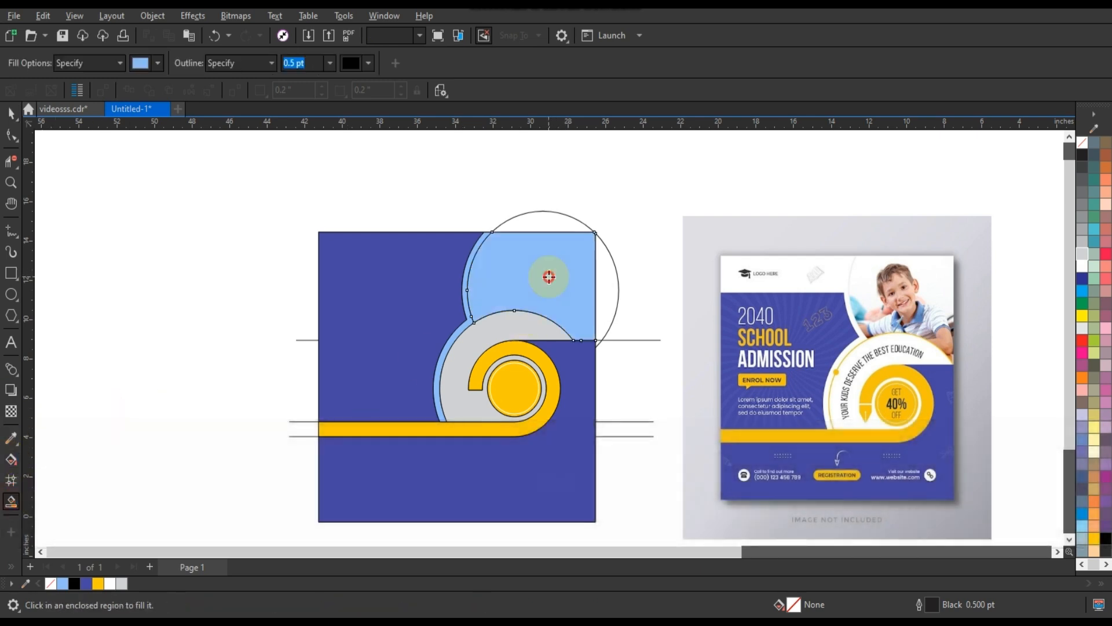
Delete the large upper circle outline that extends beyond the square.
{"action": "left_click", "coordinate": [9, 116]}
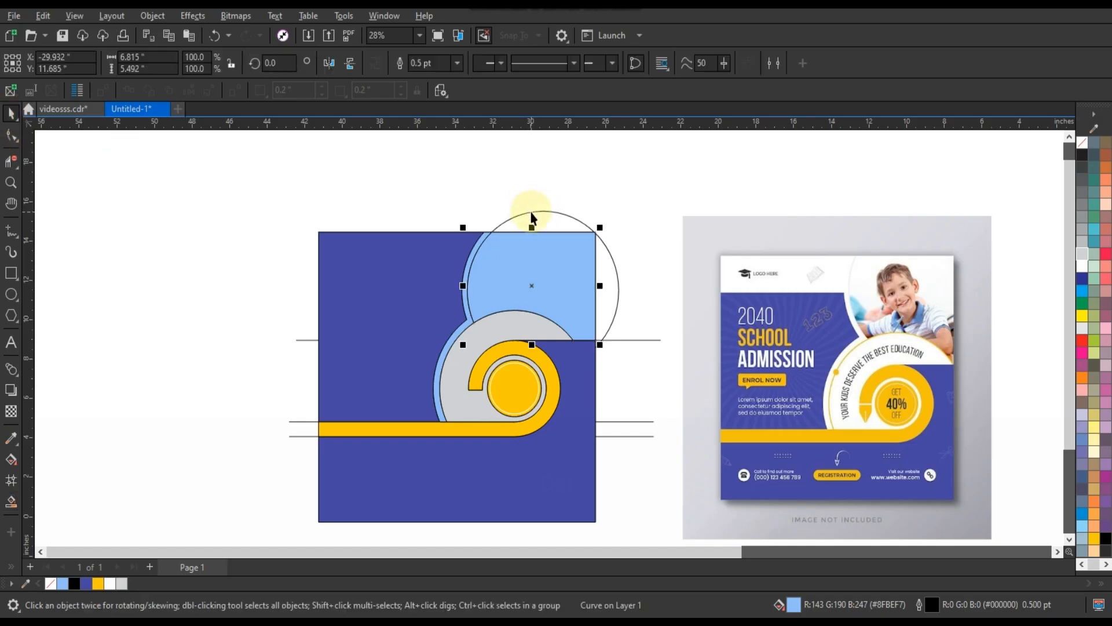
{"action": "left_click", "coordinate": [532, 212]}
{"action": "key", "text": "Delete"}
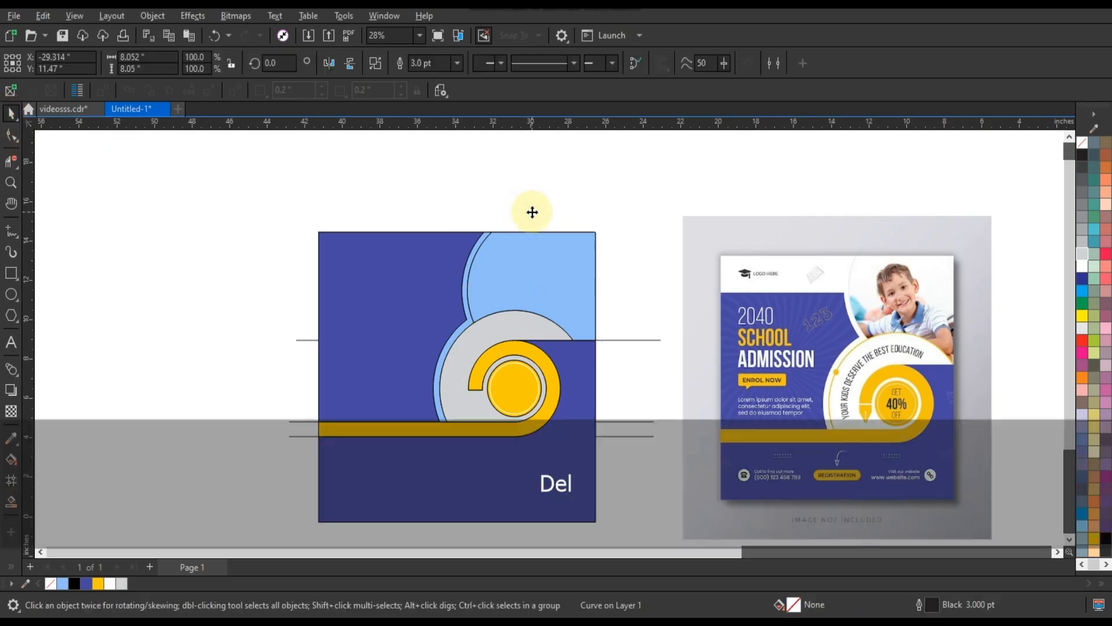
Fill both the narrow curved band and the gray swirl shape with white.
{"action": "left_click", "coordinate": [471, 255]}
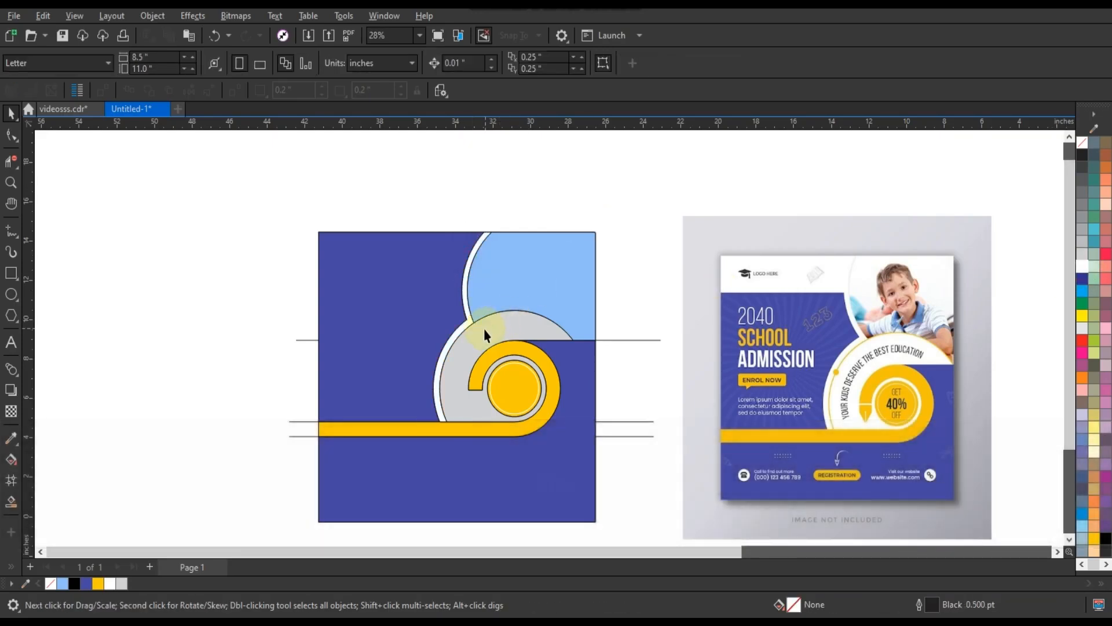
{"action": "left_click", "coordinate": [484, 329]}
{"action": "left_click", "coordinate": [1082, 265]}
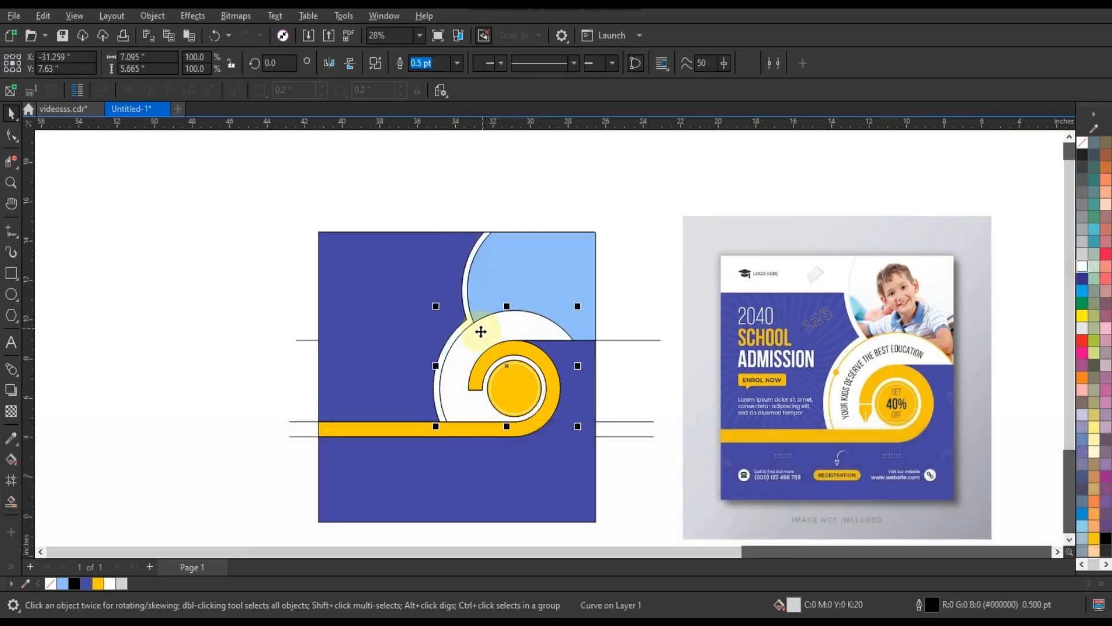
{"action": "left_click", "coordinate": [652, 314]}
{"action": "left_click", "coordinate": [443, 368]}
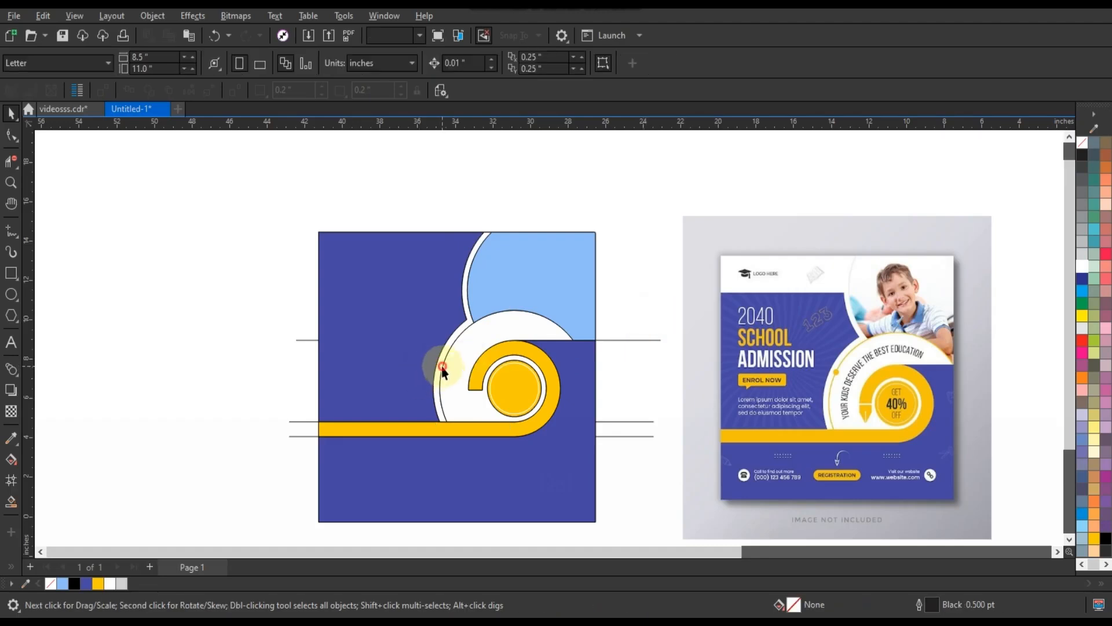
{"action": "key", "text": "shift+F2"}
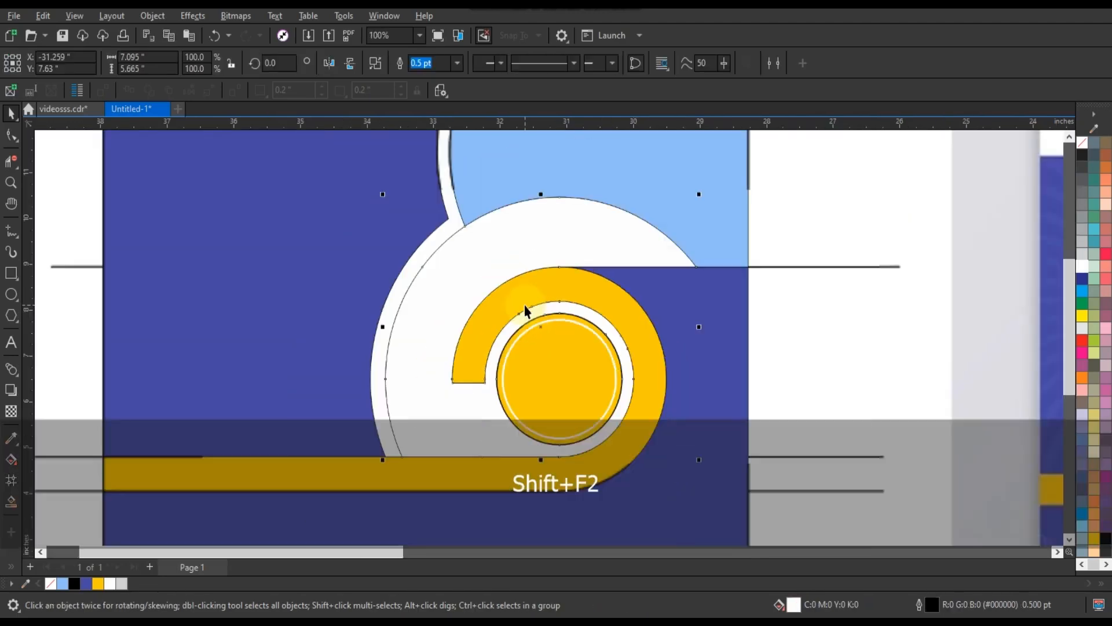
{"action": "scroll", "coordinate": [526, 311], "scroll_direction": "up", "scroll_amount": 2}
{"action": "left_click", "coordinate": [803, 239]}
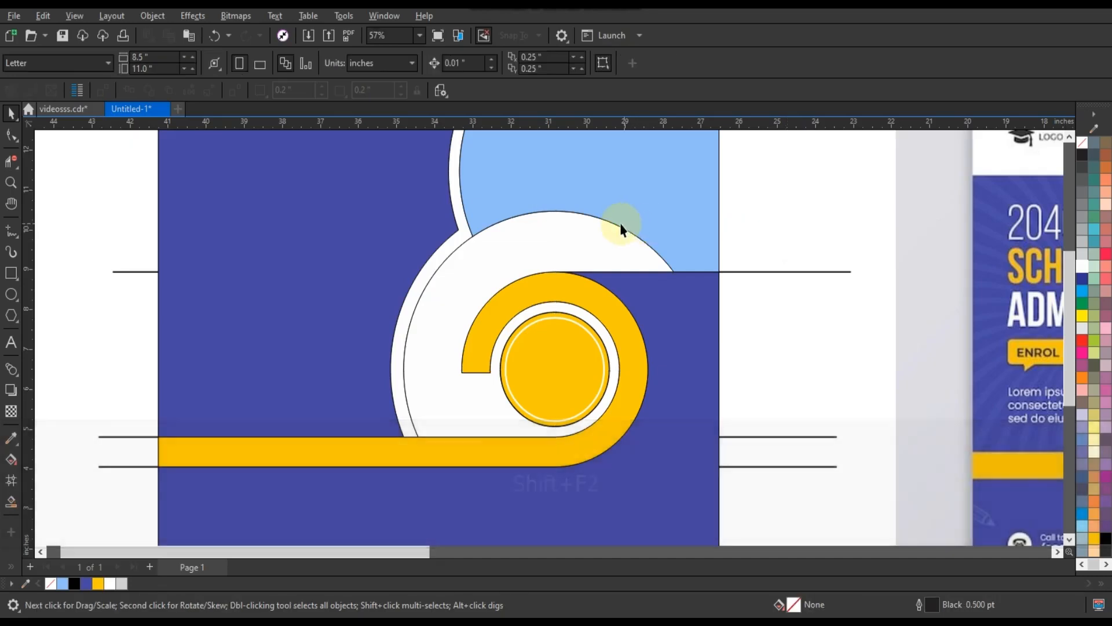
{"action": "left_click", "coordinate": [617, 228]}
{"action": "key", "text": "ctrl+z"}
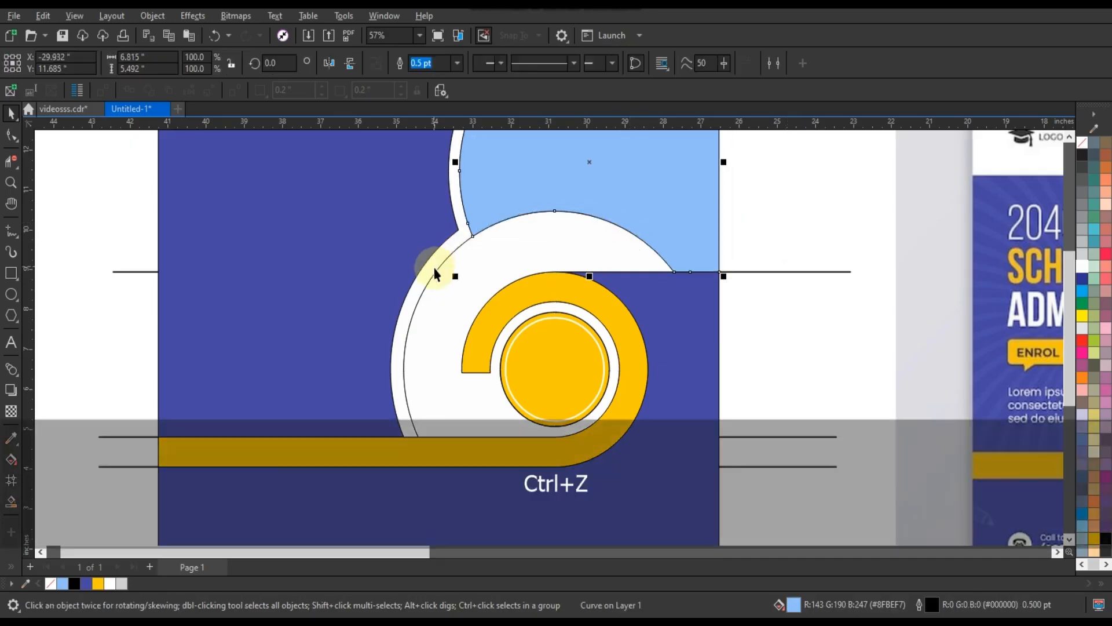
Give the white swirl shape a 3 pt yellow outline (C:0 M:20 Y:100 K:0).
{"action": "left_click", "coordinate": [435, 272]}
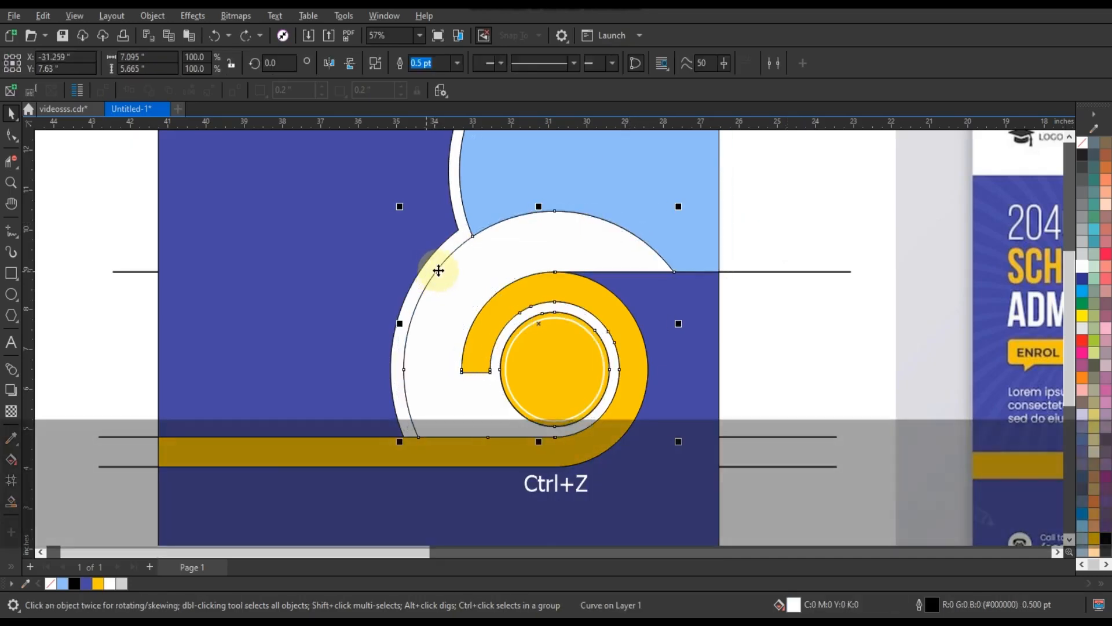
{"action": "scroll", "coordinate": [405, 262], "scroll_direction": "down", "scroll_amount": 1}
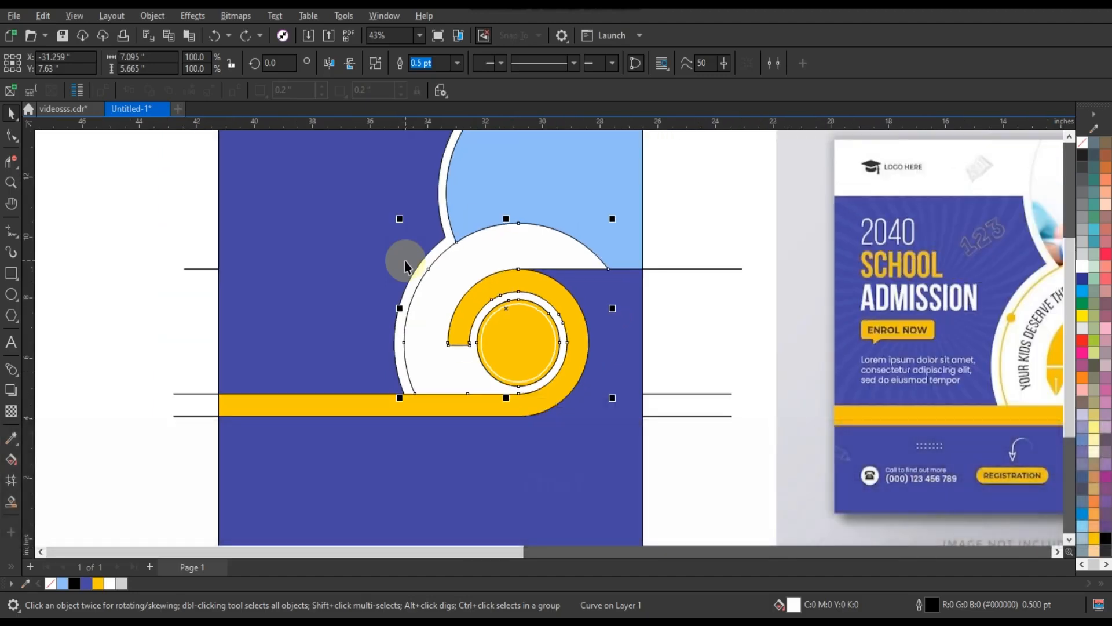
{"action": "left_click", "coordinate": [460, 64]}
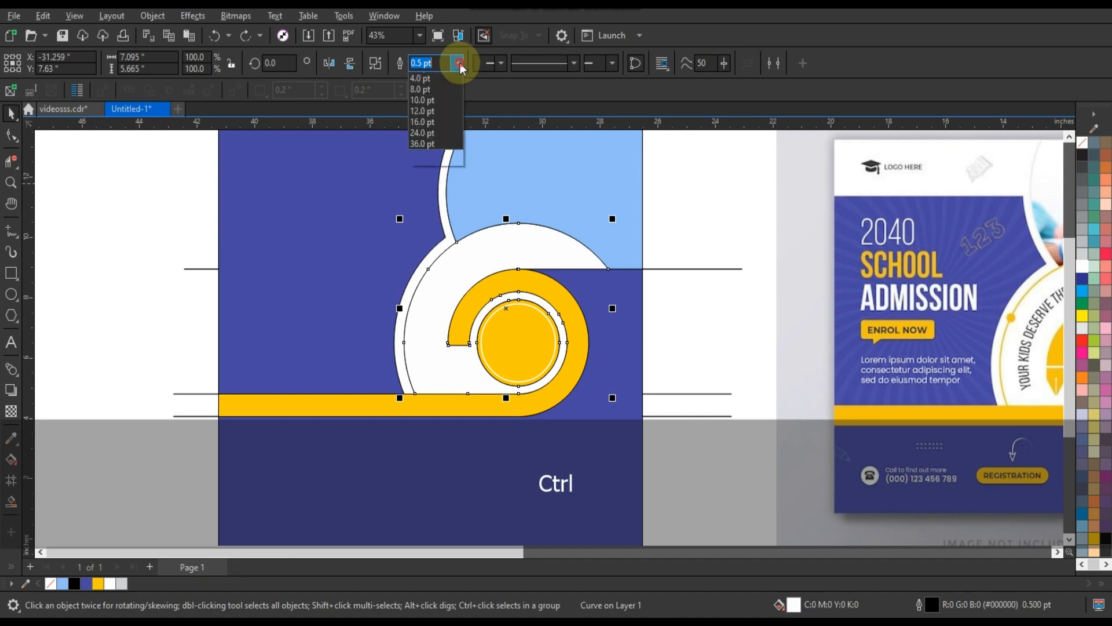
{"action": "left_click", "coordinate": [437, 152]}
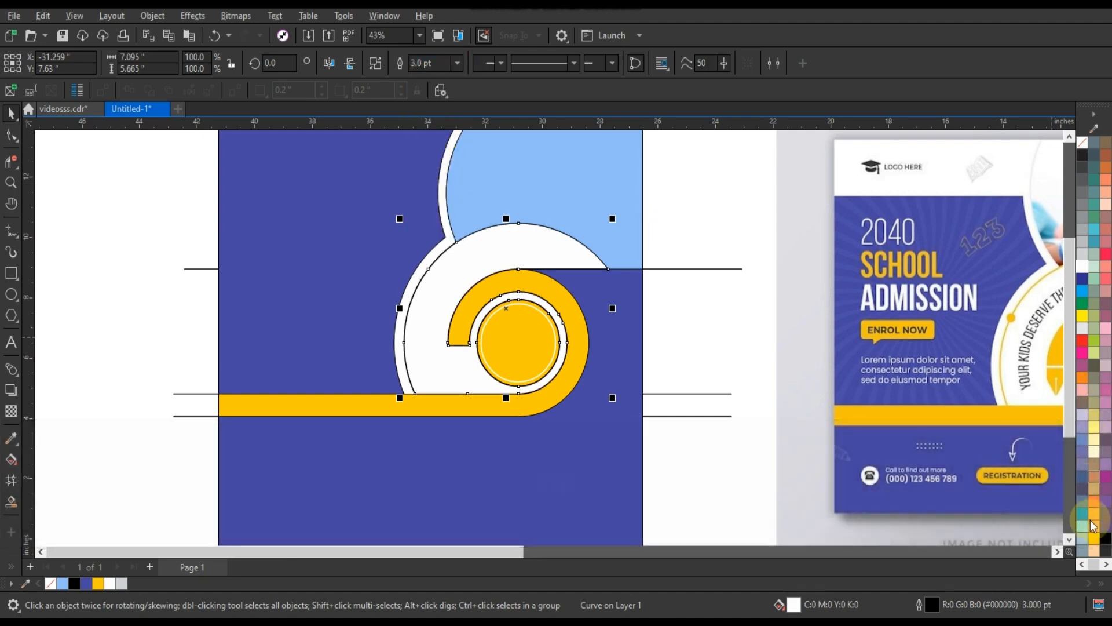
{"action": "right_click", "coordinate": [1078, 472]}
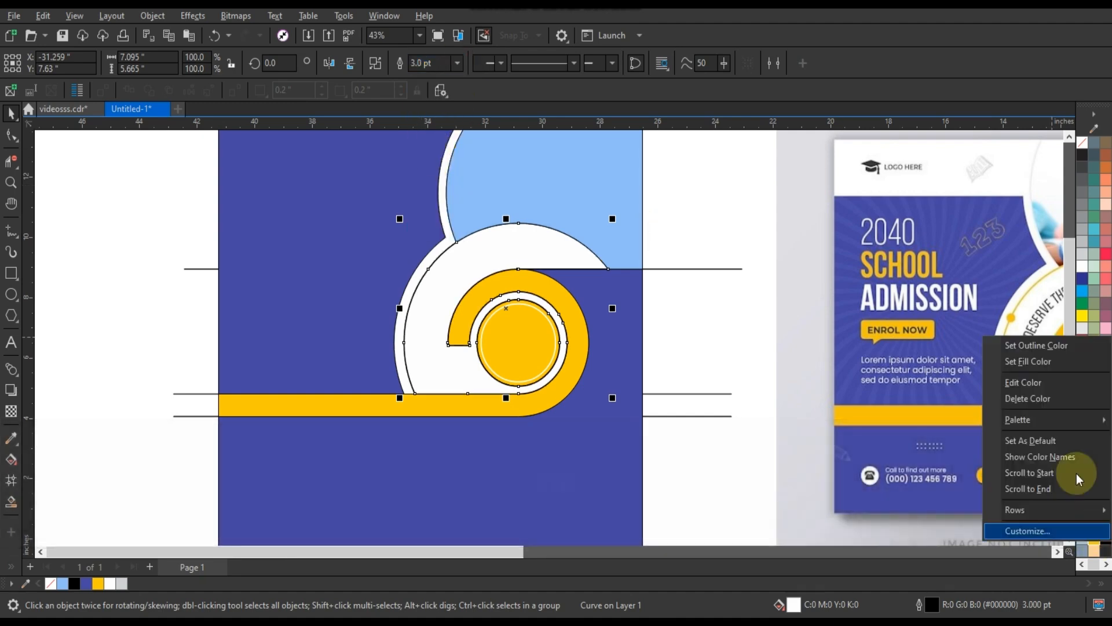
{"action": "left_click", "coordinate": [1037, 348]}
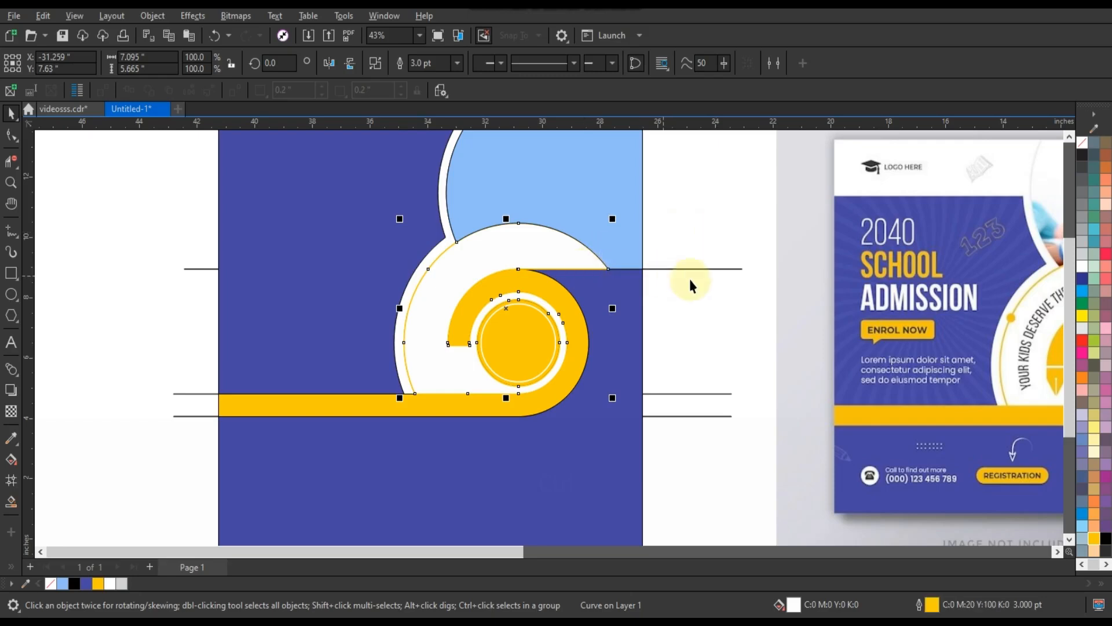
{"action": "key", "text": "ctrl"}
{"action": "key", "text": "Delete"}
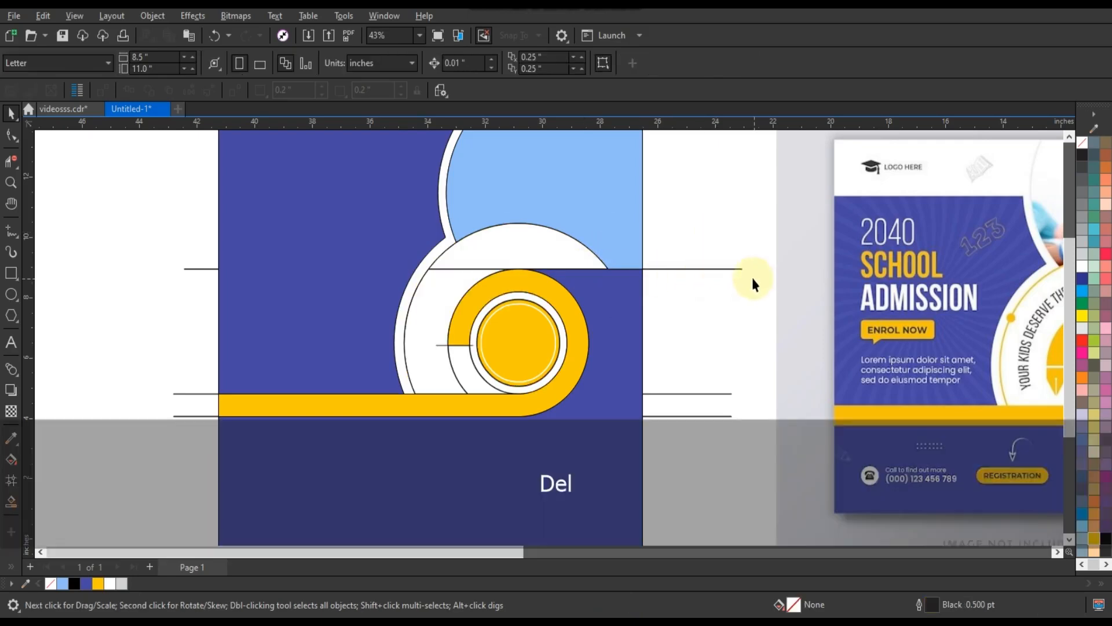
{"action": "key", "text": "ctrl+z"}
Weld the white swirl and the narrow white curved band into one shape.
{"action": "key", "text": "shift"}
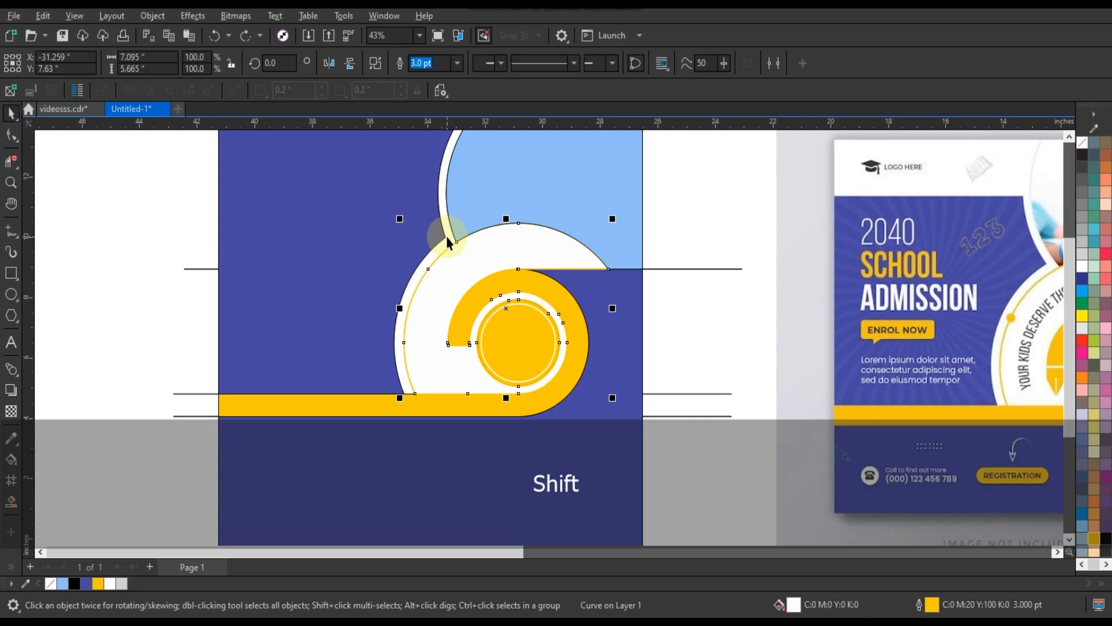
{"action": "left_click", "coordinate": [447, 236], "text": "shift"}
{"action": "left_click", "coordinate": [406, 63]}
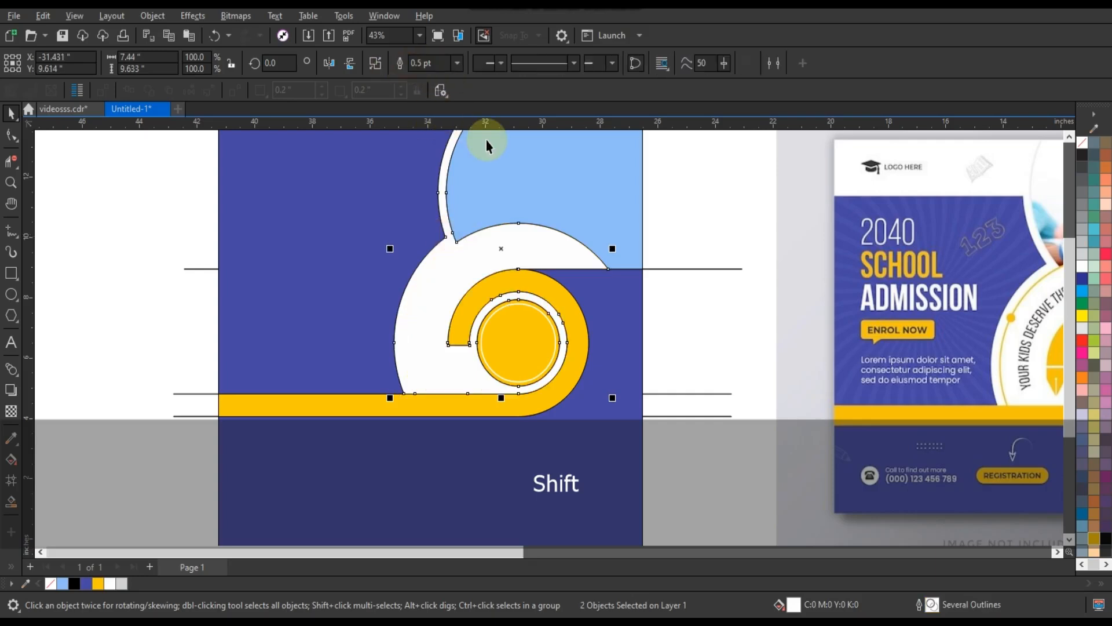
Delete the three horizontal construction lines that extend beyond the sides of the square.
{"action": "scroll", "coordinate": [353, 269], "scroll_direction": "down", "scroll_amount": 2}
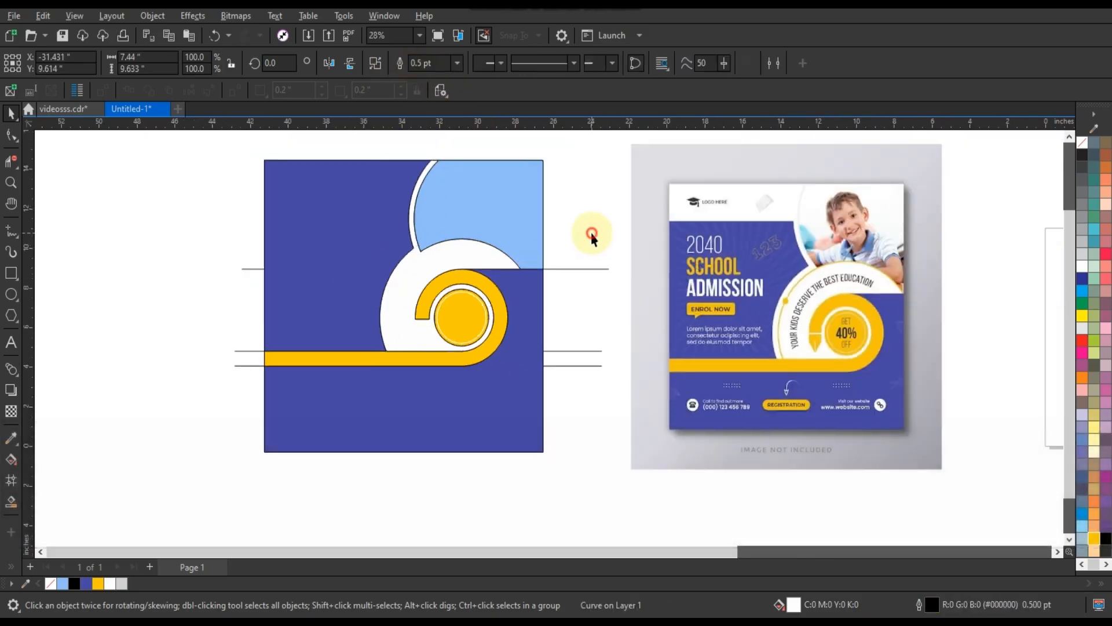
{"action": "left_click", "coordinate": [591, 234]}
{"action": "left_click", "coordinate": [576, 269]}
{"action": "key", "text": "Delete"}
{"action": "left_click", "coordinate": [581, 351]}
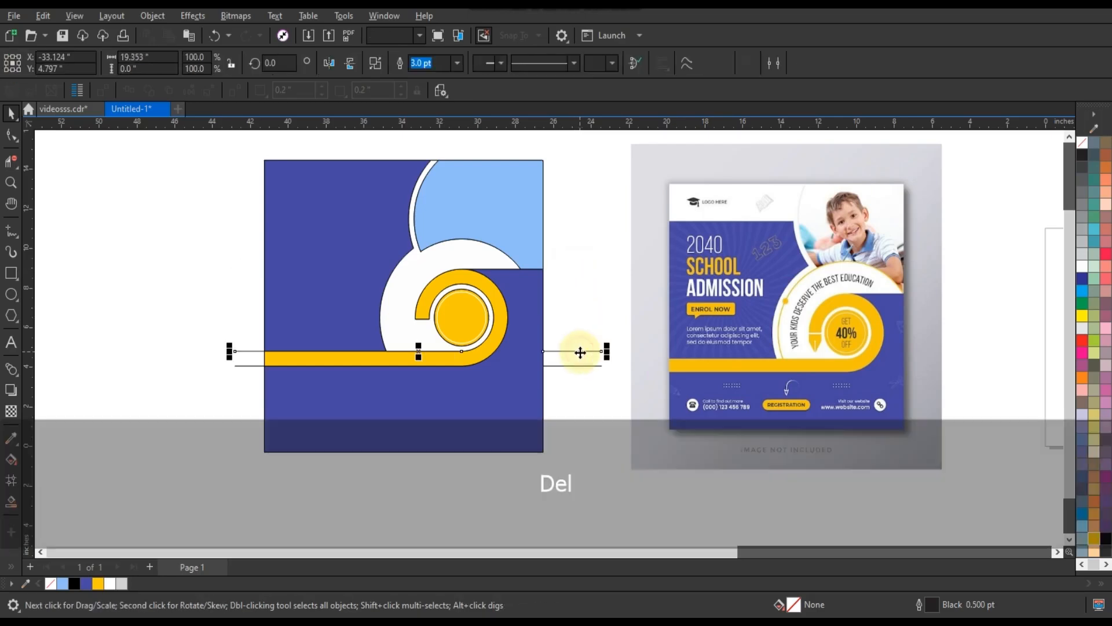
{"action": "key", "text": "Delete"}
{"action": "left_click", "coordinate": [580, 365]}
{"action": "key", "text": "Delete"}
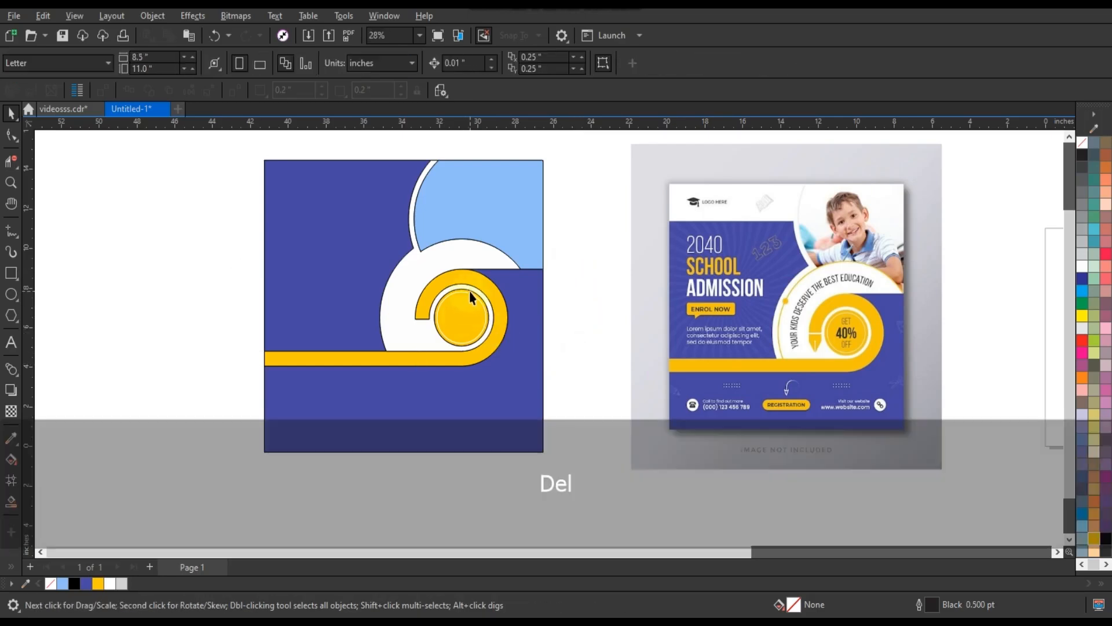
Duplicate the thin white ring of the yellow circle, enlarged about its centre to about 7.97 inches in diameter.
{"action": "left_click", "coordinate": [469, 291]}
{"action": "left_click", "coordinate": [471, 289]}
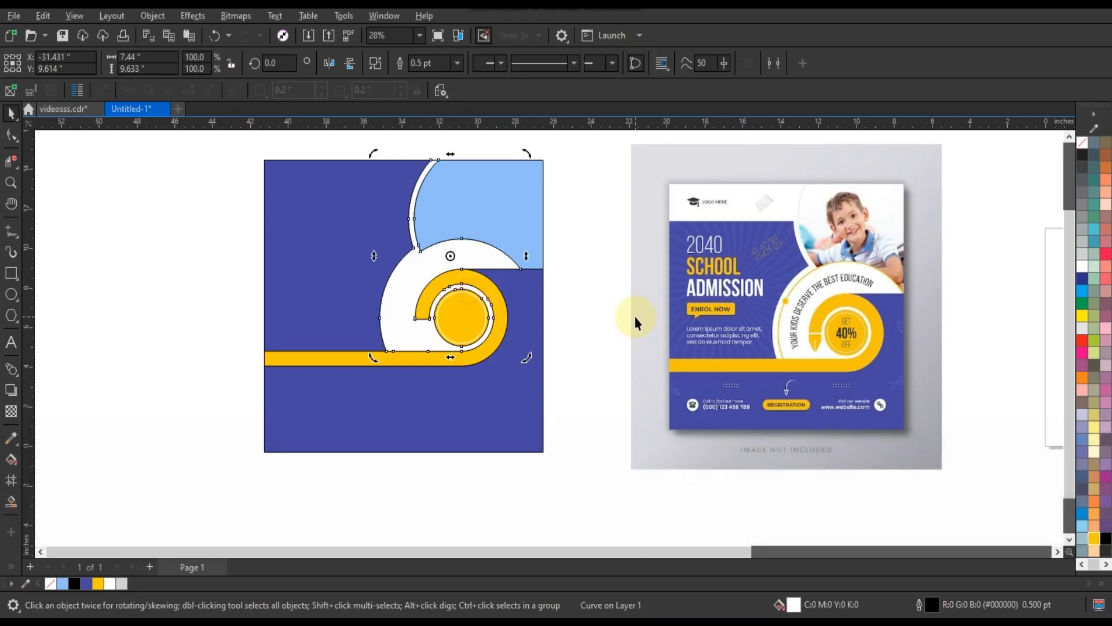
{"action": "left_click", "coordinate": [636, 322]}
{"action": "left_click", "coordinate": [483, 318]}
{"action": "left_click_drag", "start_coordinate": [490, 290], "coordinate": [574, 242]}
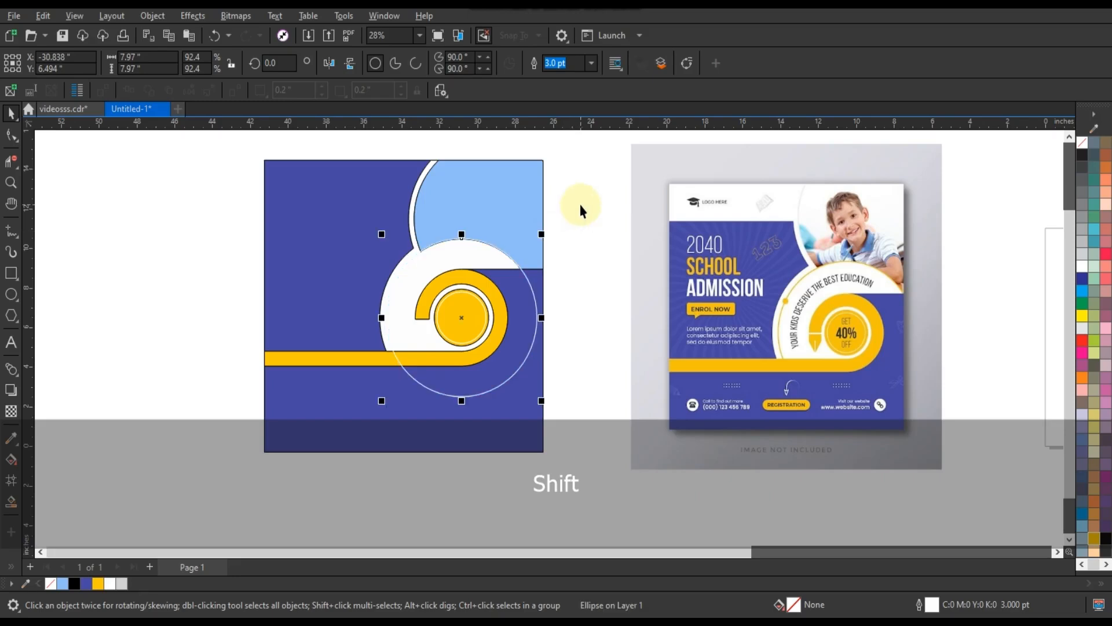
Set the enlarged ring's outline to yellow (C:0 M:20 Y:100 K:0) with a width of 6 pt.
{"action": "left_click", "coordinate": [591, 63]}
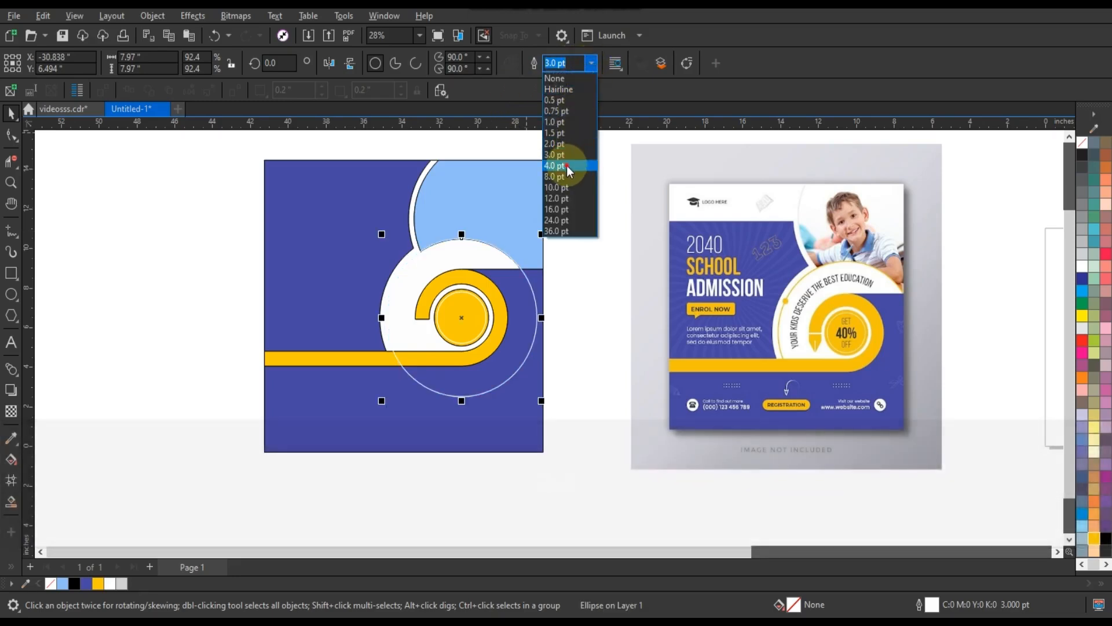
{"action": "left_click", "coordinate": [567, 165]}
{"action": "right_click", "coordinate": [1090, 534]}
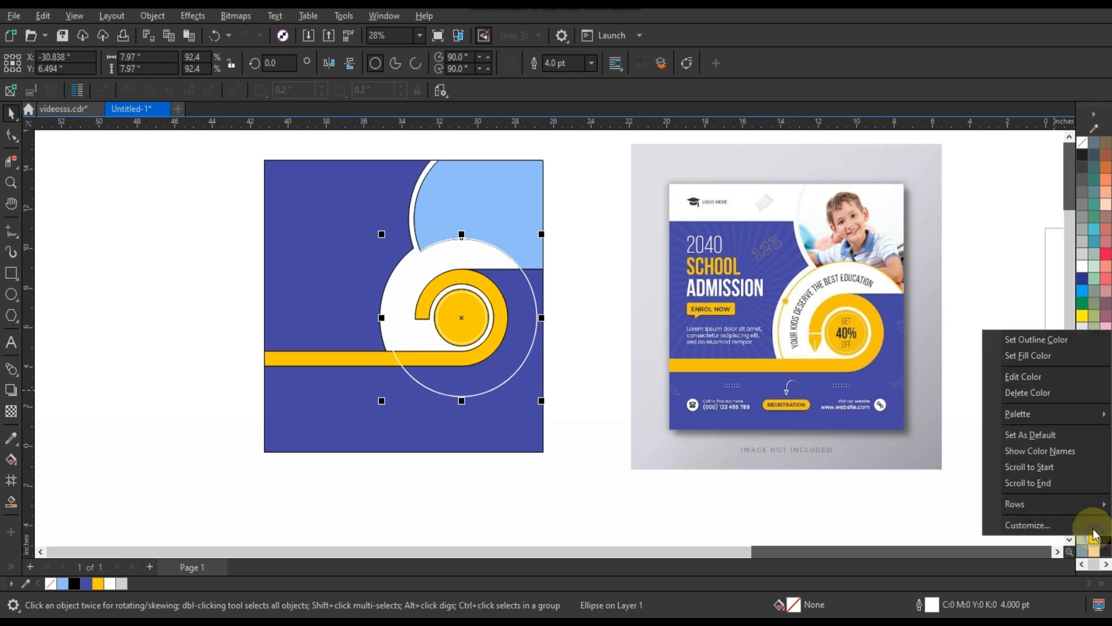
{"action": "left_click", "coordinate": [1036, 340]}
{"action": "key", "text": "shift+F2"}
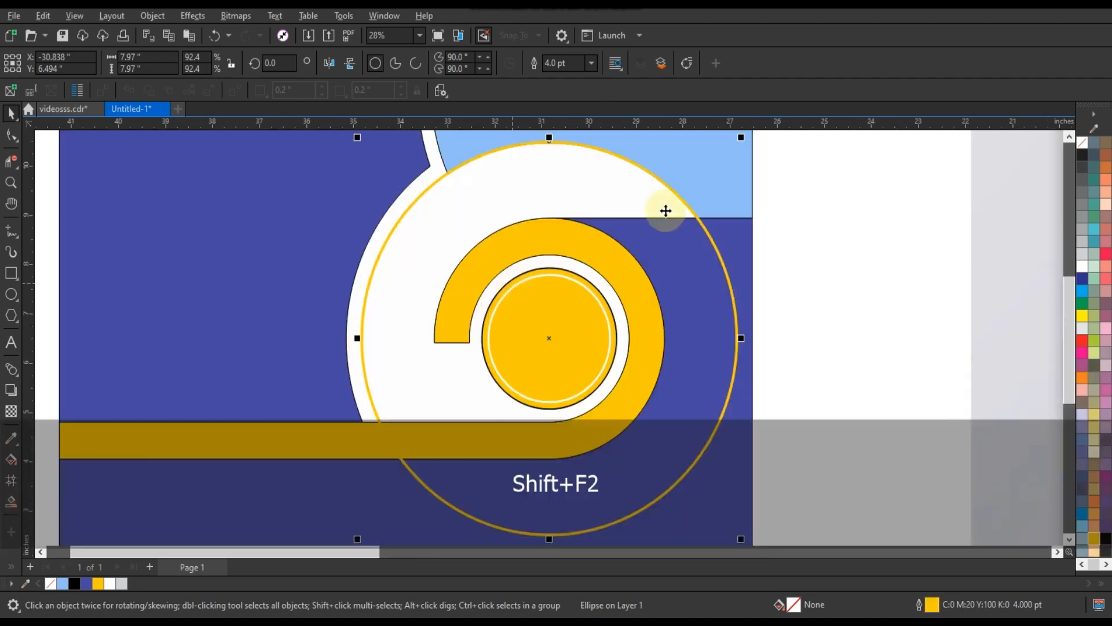
{"action": "scroll", "coordinate": [532, 314], "scroll_direction": "down", "scroll_amount": 1}
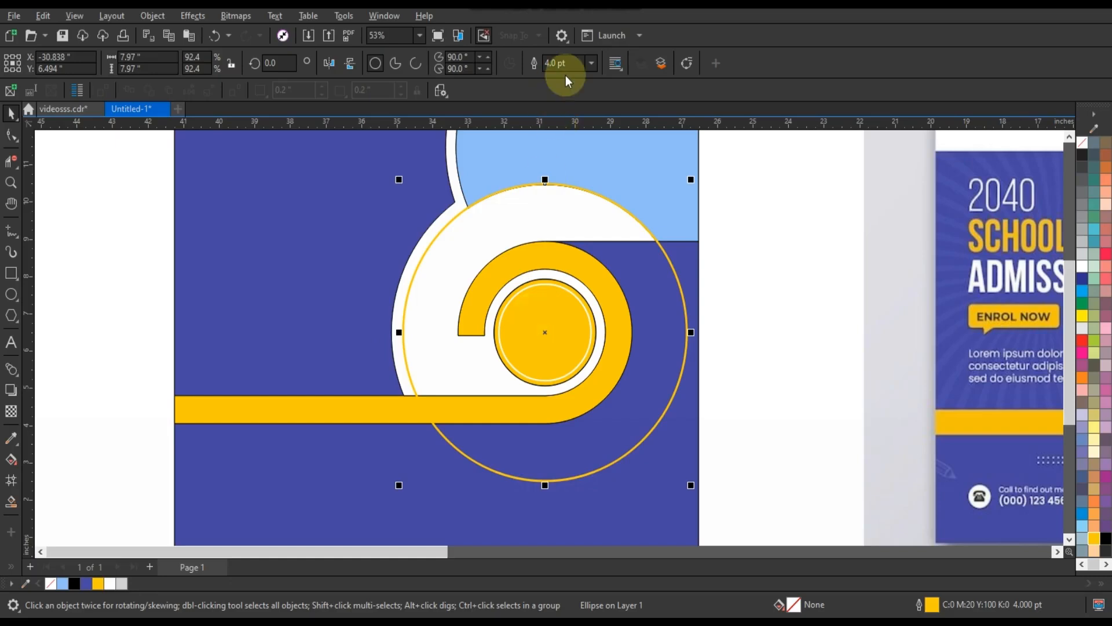
{"action": "left_click", "coordinate": [551, 63]}
{"action": "type", "text": "6"}
{"action": "key", "text": "Return"}
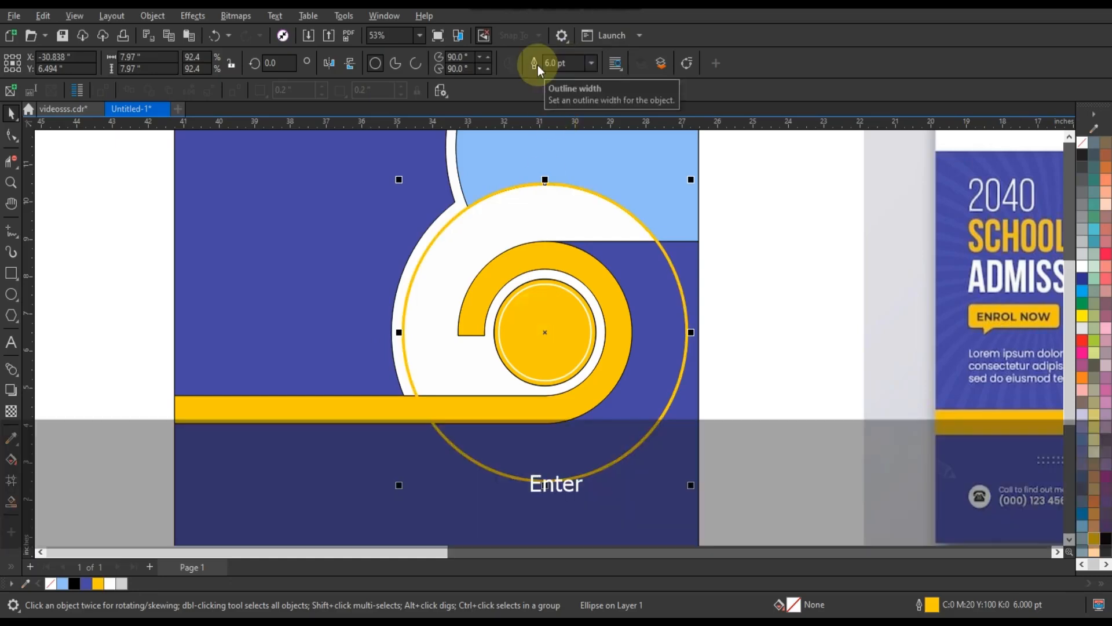
Place a copy of the ring, about 0.541 inches wide, on its left arc, filled with Deep Yellow and without an outline.
{"action": "left_click", "coordinate": [591, 297]}
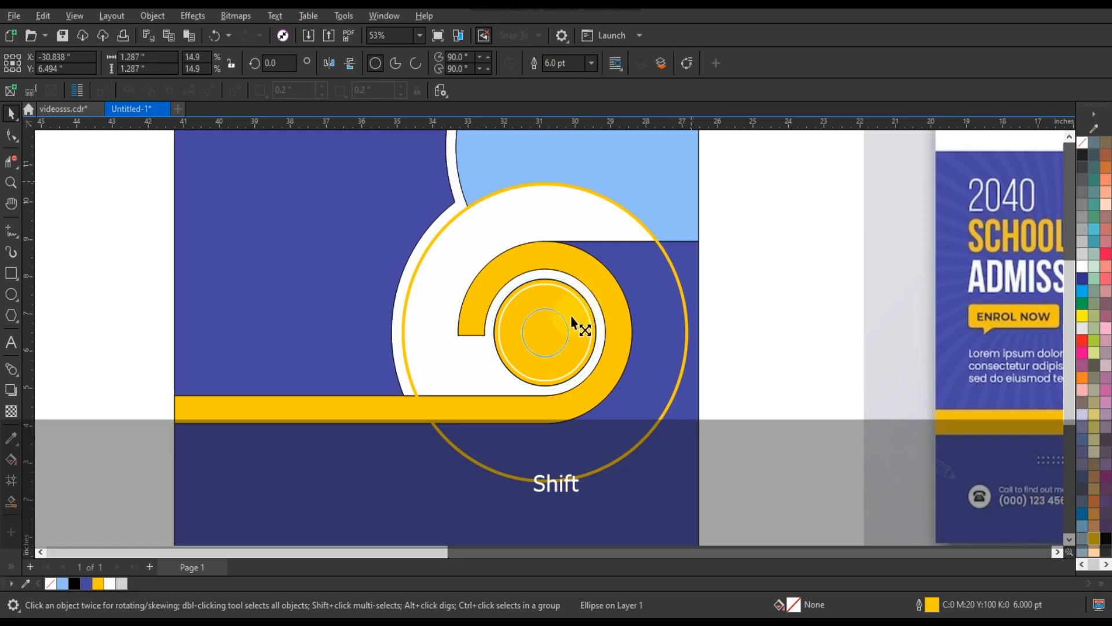
{"action": "left_click_drag", "start_coordinate": [569, 327], "coordinate": [543, 329]}
{"action": "left_click_drag", "start_coordinate": [415, 293], "coordinate": [423, 317]}
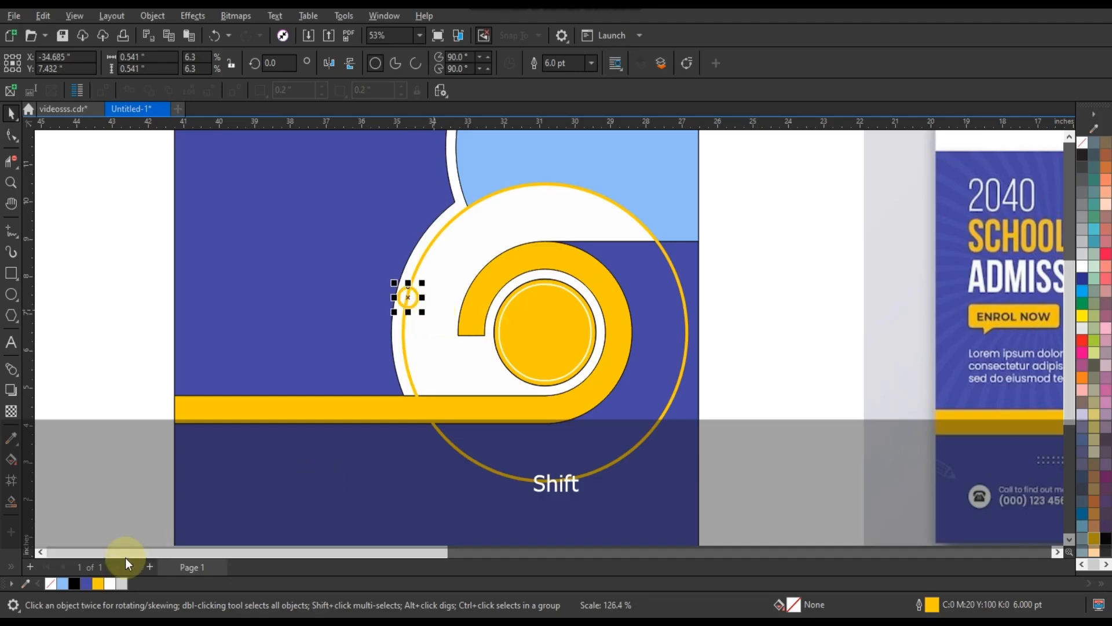
{"action": "left_click", "coordinate": [98, 584]}
{"action": "right_click", "coordinate": [1075, 152]}
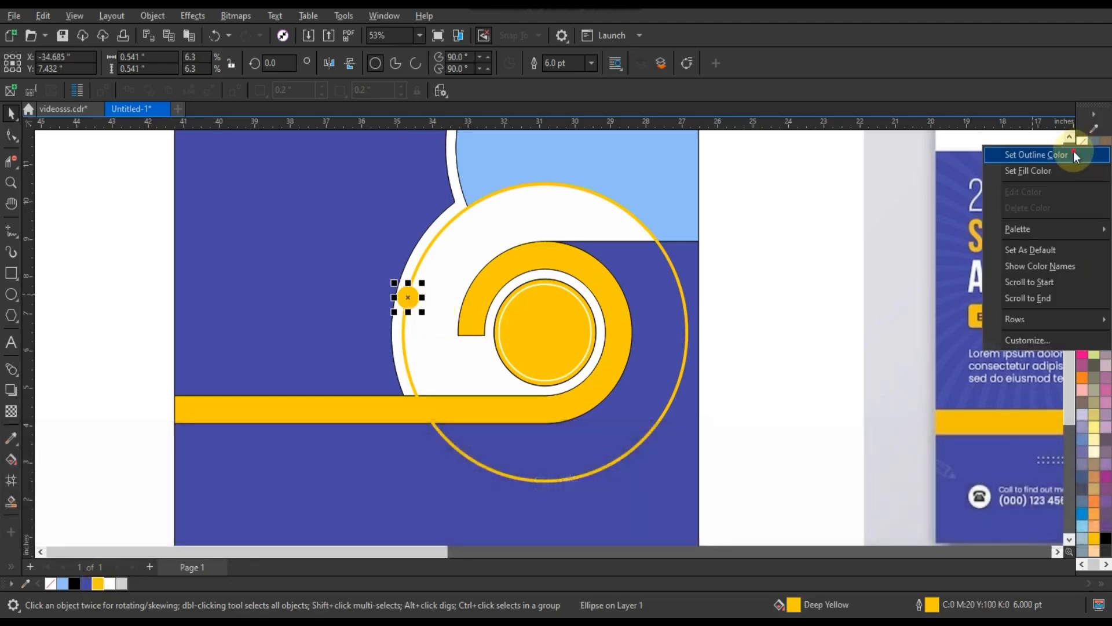
{"action": "left_click", "coordinate": [1073, 154]}
Try to weld the yellow dot to the large ring and place the merged shape inside the white swirl.
{"action": "left_click", "coordinate": [442, 234]}
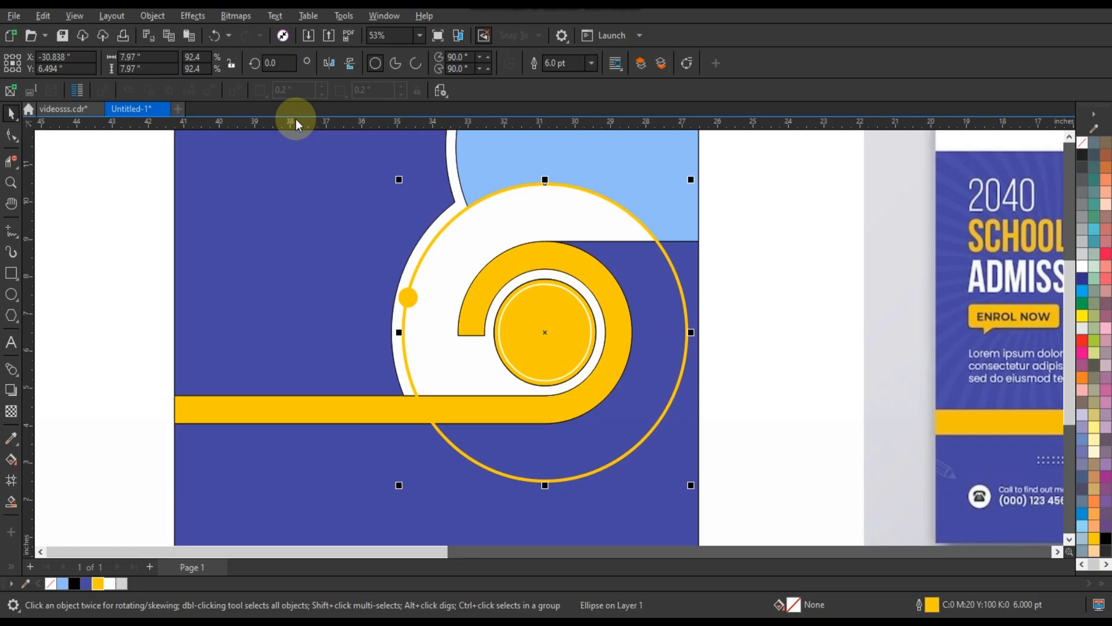
{"action": "left_click", "coordinate": [152, 16]}
{"action": "left_click", "coordinate": [220, 386]}
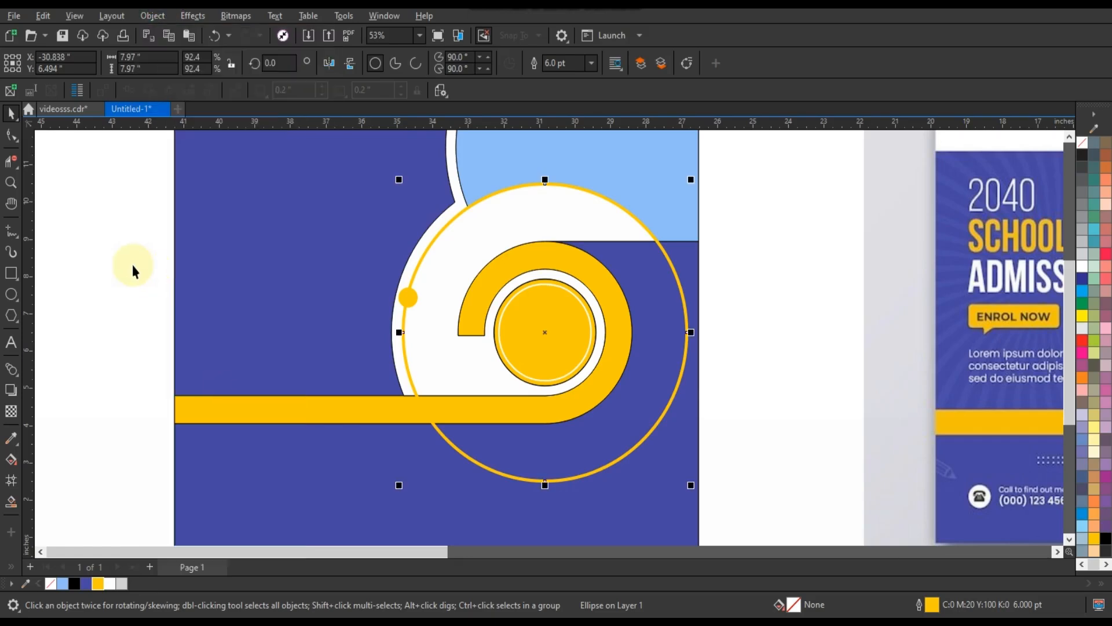
{"action": "left_click", "coordinate": [408, 297]}
{"action": "left_click", "coordinate": [427, 249], "text": "shift"}
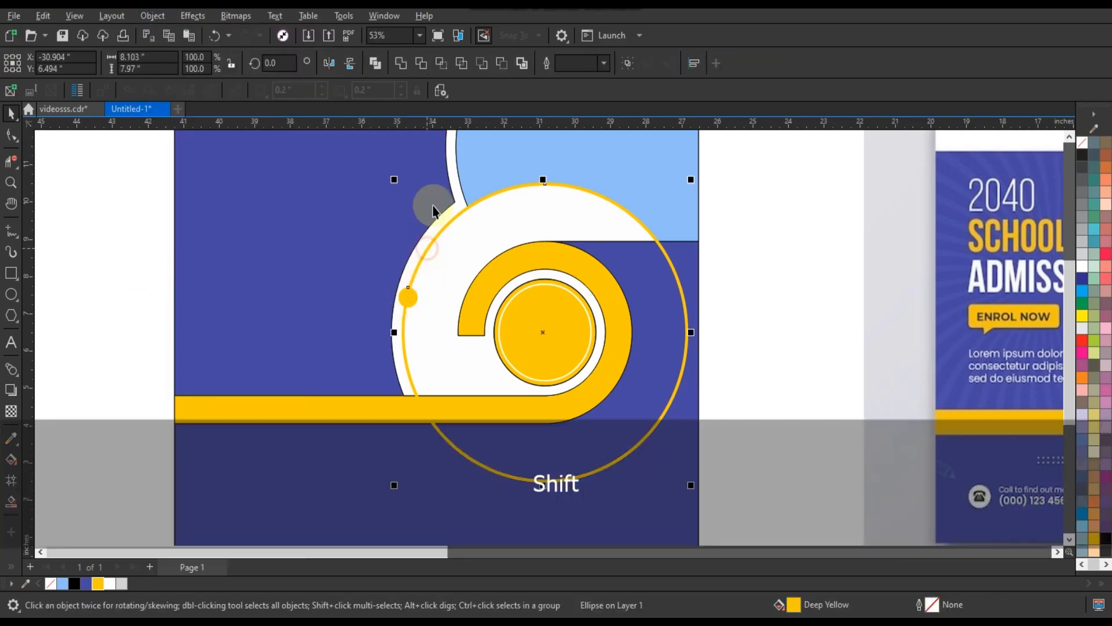
{"action": "left_click", "coordinate": [397, 63]}
{"action": "key", "text": "w"}
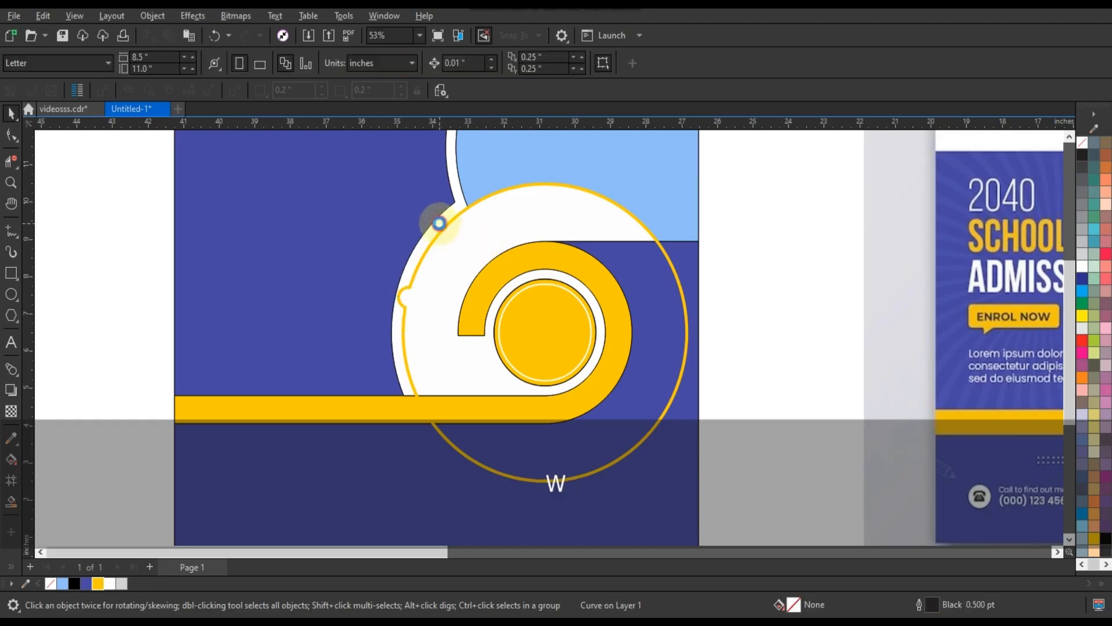
{"action": "left_click", "coordinate": [439, 223]}
{"action": "left_click", "coordinate": [512, 179]}
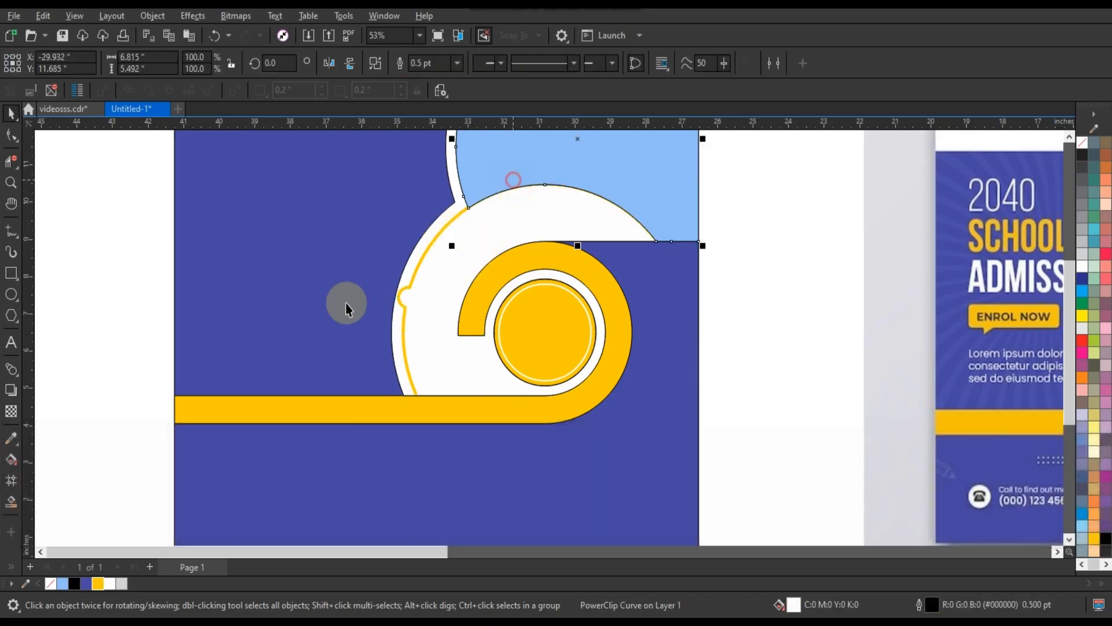
Undo placing the ring inside the white swirl and welding it to the dot.
{"action": "scroll", "coordinate": [346, 304], "scroll_direction": "down", "scroll_amount": 3}
{"action": "key", "text": "ctrl+z"}
{"action": "left_click", "coordinate": [612, 279]}
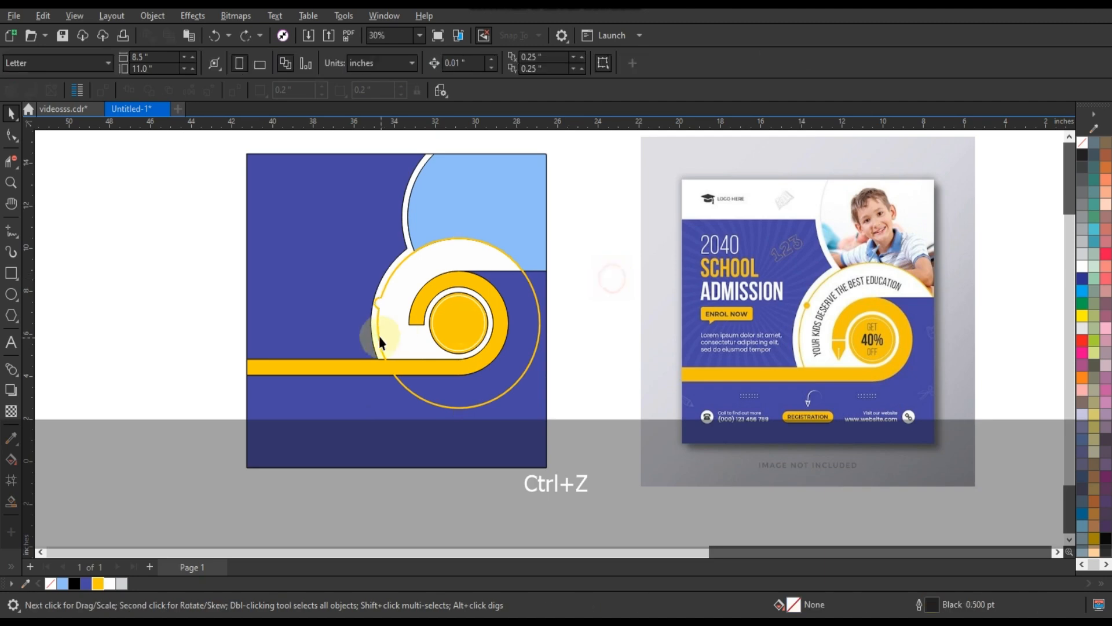
{"action": "left_click", "coordinate": [380, 341]}
Mirror the classroom photo horizontally and PowerClip it into the light blue area of the square.
{"action": "scroll", "coordinate": [511, 294], "scroll_direction": "down", "scroll_amount": 3}
{"action": "left_click", "coordinate": [979, 234]}
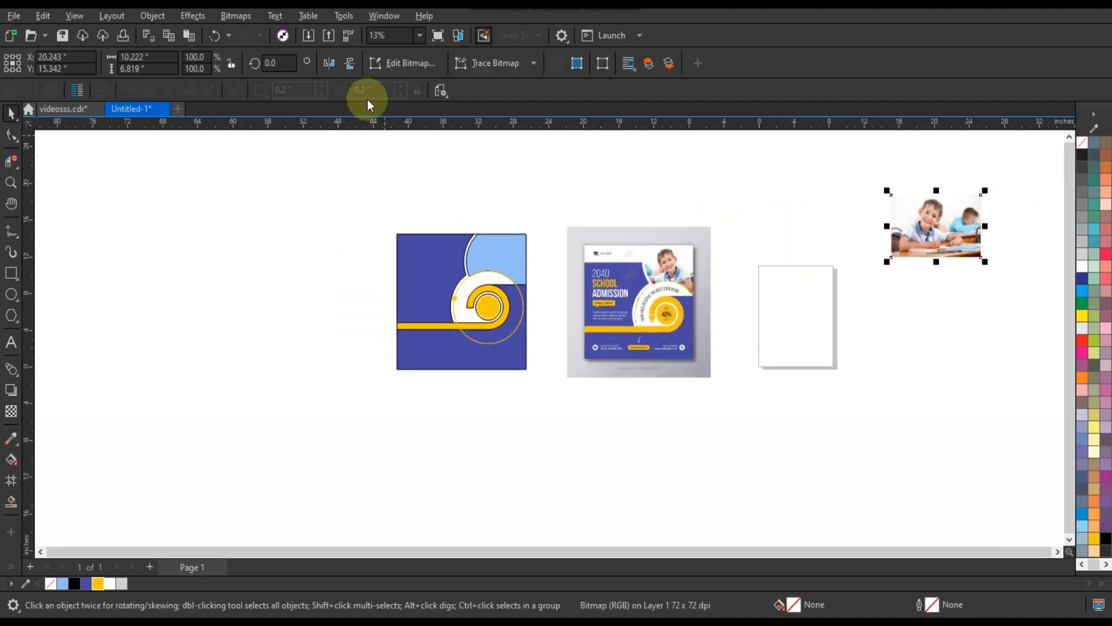
{"action": "left_click", "coordinate": [329, 63]}
{"action": "key", "text": "w"}
{"action": "left_click", "coordinate": [494, 246]}
Edit the PowerClip contents and scale the photo down to about 8.885 by 5.927 inches.
{"action": "key", "text": "d"}
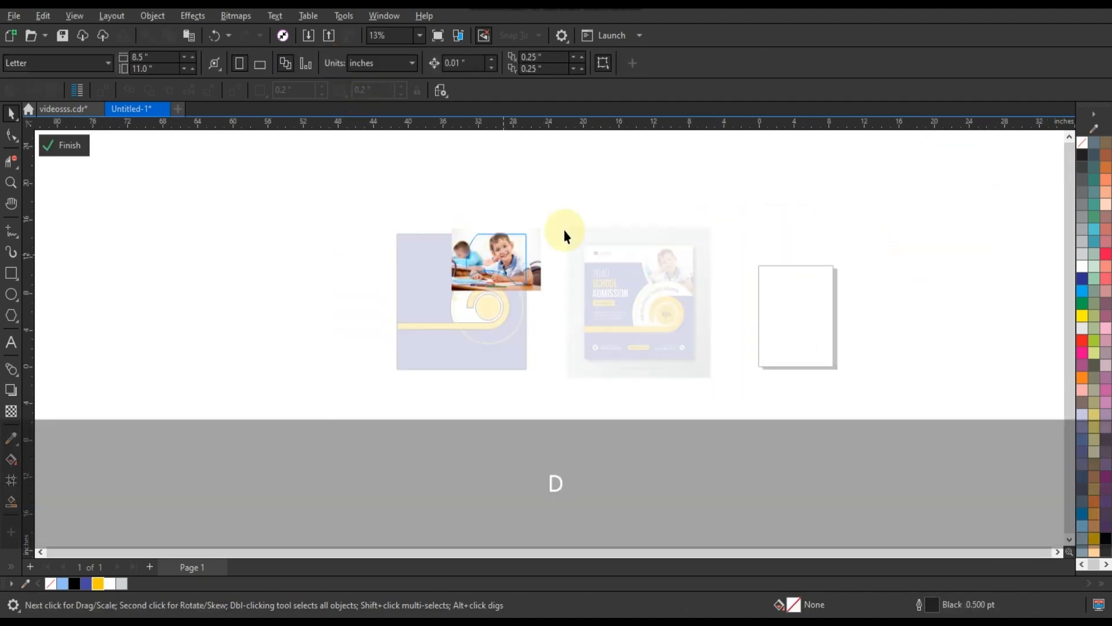
{"action": "left_click", "coordinate": [536, 234]}
{"action": "key", "text": "shift+F2"}
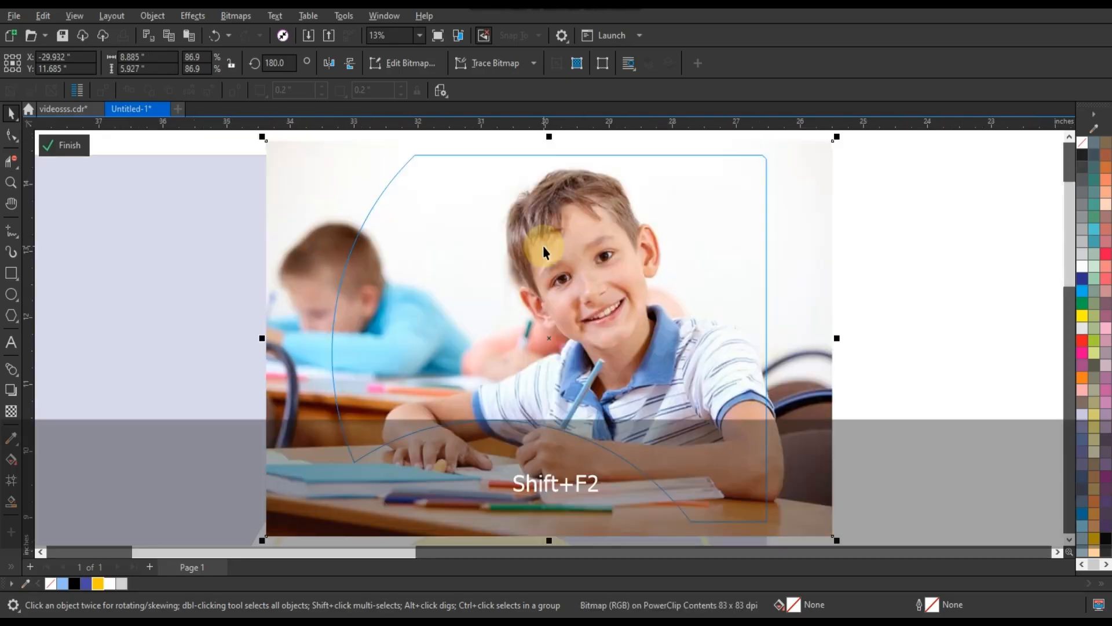
{"action": "key", "text": "F3"}
{"action": "key", "text": "f"}
{"action": "left_click", "coordinate": [701, 217]}
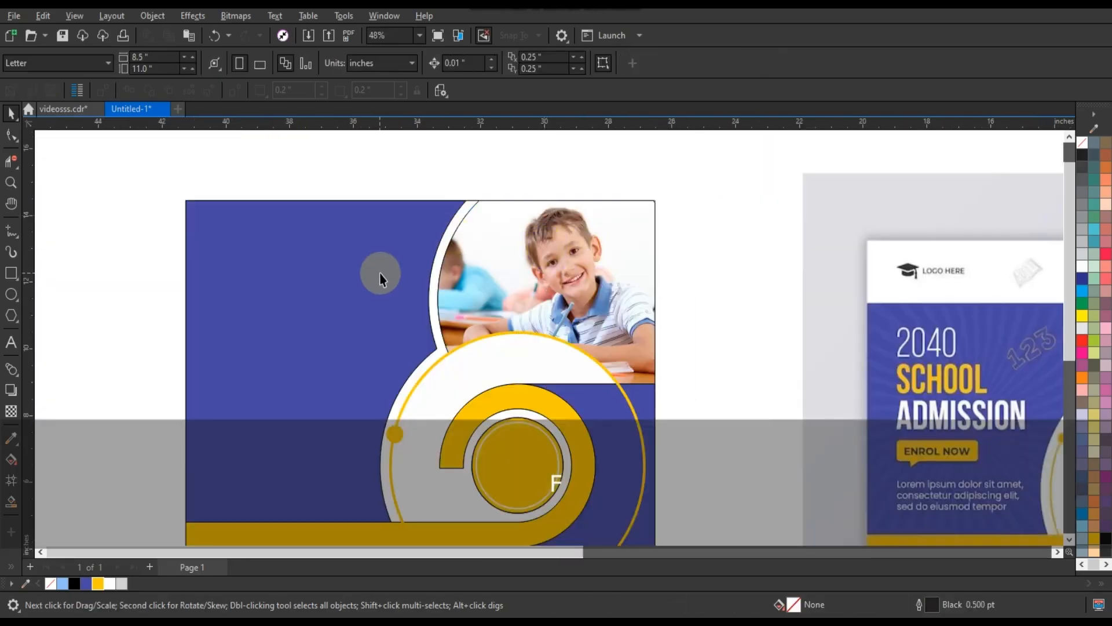
Remove the outline from the clipped photo frame.
{"action": "scroll", "coordinate": [381, 273], "scroll_direction": "down", "scroll_amount": 1}
{"action": "left_click", "coordinate": [438, 262]}
{"action": "right_click", "coordinate": [1082, 144]}
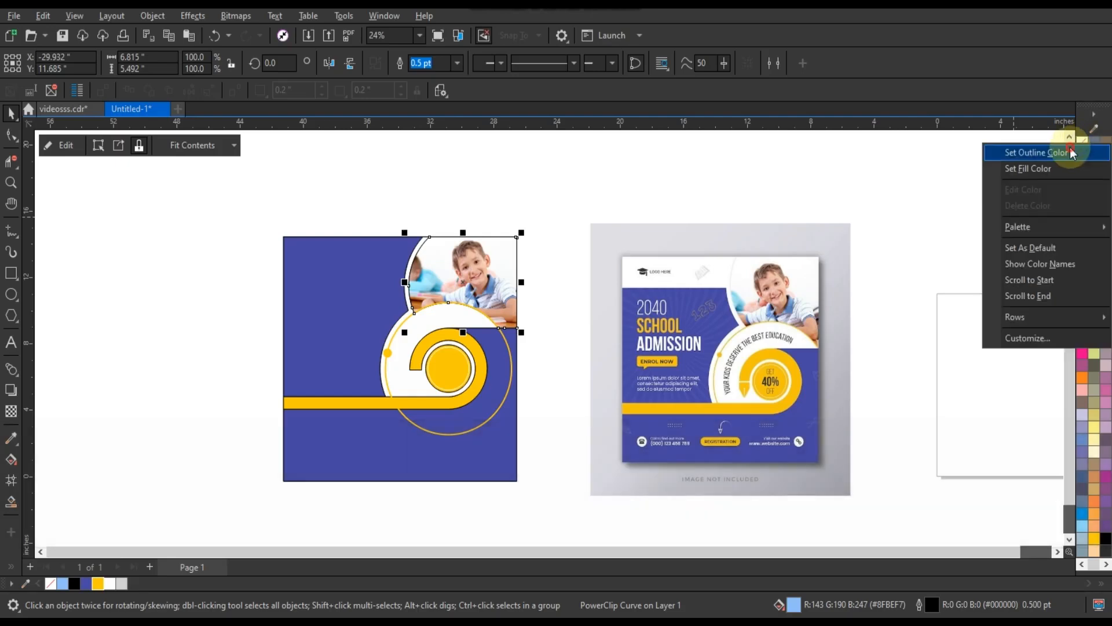
{"action": "left_click", "coordinate": [564, 207]}
Remove the outlines from the shapes of the swirl design, including the inner yellow circle.
{"action": "scroll", "coordinate": [238, 296], "scroll_direction": "down", "scroll_amount": 1}
{"action": "left_click_drag", "start_coordinate": [720, 451], "coordinate": [708, 385]}
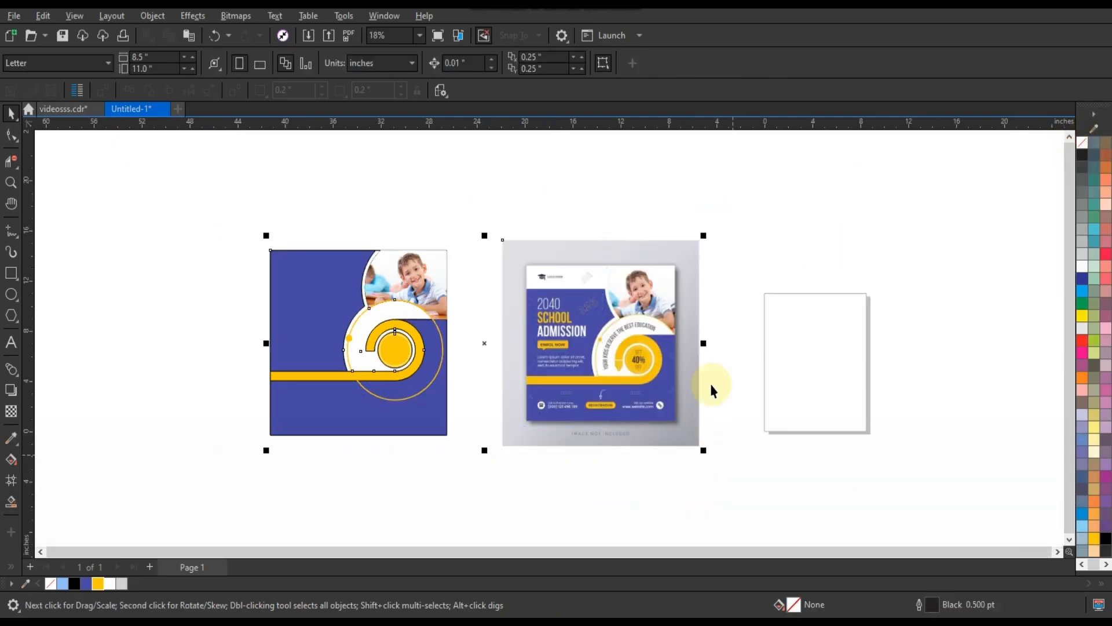
{"action": "key", "text": "shift+F2"}
{"action": "key", "text": "Escape"}
{"action": "left_click_drag", "start_coordinate": [192, 469], "coordinate": [121, 491]}
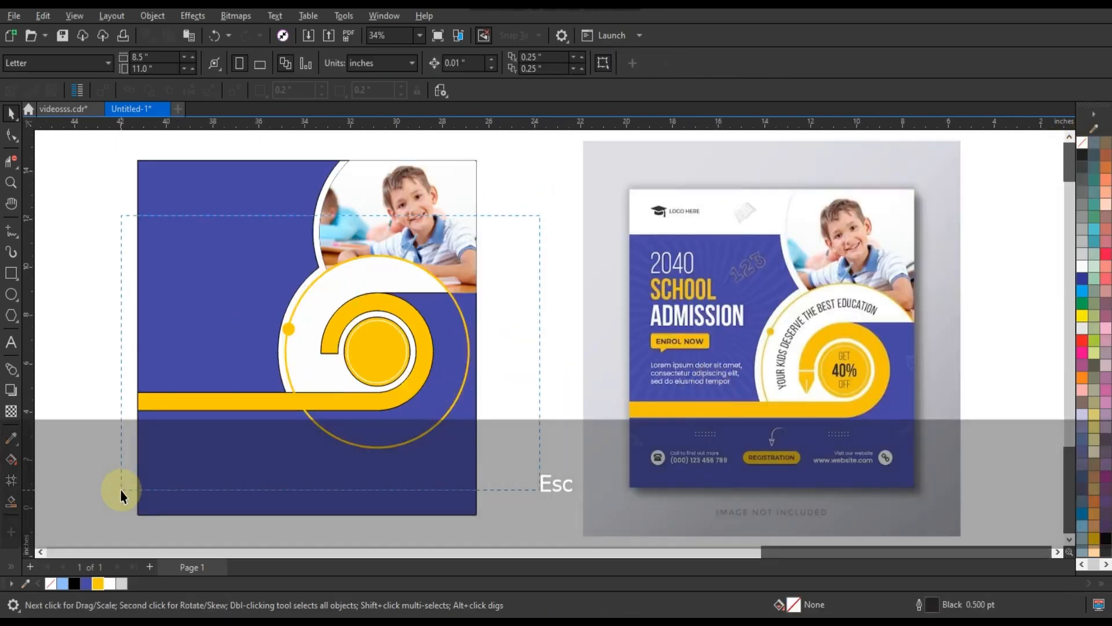
{"action": "right_click", "coordinate": [1086, 148]}
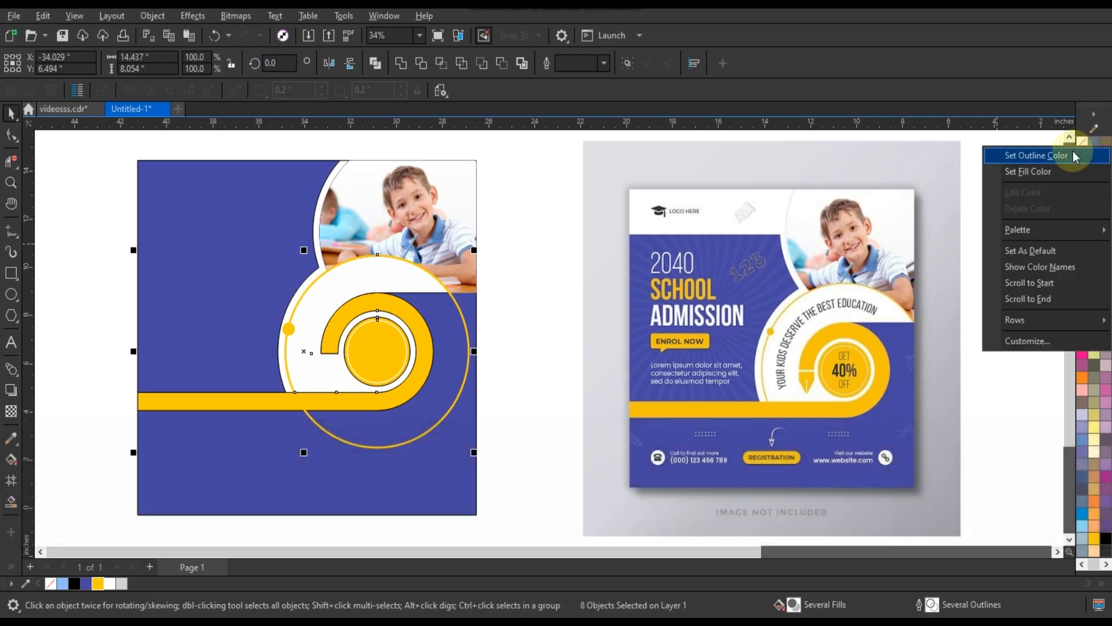
{"action": "left_click", "coordinate": [1074, 154]}
{"action": "left_click", "coordinate": [532, 306]}
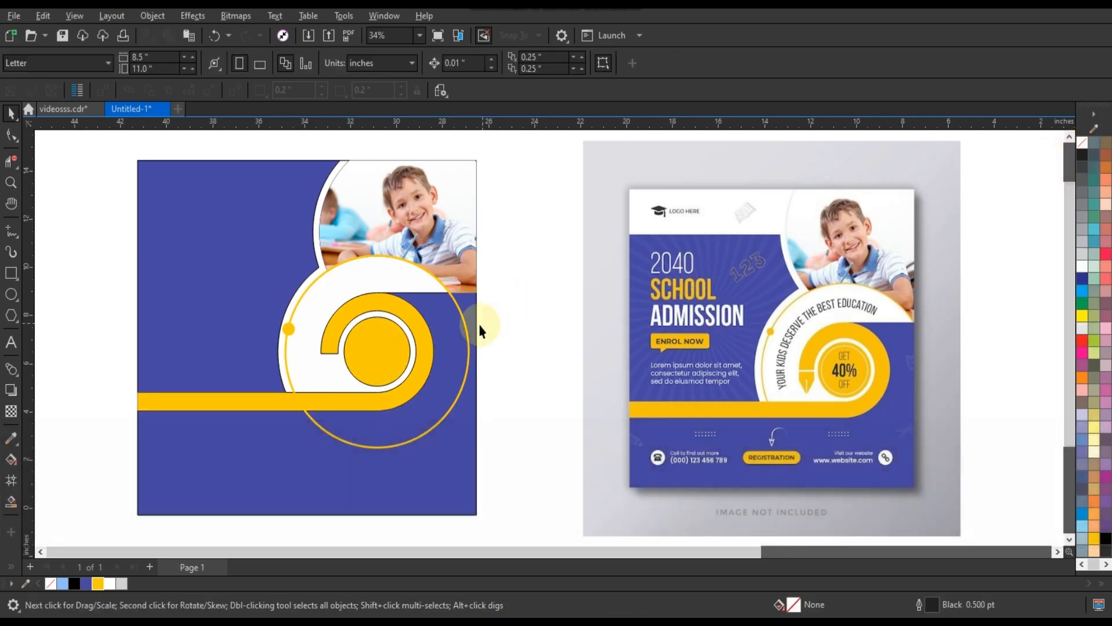
Crop the yellow ring with its dot to the white swirl area and remove the remaining swirl outlines.
{"action": "left_click", "coordinate": [467, 323]}
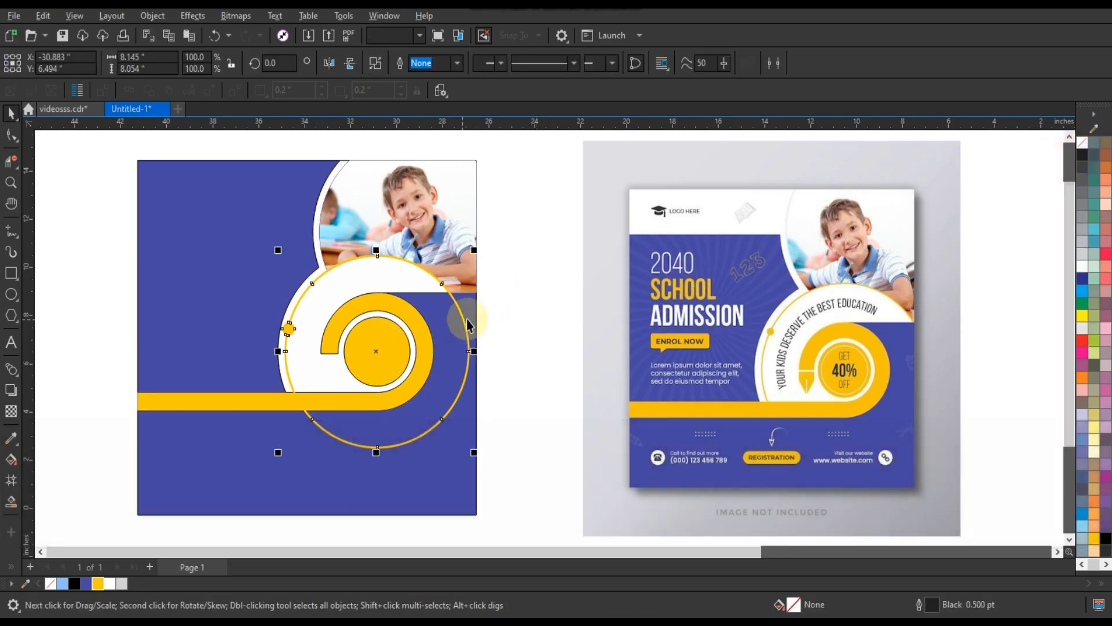
{"action": "left_click", "coordinate": [413, 246]}
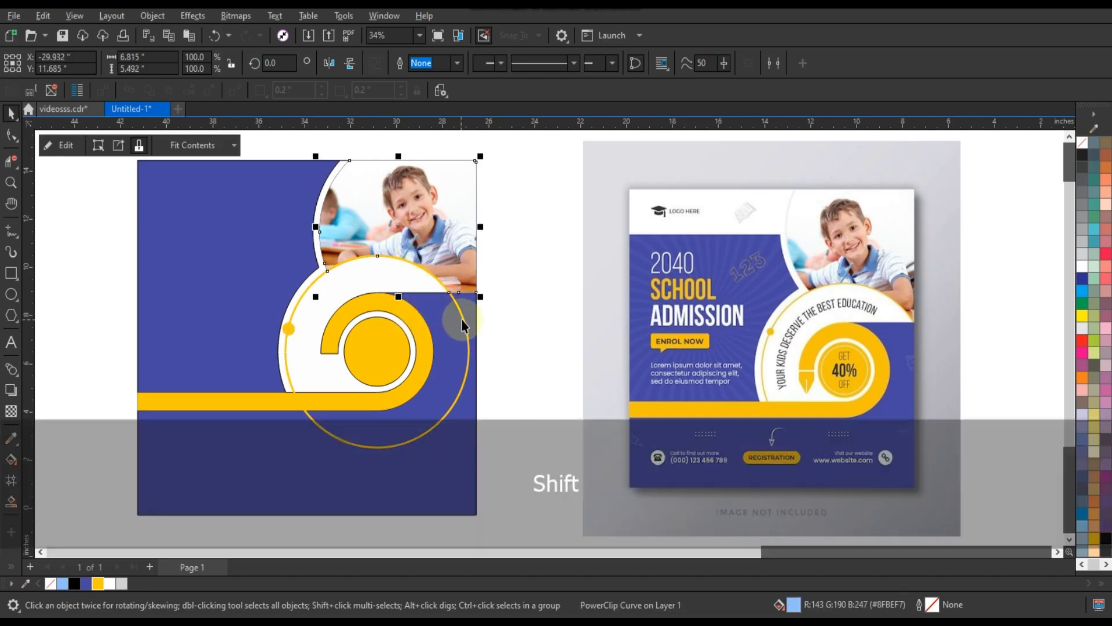
{"action": "left_click", "coordinate": [462, 319], "text": "shift"}
{"action": "left_click", "coordinate": [550, 271]}
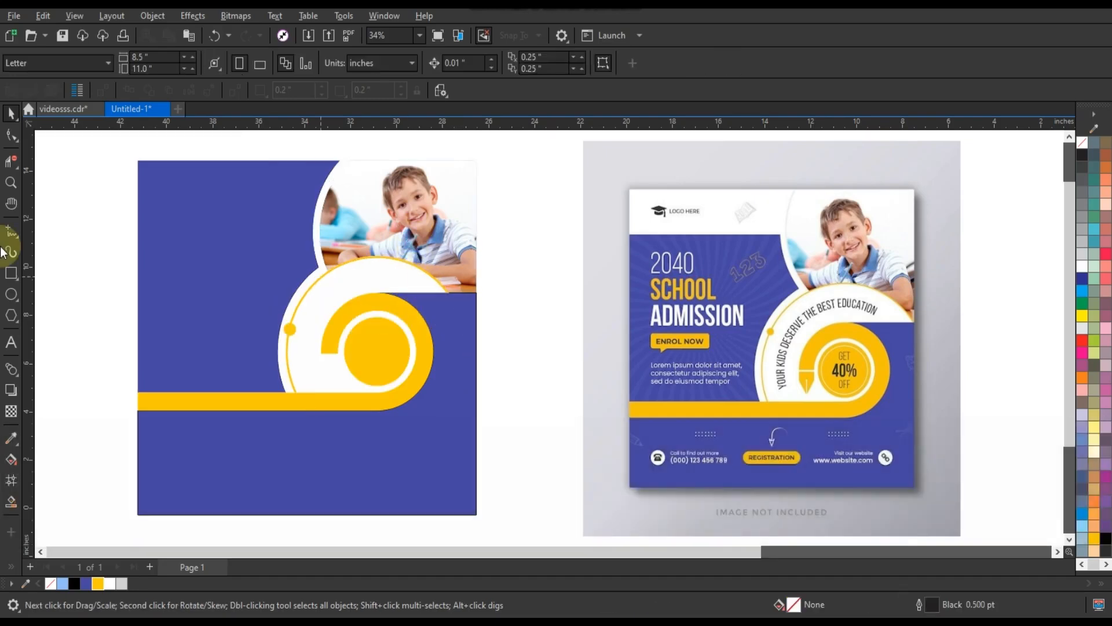
Draw a pen-tip shape about 0.74 by 0.95 inches under the end of the yellow curl, with its bottom edge shaped to a point.
{"action": "left_click", "coordinate": [21, 182]}
{"action": "left_click_drag", "start_coordinate": [268, 304], "coordinate": [520, 385]}
{"action": "left_click", "coordinate": [11, 272]}
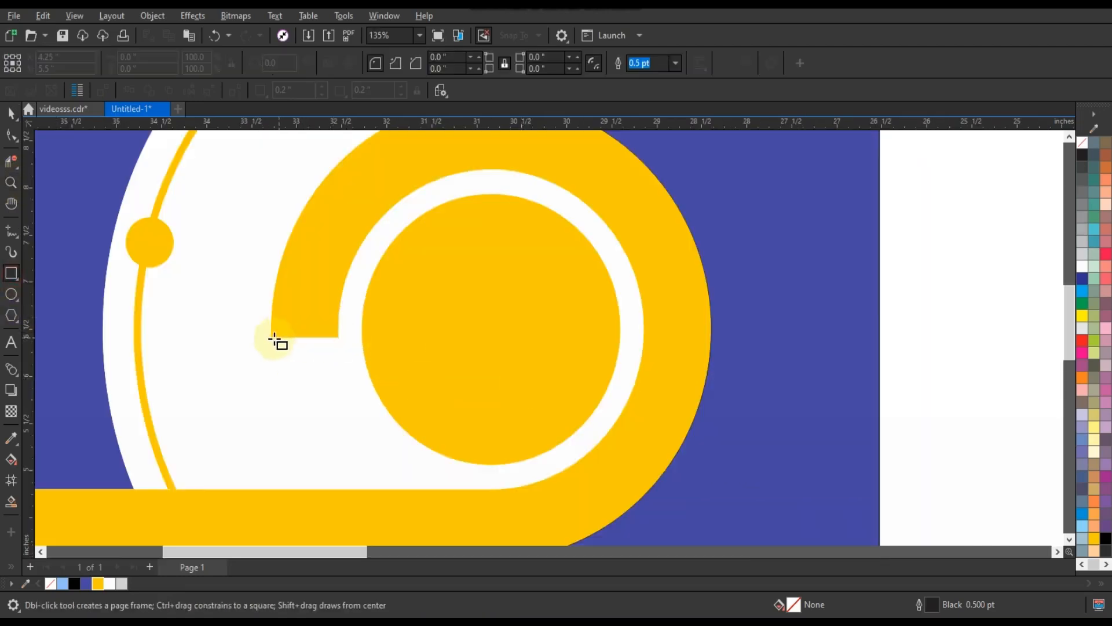
{"action": "mouse_move", "coordinate": [336, 390]}
{"action": "left_mouse_down"}
{"action": "mouse_move", "coordinate": [337, 405]}
{"action": "mouse_move", "coordinate": [337, 383]}
{"action": "mouse_move", "coordinate": [302, 382]}
{"action": "mouse_move", "coordinate": [303, 429]}
{"action": "left_mouse_up"}
{"action": "left_click", "coordinate": [12, 135]}
{"action": "key", "text": "ctrl+q"}
{"action": "left_click", "coordinate": [302, 383]}
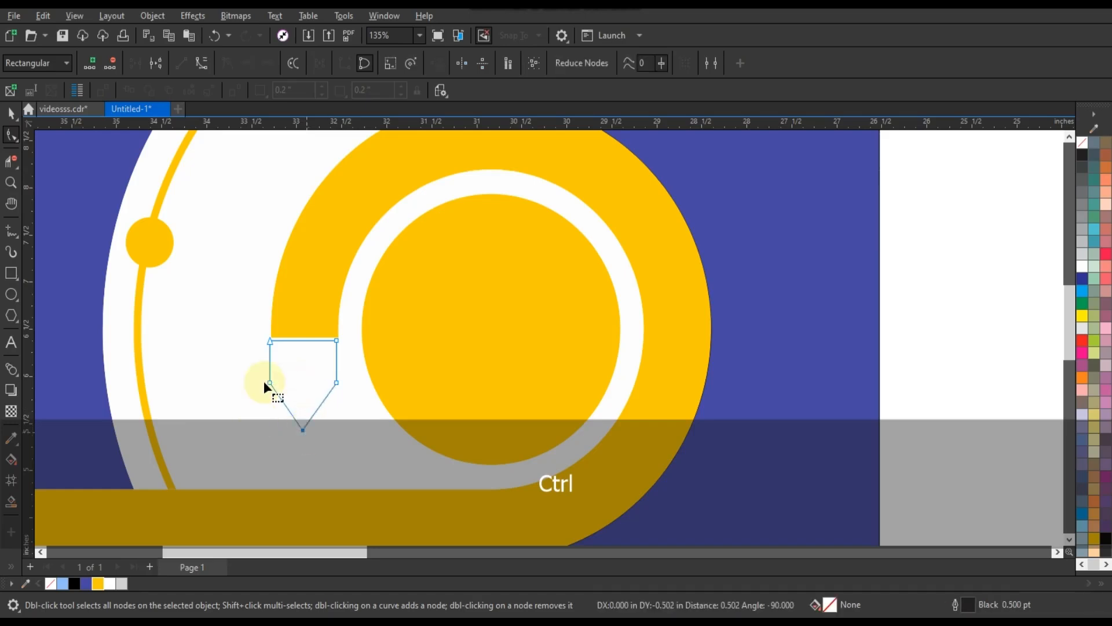
Adjust both sides of the pen tip to match the yellow strip's edges, making it 0.737 inches wide.
{"action": "left_click", "coordinate": [11, 183]}
{"action": "left_click_drag", "start_coordinate": [228, 318], "coordinate": [422, 455]}
{"action": "key", "text": "space"}
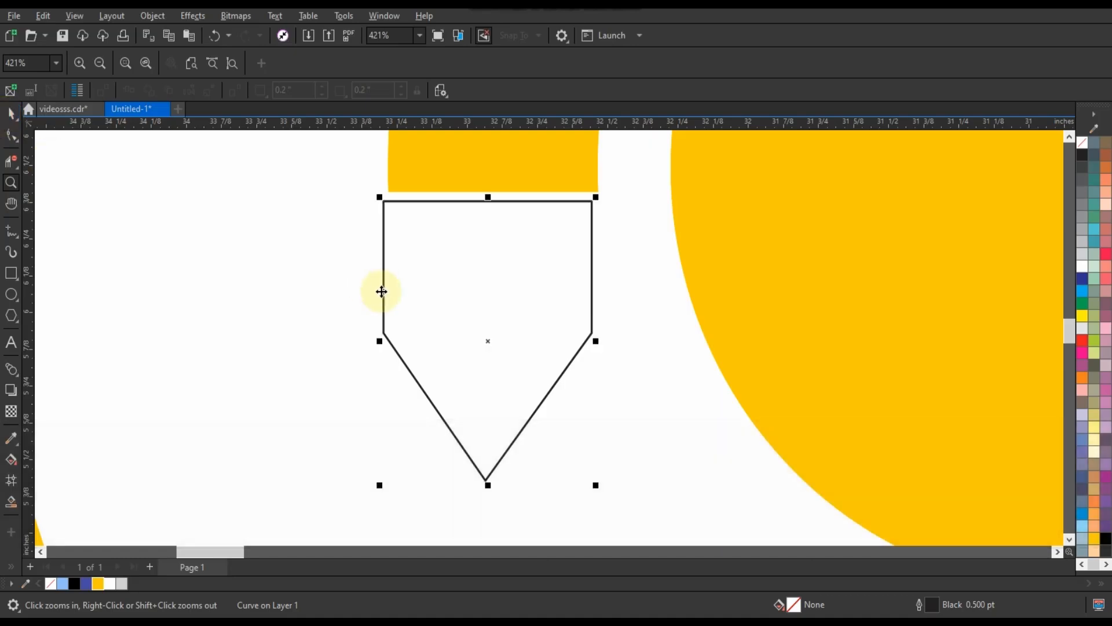
{"action": "left_click_drag", "start_coordinate": [378, 344], "coordinate": [385, 341]}
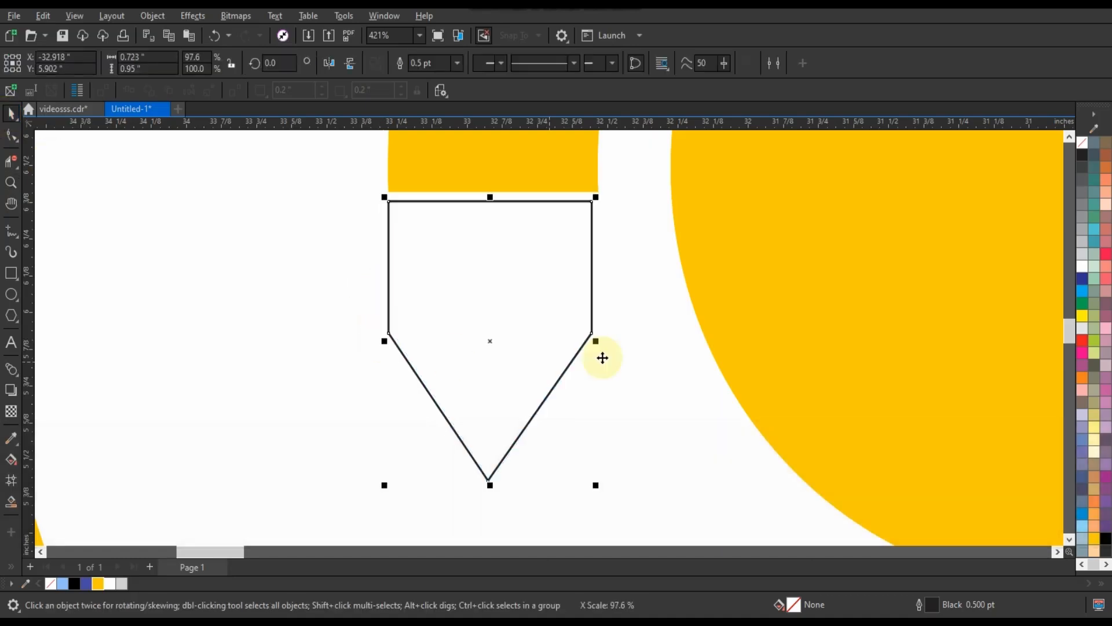
{"action": "left_click_drag", "start_coordinate": [595, 343], "coordinate": [591, 344]}
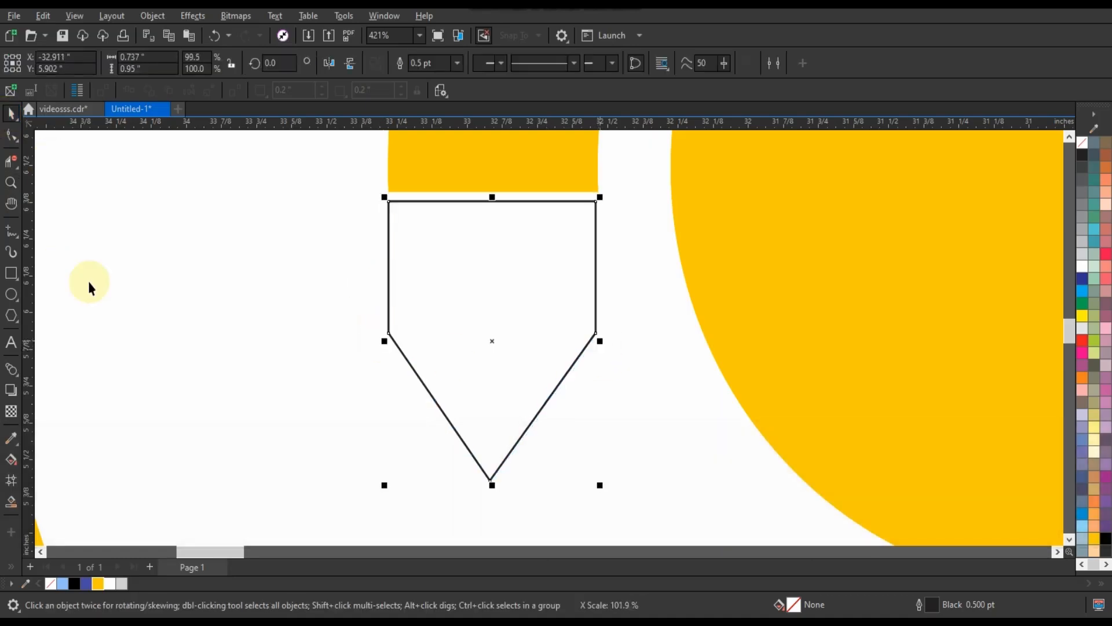
{"action": "scroll", "coordinate": [148, 295], "scroll_direction": "down", "scroll_amount": 2}
{"action": "scroll", "coordinate": [147, 296], "scroll_direction": "down", "scroll_amount": 3}
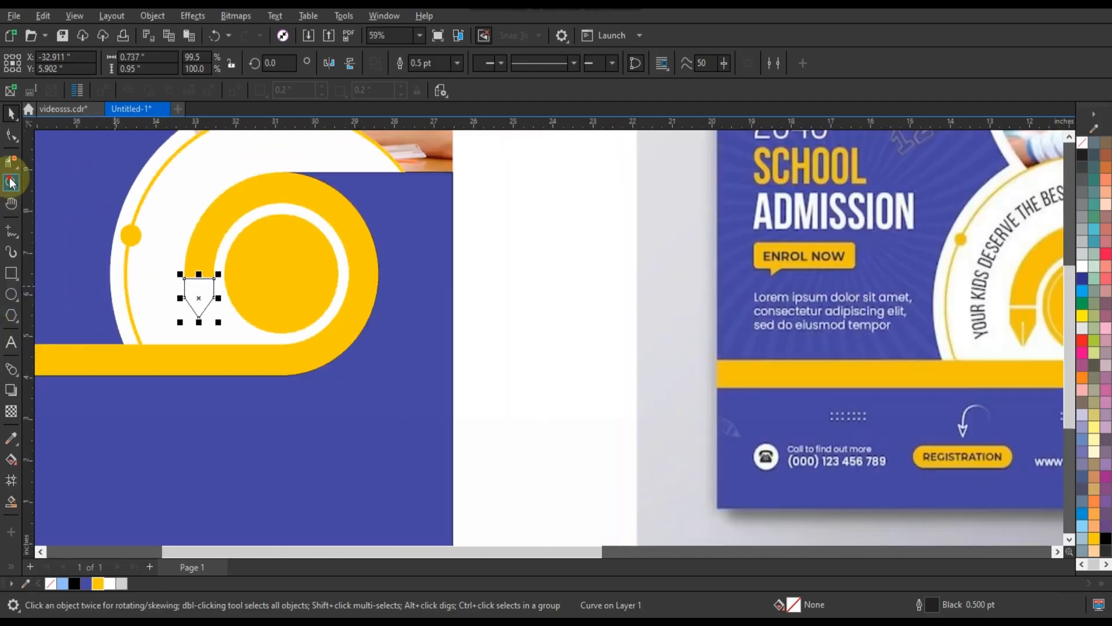
Draw a small circle inside the pen tip and a thin vertical rectangle about 0.023 by 0.683 inches extending below it.
{"action": "left_click", "coordinate": [9, 182]}
{"action": "left_click_drag", "start_coordinate": [168, 264], "coordinate": [272, 341]}
{"action": "left_click", "coordinate": [12, 294]}
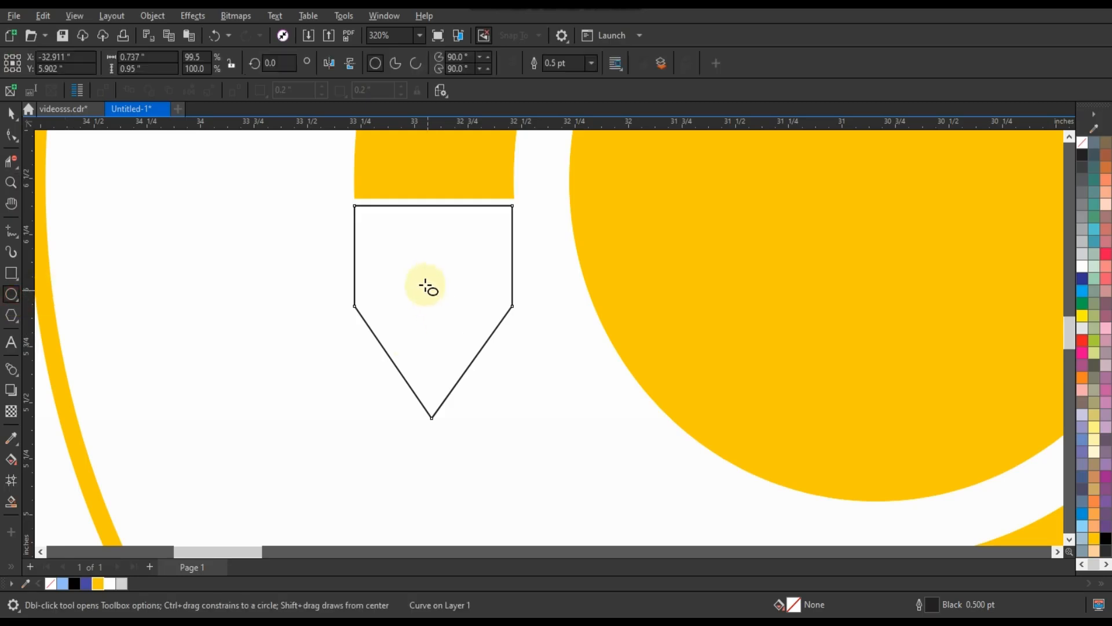
{"action": "mouse_move", "coordinate": [423, 276]}
{"action": "left_mouse_down"}
{"action": "mouse_move", "coordinate": [448, 299]}
{"action": "mouse_move", "coordinate": [436, 441]}
{"action": "left_mouse_up"}
{"action": "left_click", "coordinate": [11, 274]}
{"action": "left_click", "coordinate": [10, 142]}
Cut the circle and thin slit, centred on the pen tip, out of it and discard the leftover cutting shape.
{"action": "left_click", "coordinate": [11, 116]}
{"action": "left_click", "coordinate": [440, 279], "text": "shift"}
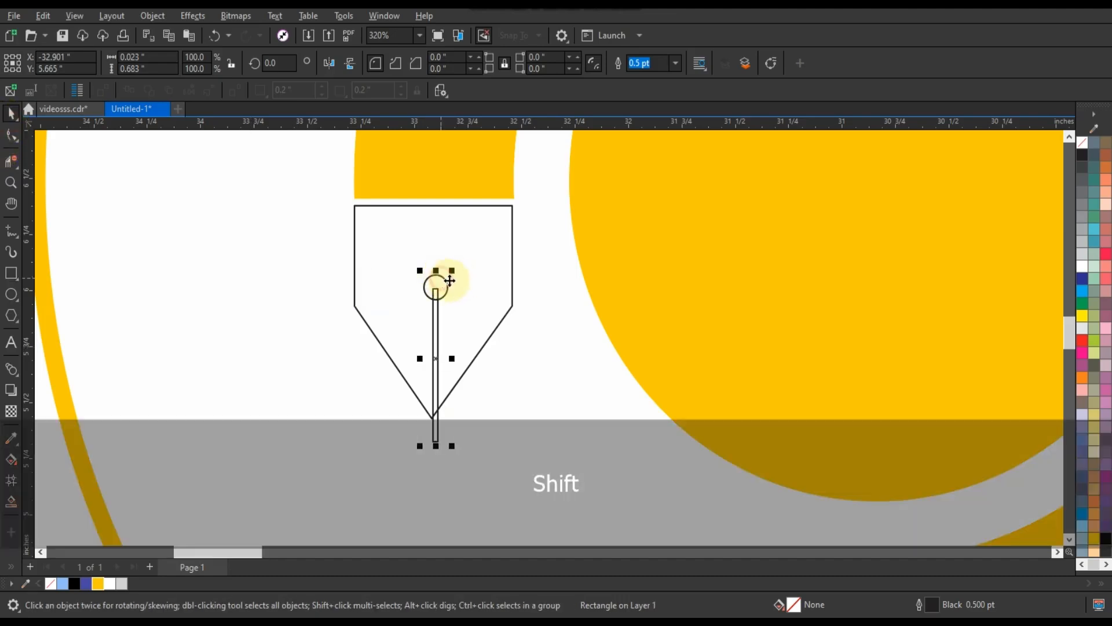
{"action": "key", "text": "c"}
{"action": "left_click", "coordinate": [480, 243], "text": "shift"}
{"action": "key", "text": "c"}
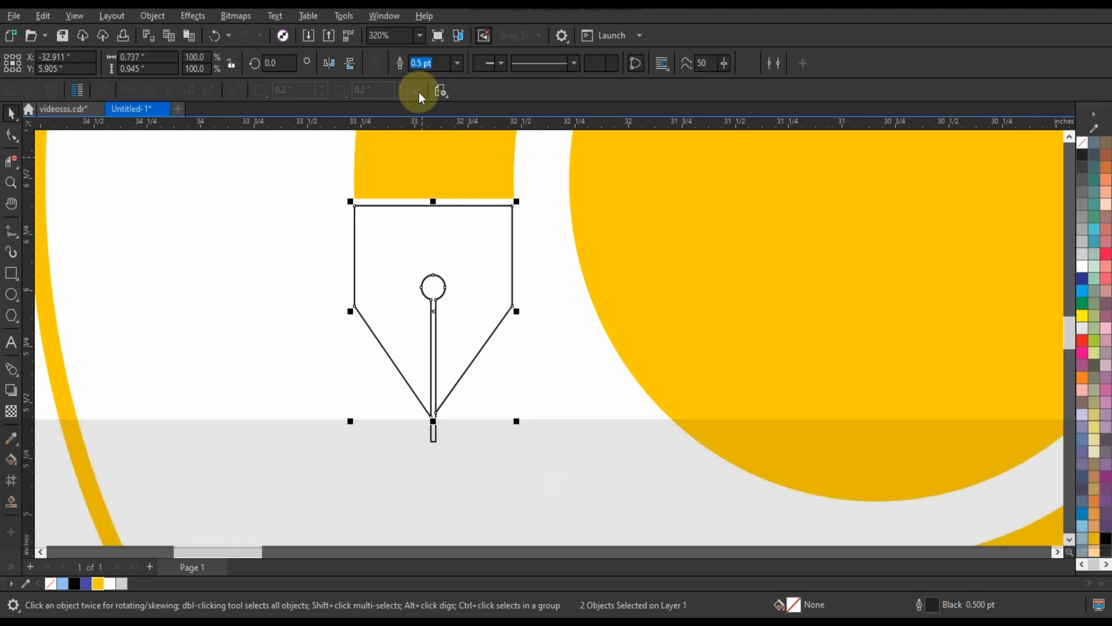
{"action": "key", "text": "Escape"}
{"action": "left_click", "coordinate": [433, 432]}
{"action": "key", "text": "Delete"}
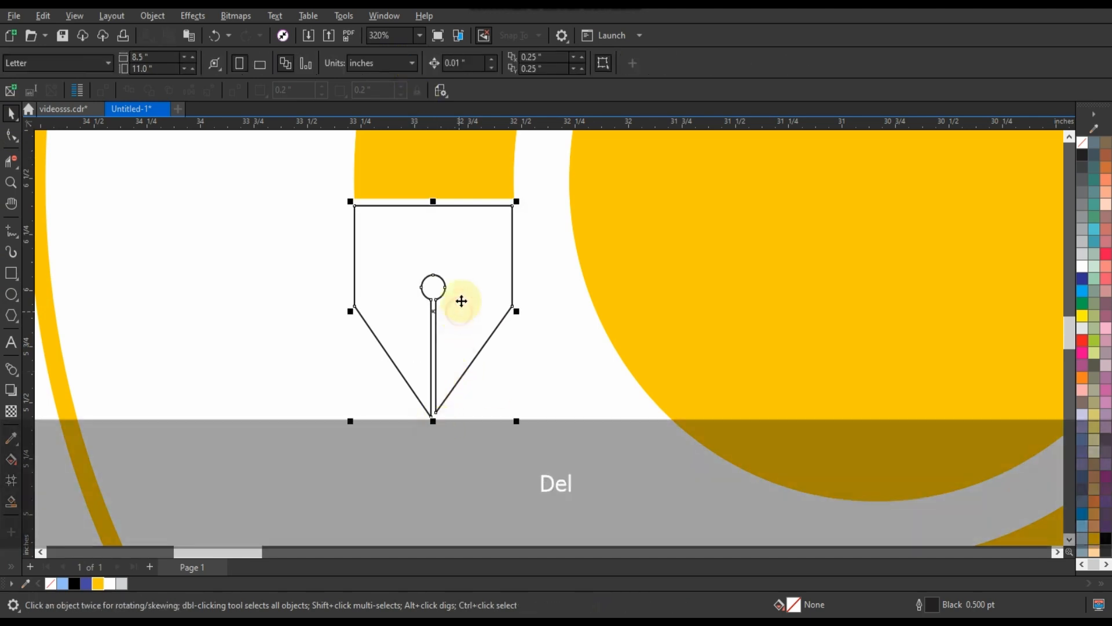
{"action": "left_click", "coordinate": [467, 187], "text": "shift"}
{"action": "left_click", "coordinate": [398, 64]}
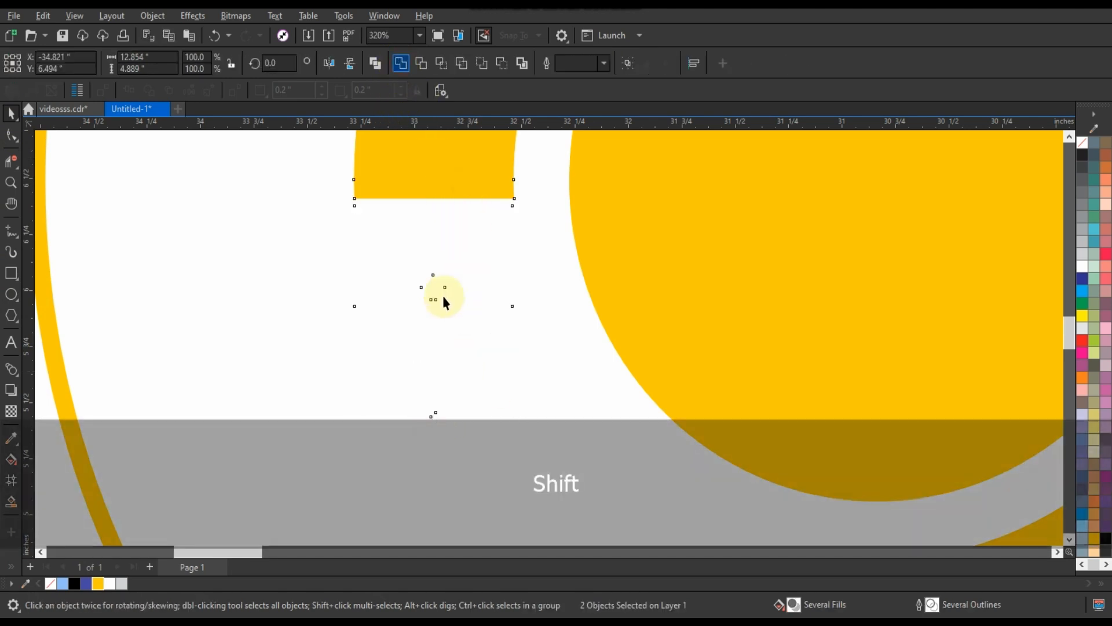
{"action": "key", "text": "ctrl+z"}
{"action": "key", "text": "Escape"}
Fill the pen tip with the yellow C0 M20 Y100 K0 and remove its outline.
{"action": "left_click", "coordinate": [482, 296]}
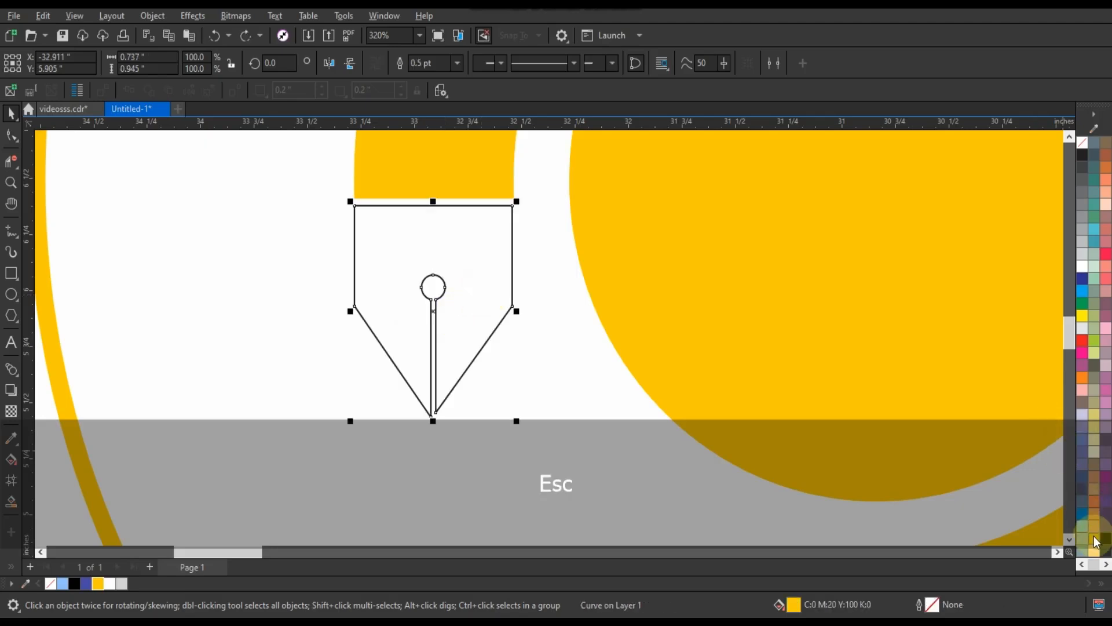
{"action": "left_click", "coordinate": [1093, 537]}
{"action": "scroll", "coordinate": [307, 333], "scroll_direction": "down", "scroll_amount": 5}
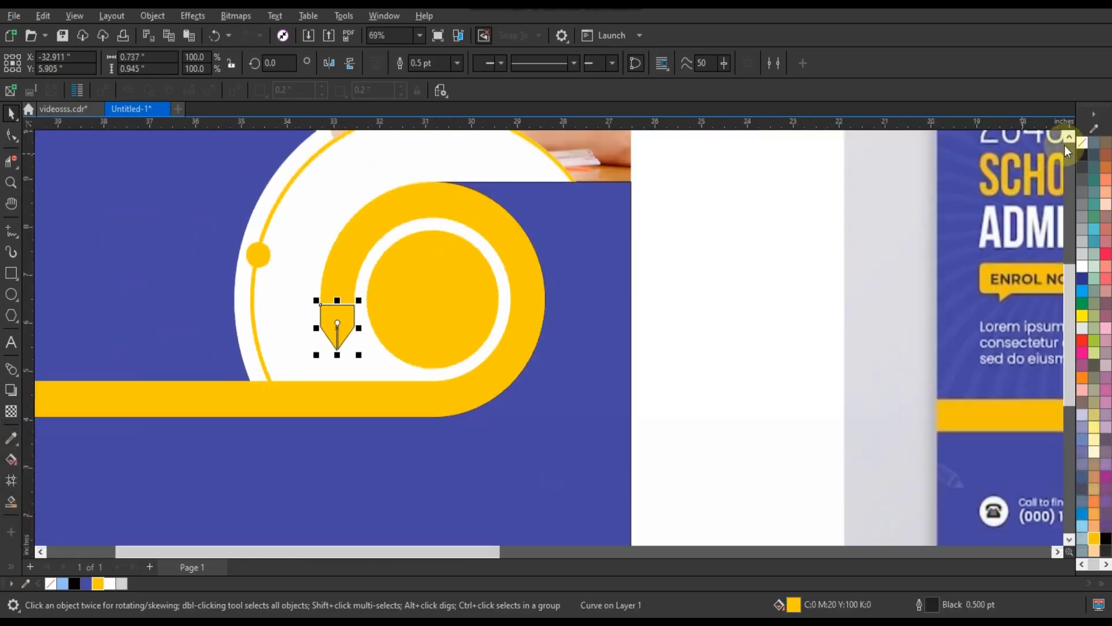
{"action": "right_click", "coordinate": [1083, 143]}
{"action": "left_click", "coordinate": [747, 295]}
Draw a circle about 10.943 inches across in the empty area beside the design and place a slightly offset copy over it.
{"action": "scroll", "coordinate": [660, 328], "scroll_direction": "down", "scroll_amount": 3}
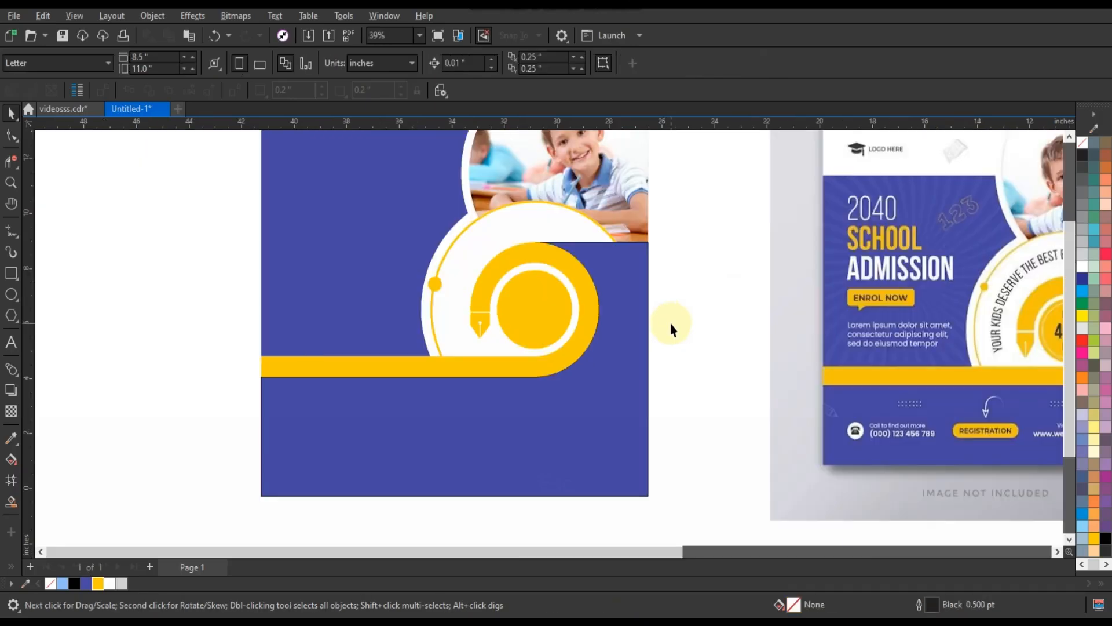
{"action": "scroll", "coordinate": [671, 329], "scroll_direction": "down", "scroll_amount": 1}
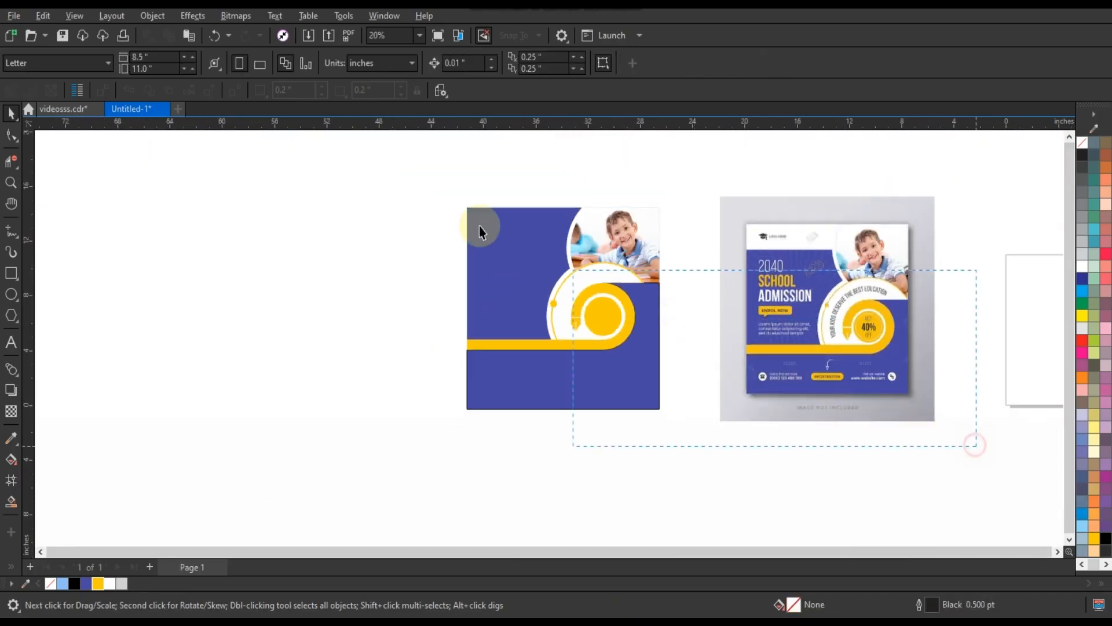
{"action": "left_click_drag", "start_coordinate": [385, 177], "coordinate": [385, 177]}
{"action": "key", "text": "shift+F2"}
{"action": "key", "text": "Escape"}
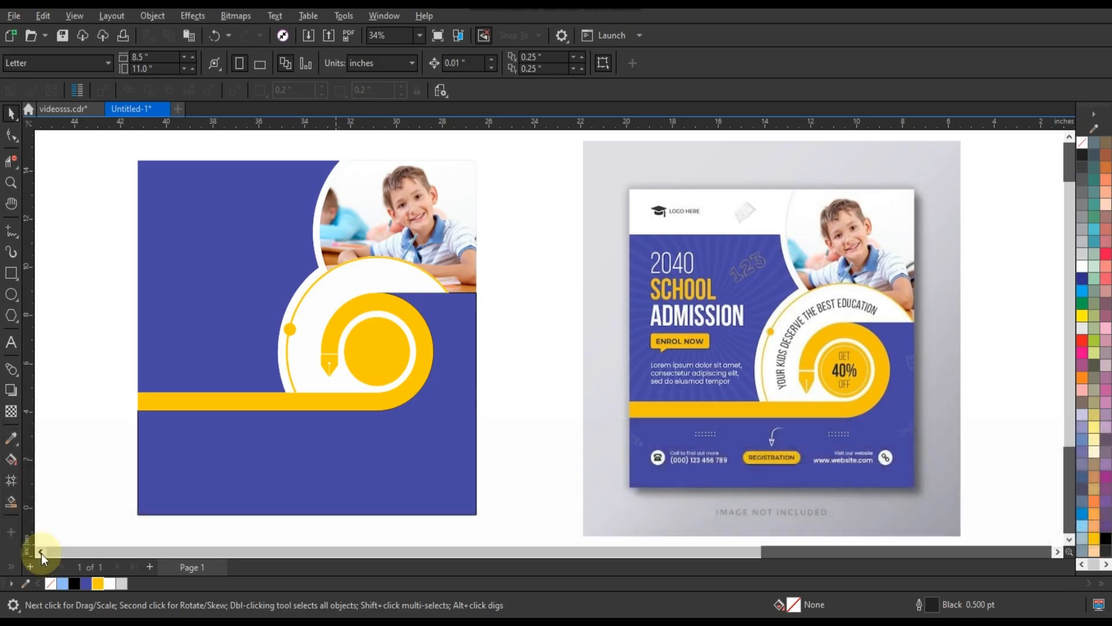
{"action": "left_click", "coordinate": [41, 551]}
{"action": "left_click", "coordinate": [11, 294]}
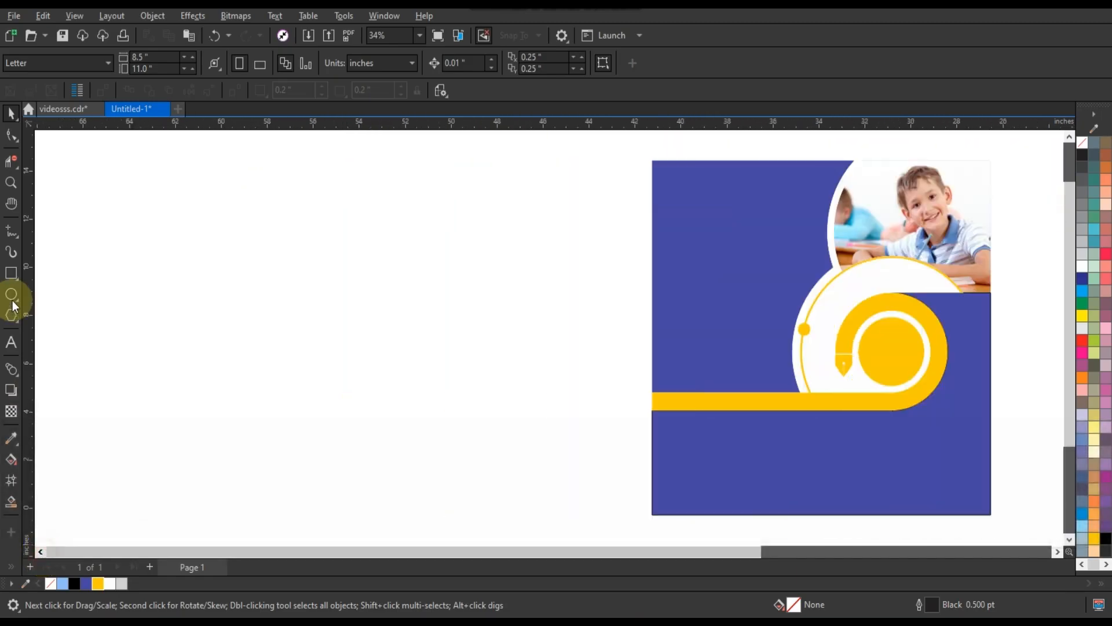
{"action": "left_click_drag", "start_coordinate": [289, 366], "coordinate": [319, 445]}
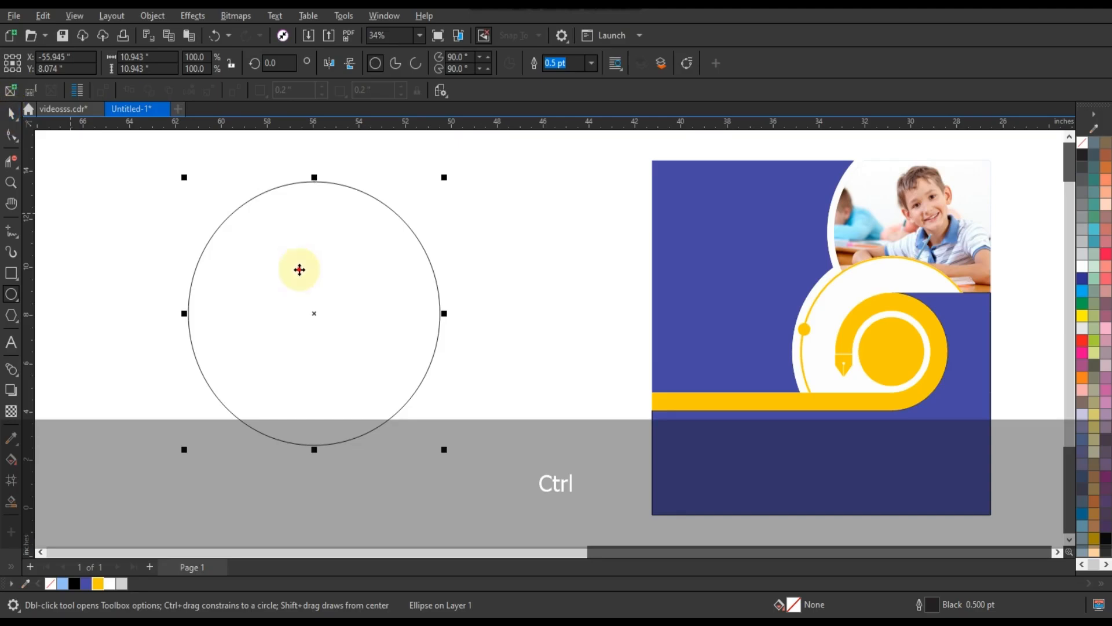
{"action": "left_click_drag", "start_coordinate": [300, 270], "coordinate": [291, 277]}
Draw a horizontal line across the upper part of the overlapping circles and Smart Fill the crescent below it in light blue.
{"action": "left_click", "coordinate": [9, 232]}
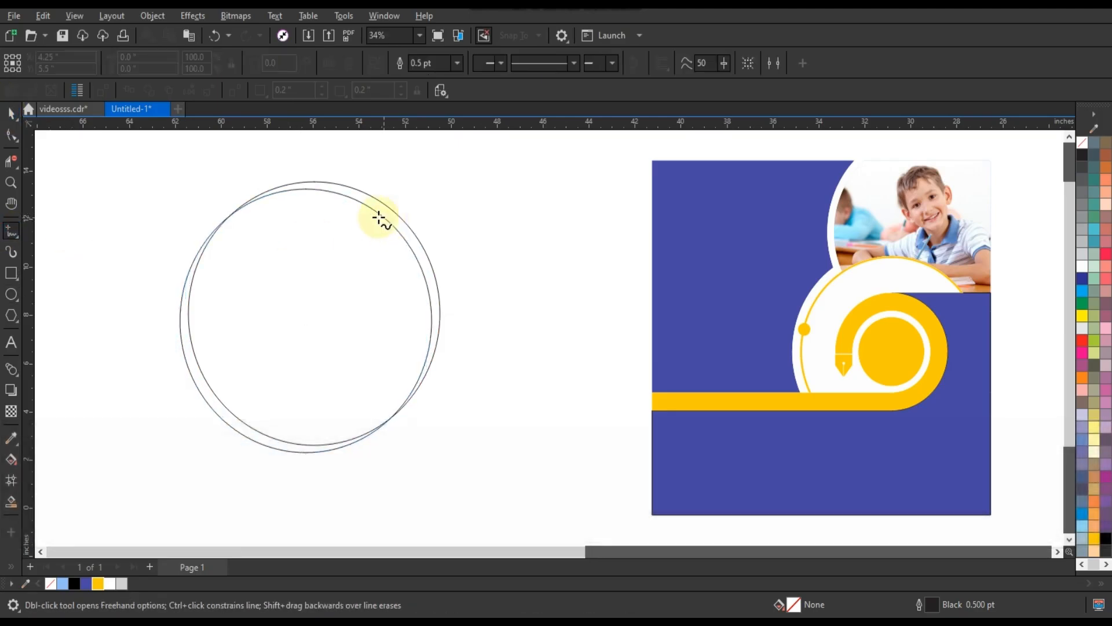
{"action": "left_click", "coordinate": [442, 222], "text": "ctrl"}
{"action": "left_click", "coordinate": [11, 499]}
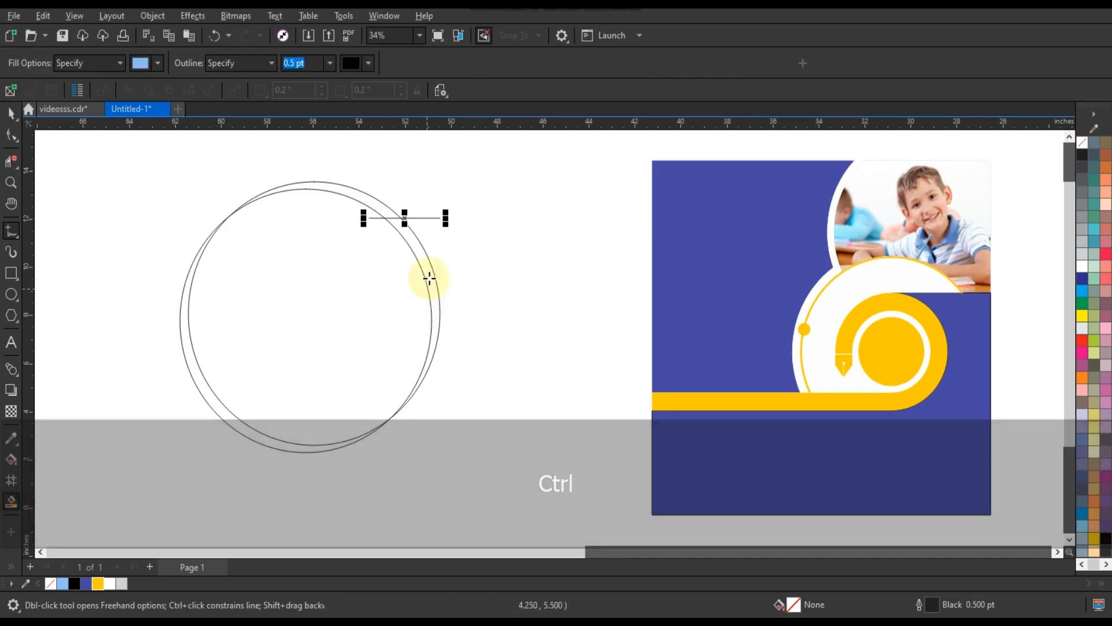
{"action": "left_click", "coordinate": [428, 279]}
Delete the construction line and both circles, keeping only the light blue crescent.
{"action": "left_click", "coordinate": [10, 113]}
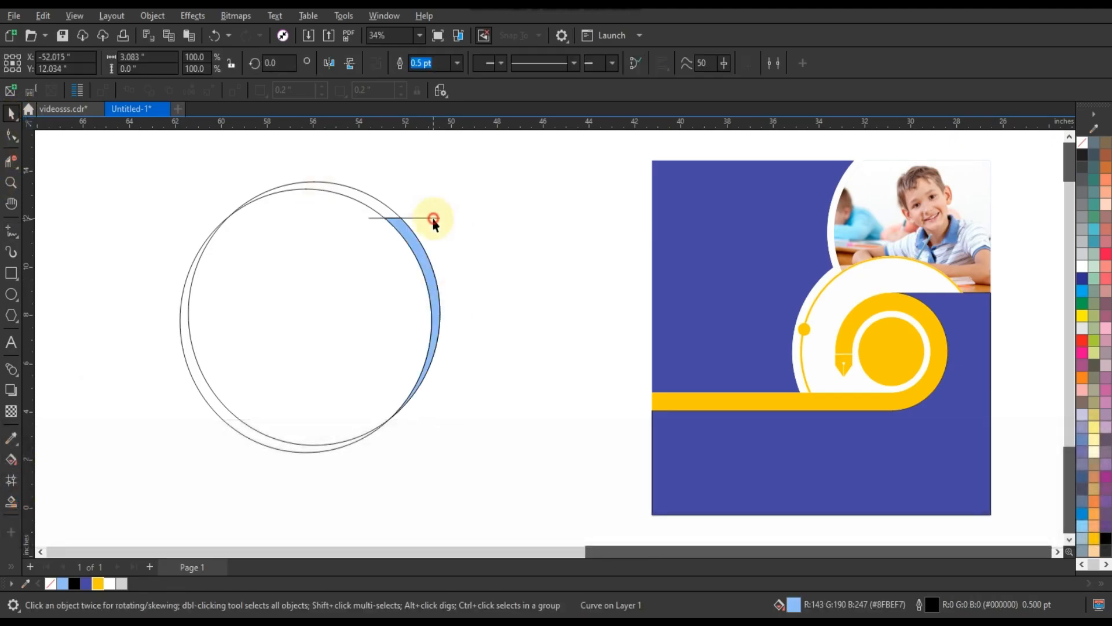
{"action": "key", "text": "Delete"}
{"action": "double_click", "coordinate": [382, 226]}
{"action": "key", "text": "Delete"}
{"action": "left_click", "coordinate": [380, 203]}
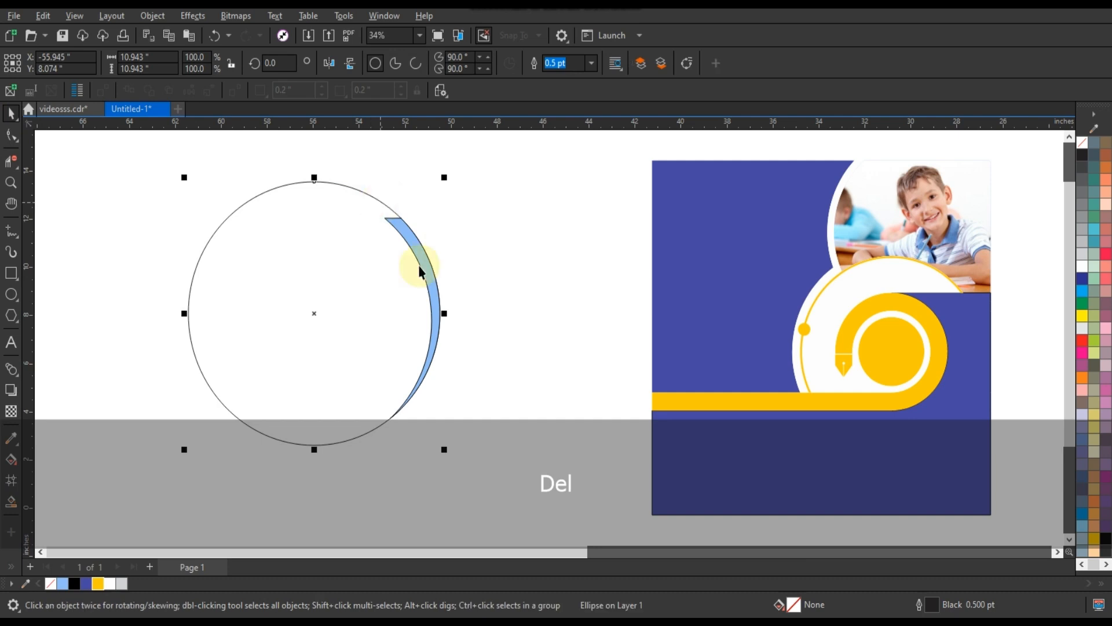
{"action": "key", "text": "Delete"}
Duplicate the crescent directly below itself, rotated by 180 degrees.
{"action": "left_click", "coordinate": [424, 265]}
{"action": "left_click_drag", "start_coordinate": [413, 214], "coordinate": [397, 312]}
{"action": "left_click", "coordinate": [331, 65]}
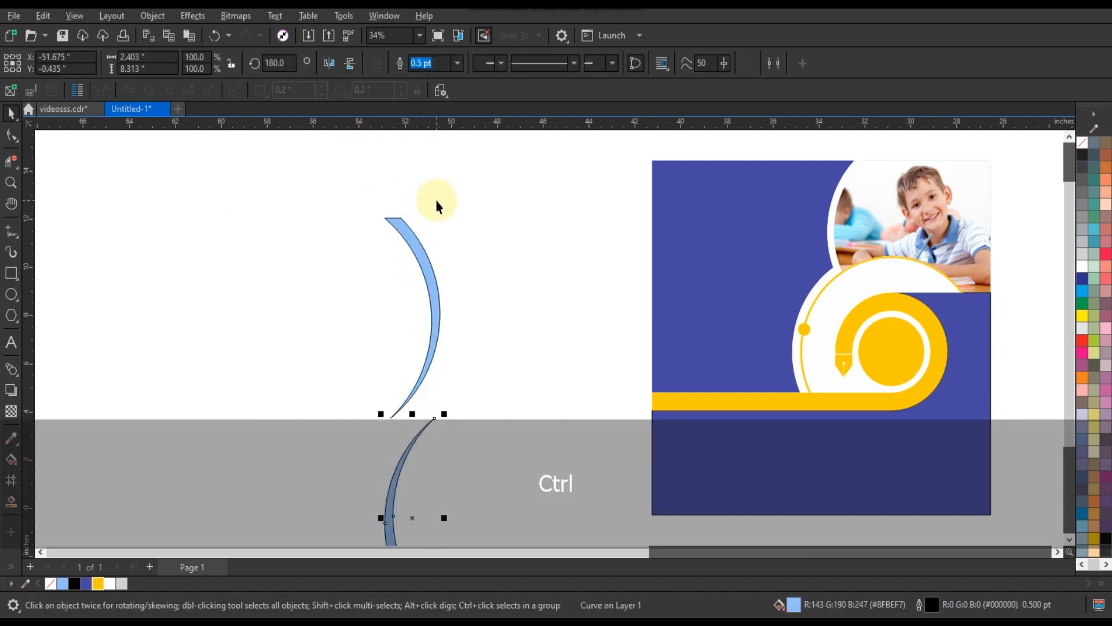
Move the rotated copy down and to the left, and group it with the original crescent.
{"action": "scroll", "coordinate": [437, 206], "scroll_direction": "down", "scroll_amount": 1}
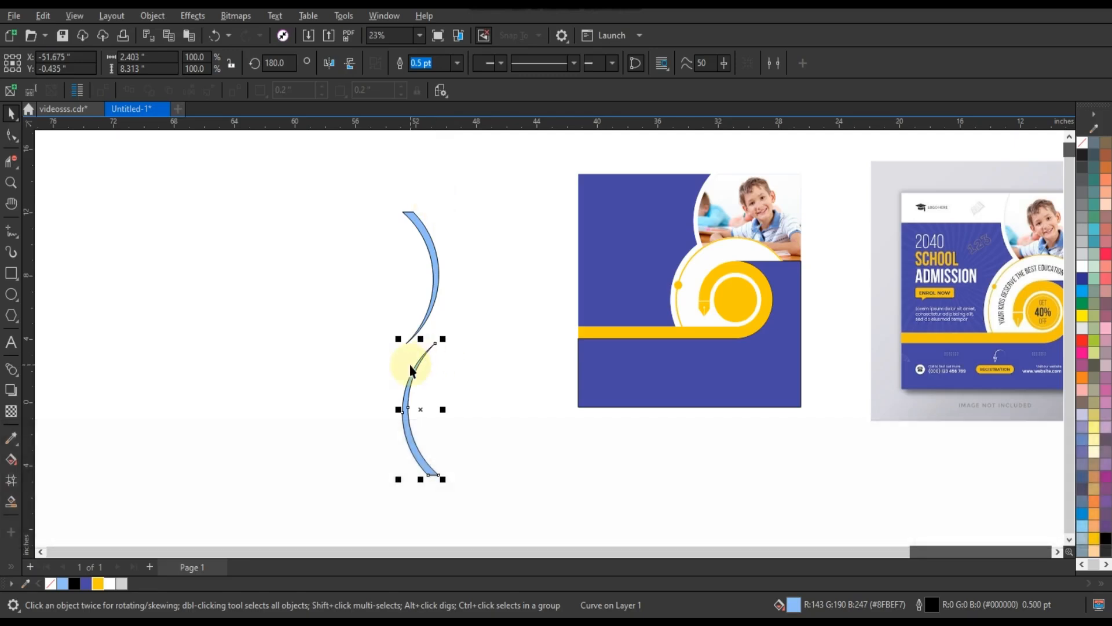
{"action": "left_click_drag", "start_coordinate": [385, 380], "coordinate": [367, 390]}
{"action": "left_click", "coordinate": [437, 237], "text": "shift"}
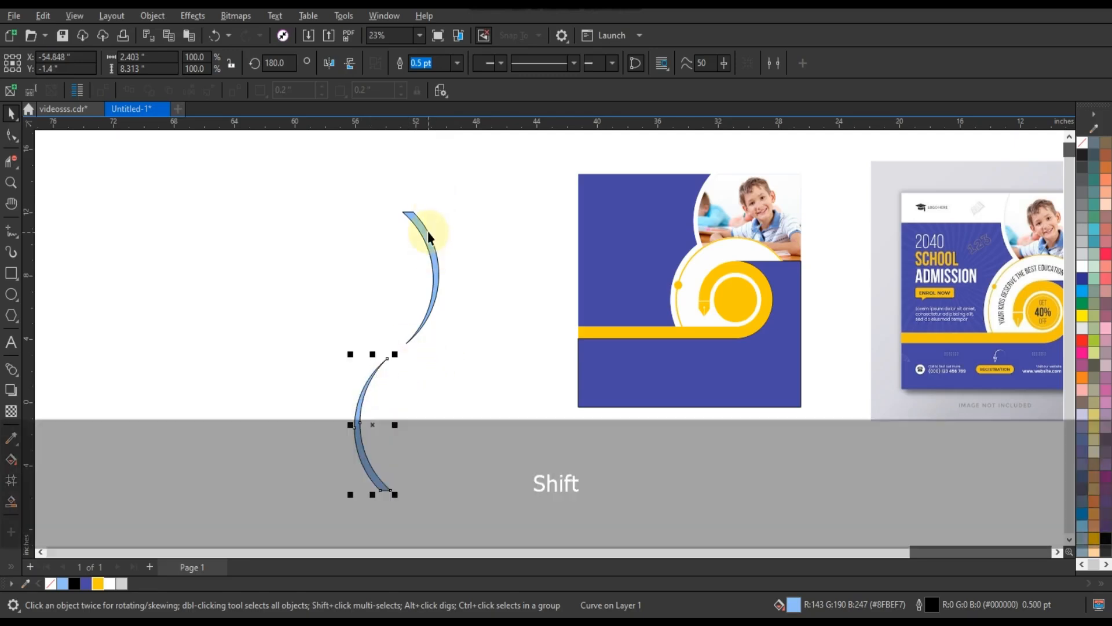
{"action": "left_click", "coordinate": [422, 224]}
{"action": "key", "text": "ctrl+g"}
Repeat copies of the crescent group rotated in 15-degree increments into a full pinwheel, and merge all 12 groups into one curve.
{"action": "left_click_drag", "start_coordinate": [449, 203], "coordinate": [470, 248]}
{"action": "key", "text": "ctrl+r"}
{"action": "key", "text": "ctrl+r"}
{"action": "key", "text": "ctrl+r"}
{"action": "key", "text": "ctrl+r"}
{"action": "key", "text": "ctrl+r"}
{"action": "key", "text": "ctrl+r"}
{"action": "key", "text": "ctrl+r"}
{"action": "key", "text": "ctrl+r"}
{"action": "key", "text": "ctrl+r"}
{"action": "key", "text": "ctrl+r"}
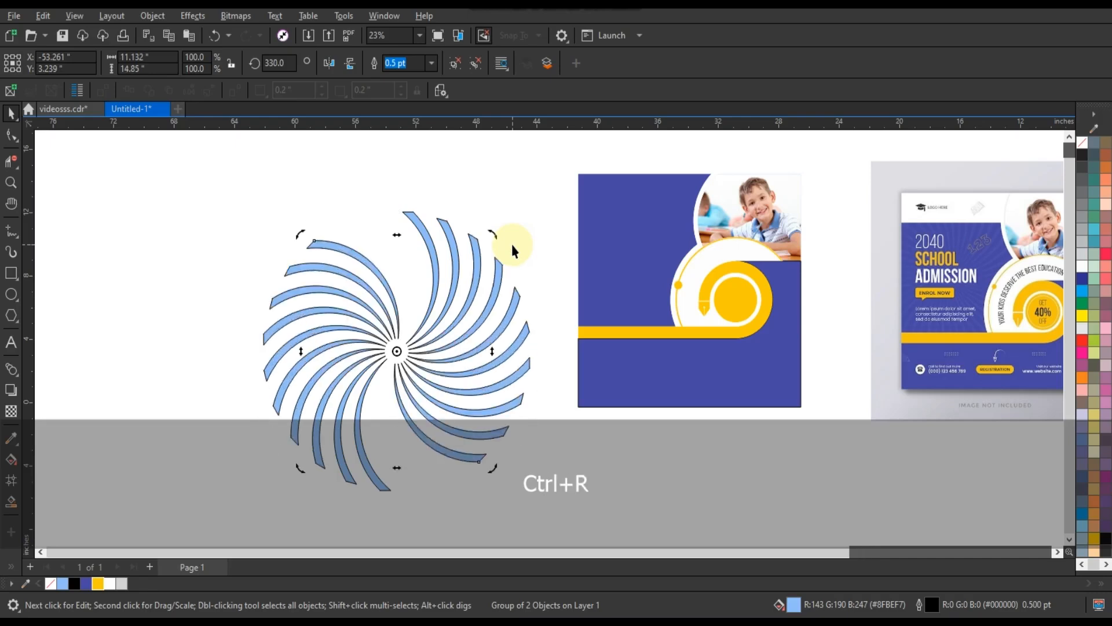
{"action": "key", "text": "ctrl+r"}
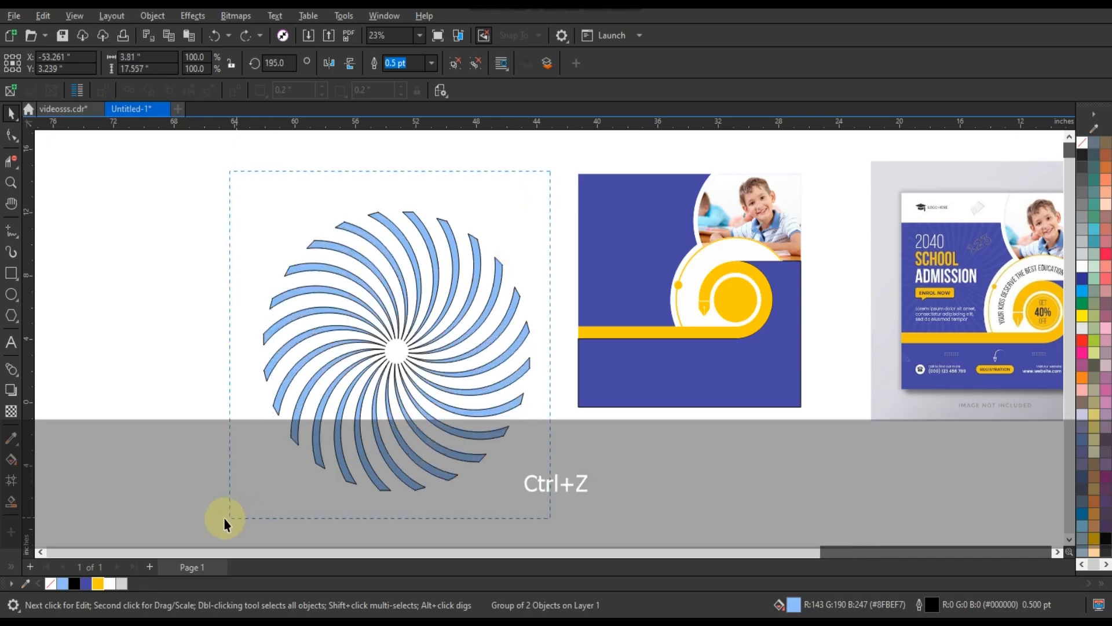
{"action": "left_click_drag", "start_coordinate": [225, 524], "coordinate": [226, 521]}
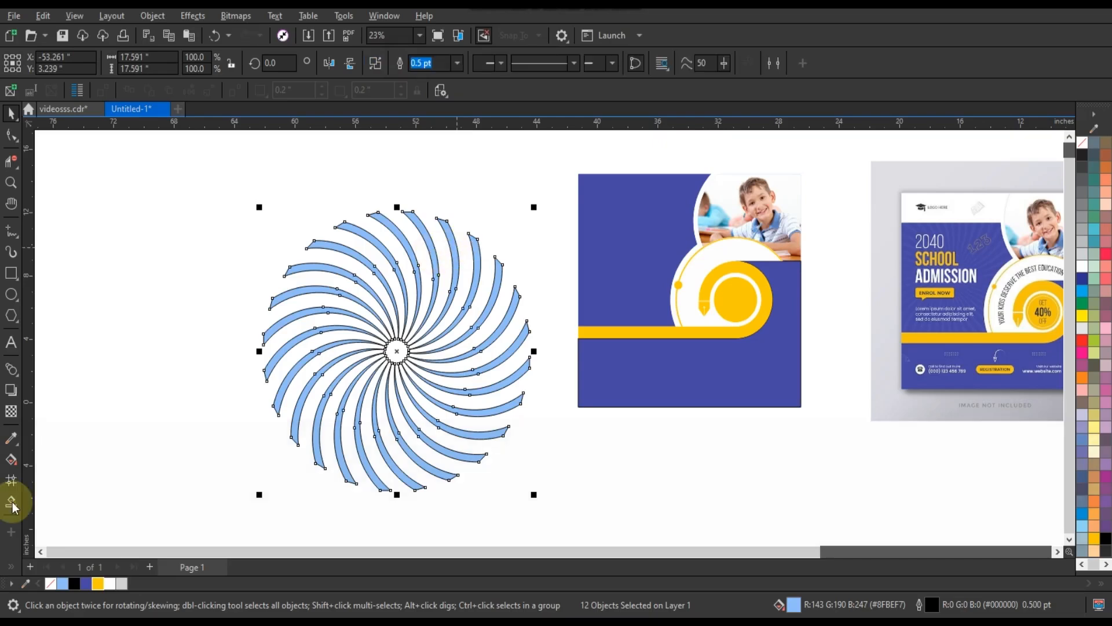
Fill the merged pinwheel with a lighter shade of the post's blue, RGB 106, 106, 201, and remove its outline.
{"action": "left_click", "coordinate": [85, 583]}
{"action": "left_click", "coordinate": [11, 460]}
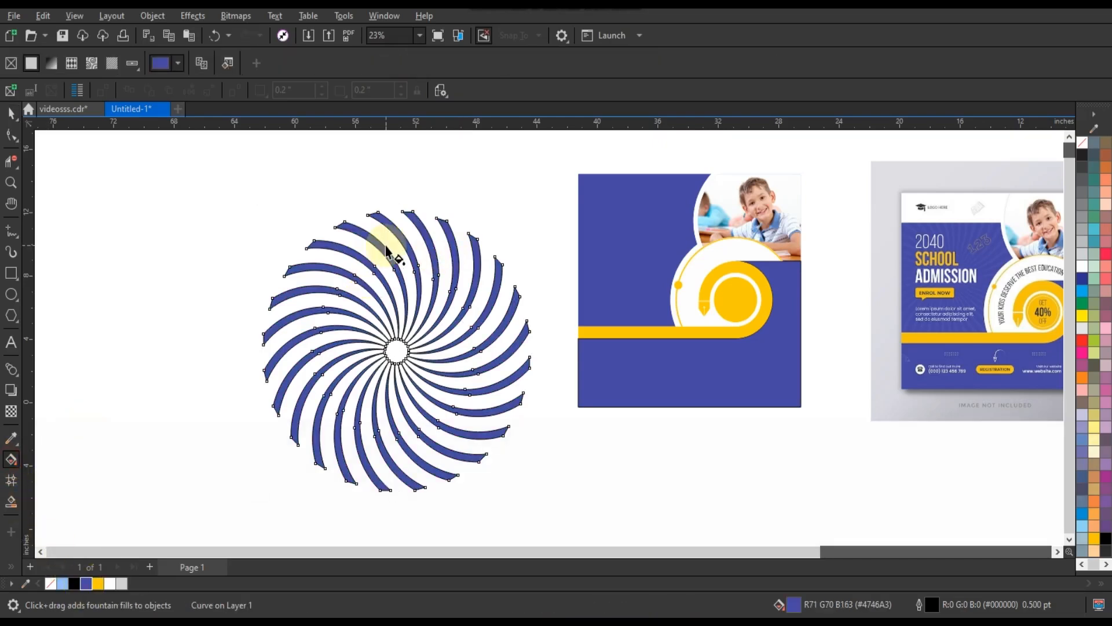
{"action": "left_click", "coordinate": [178, 63]}
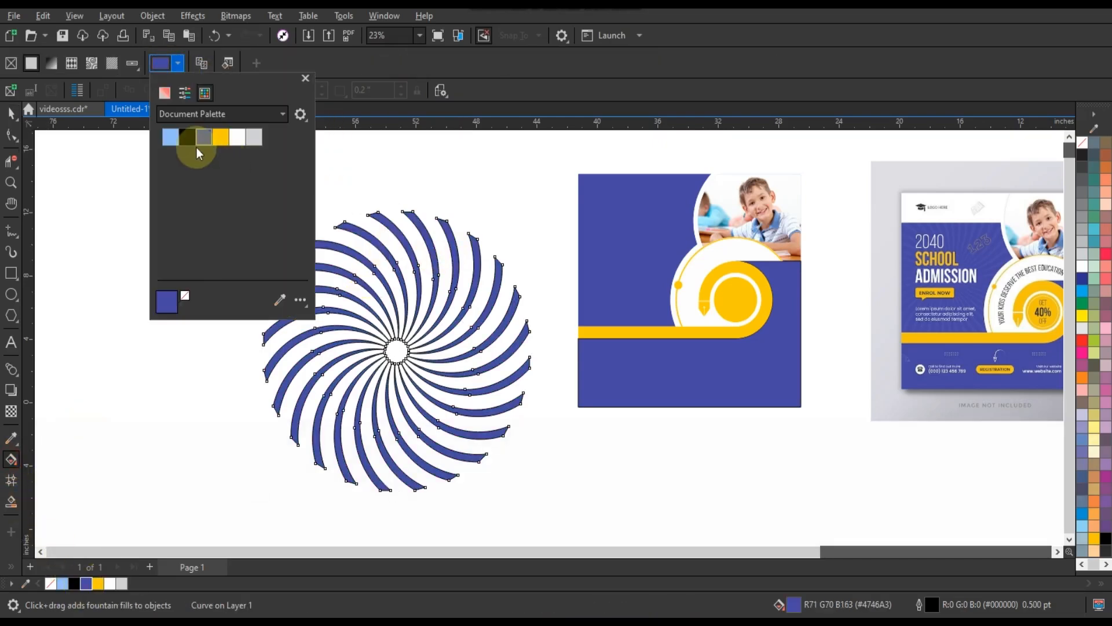
{"action": "left_click", "coordinate": [164, 93]}
{"action": "left_click_drag", "start_coordinate": [210, 168], "coordinate": [205, 151]}
{"action": "left_click", "coordinate": [11, 113]}
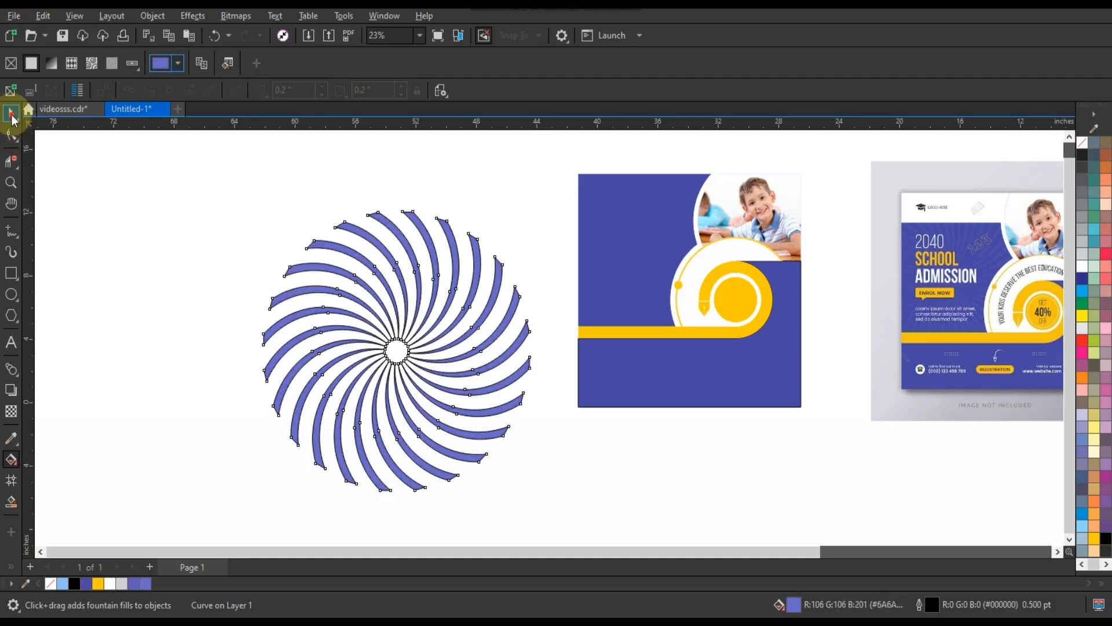
{"action": "right_click", "coordinate": [1082, 142]}
{"action": "left_click", "coordinate": [1014, 149]}
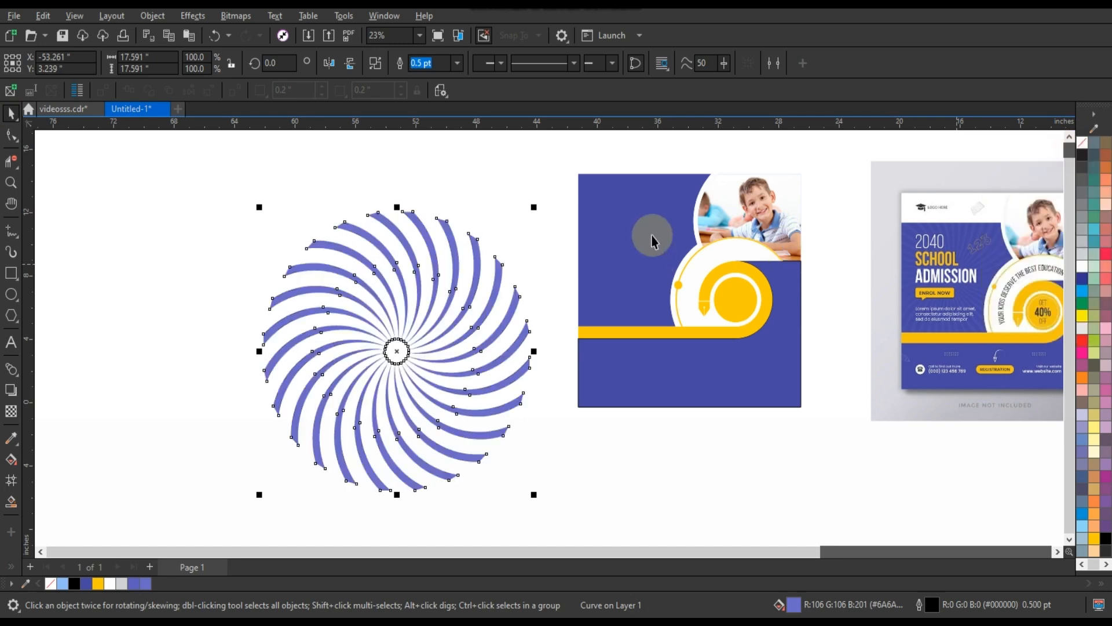
Position the pinwheel over the post's upper-left blue area and scale it down to about 14.8 inches wide.
{"action": "left_click", "coordinate": [653, 235], "text": "shift"}
{"action": "key", "text": "e"}
{"action": "left_click", "coordinate": [477, 297]}
{"action": "left_click", "coordinate": [670, 261]}
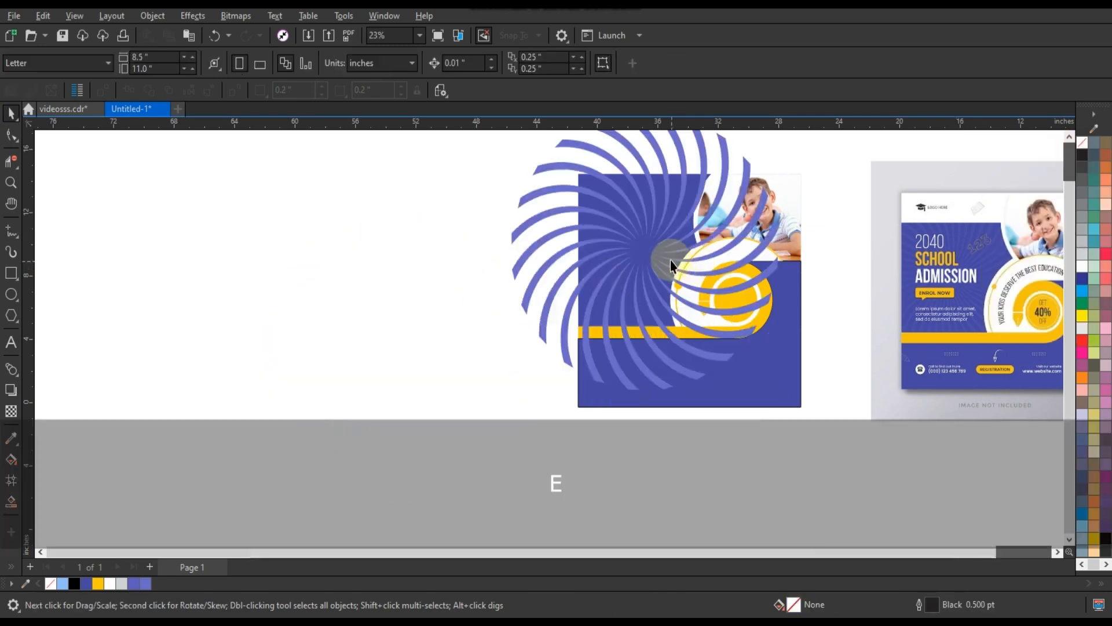
{"action": "left_click_drag", "start_coordinate": [782, 394], "coordinate": [762, 372]}
{"action": "left_click_drag", "start_coordinate": [654, 266], "coordinate": [648, 266]}
Clip the pinwheel inside the blue shape at the post's upper left, behind the swirl and the student photo.
{"action": "key", "text": "shift+Page_Down"}
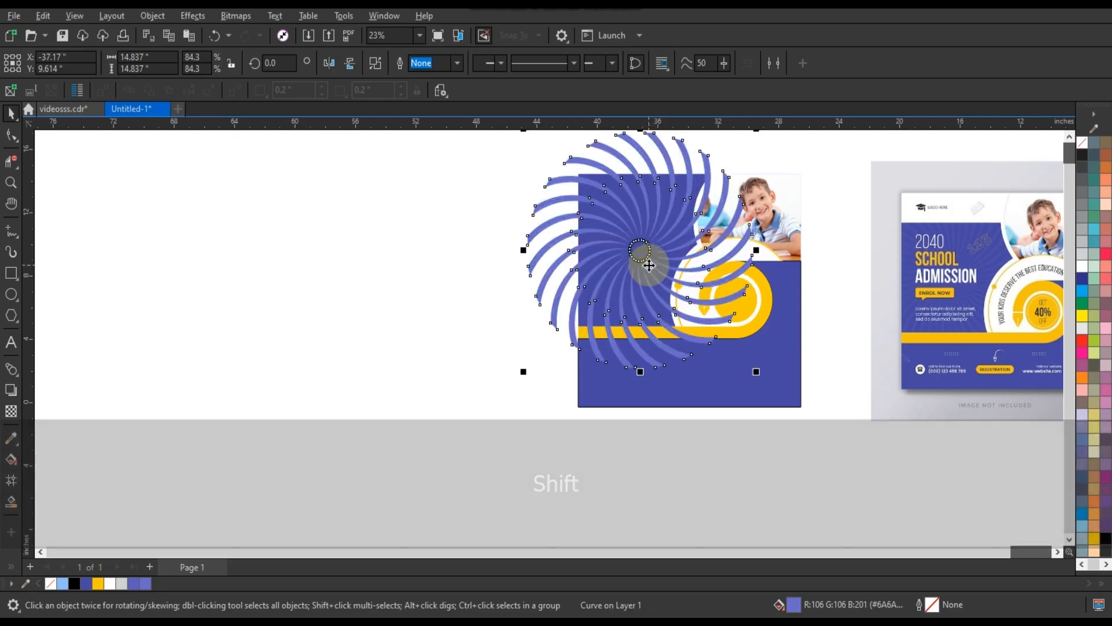
{"action": "key", "text": "w"}
{"action": "left_click", "coordinate": [501, 269]}
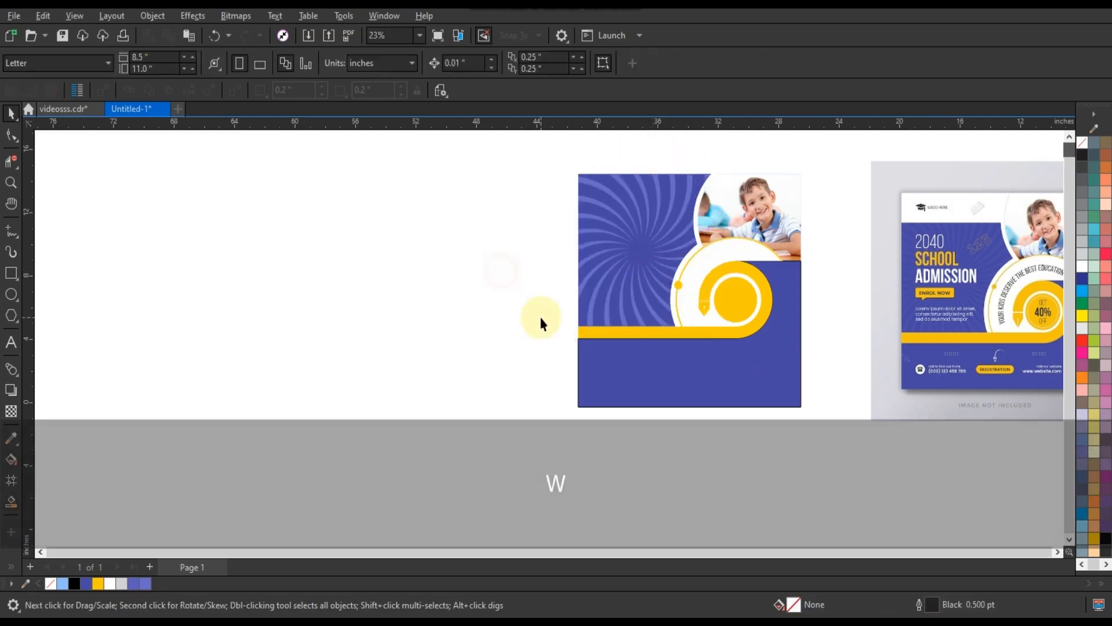
Frame the post and the reference image together to compare the background pattern.
{"action": "scroll", "coordinate": [540, 318], "scroll_direction": "down", "scroll_amount": 1}
{"action": "left_click_drag", "start_coordinate": [476, 198], "coordinate": [998, 397]}
{"action": "key", "text": "shift+F2"}
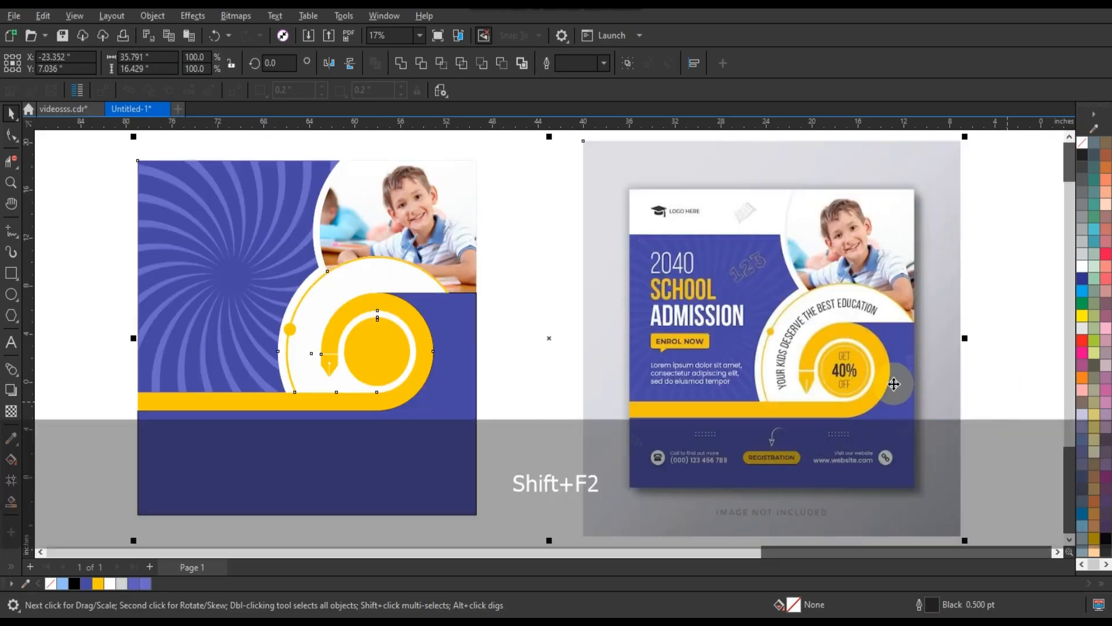
{"action": "key", "text": "Escape"}
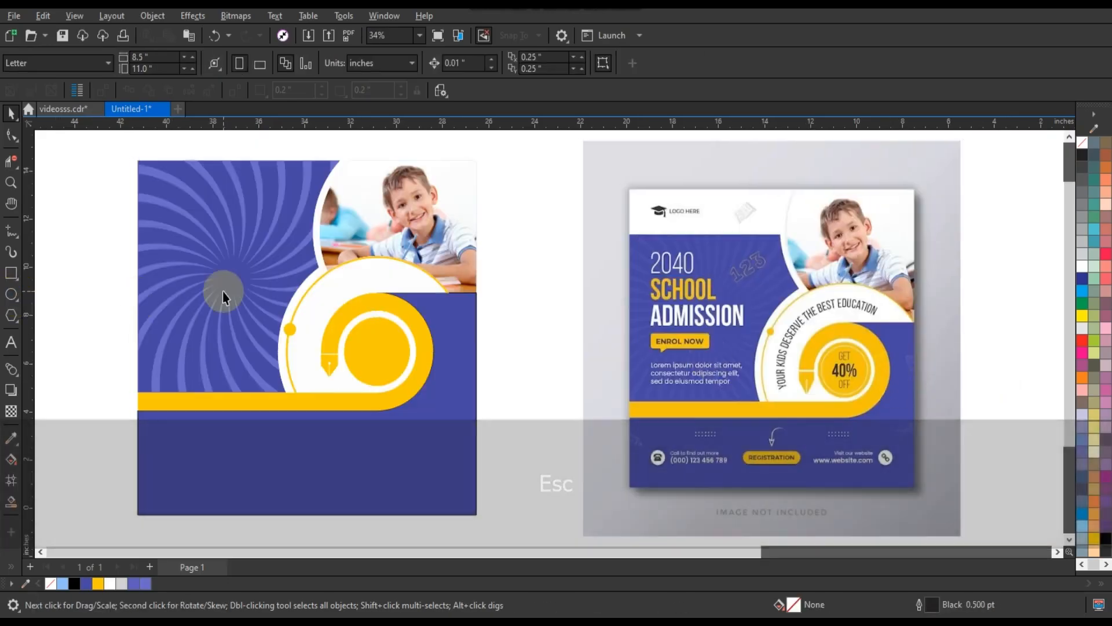